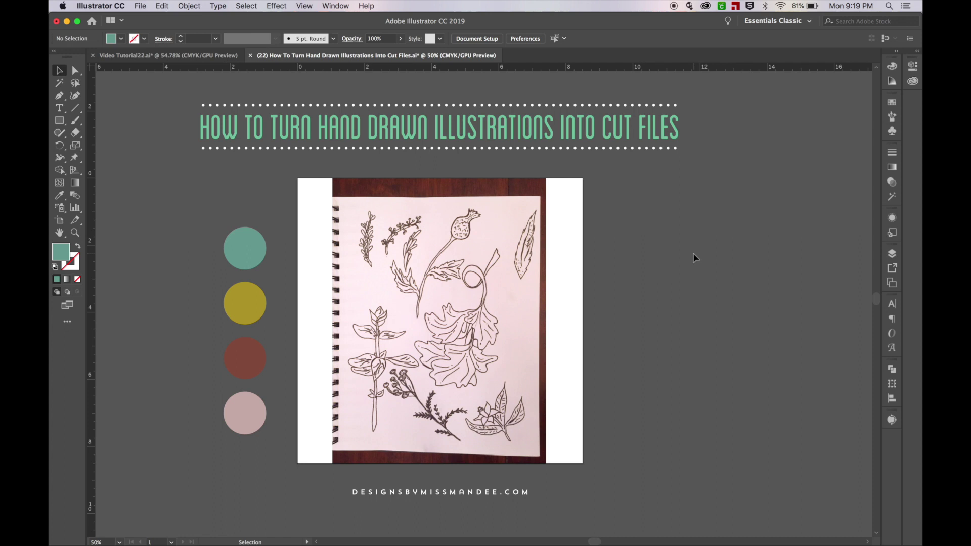
- Trace the sketchbook photo with Image Trace in Black and White mode, with the preview turned on
click(514, 335)
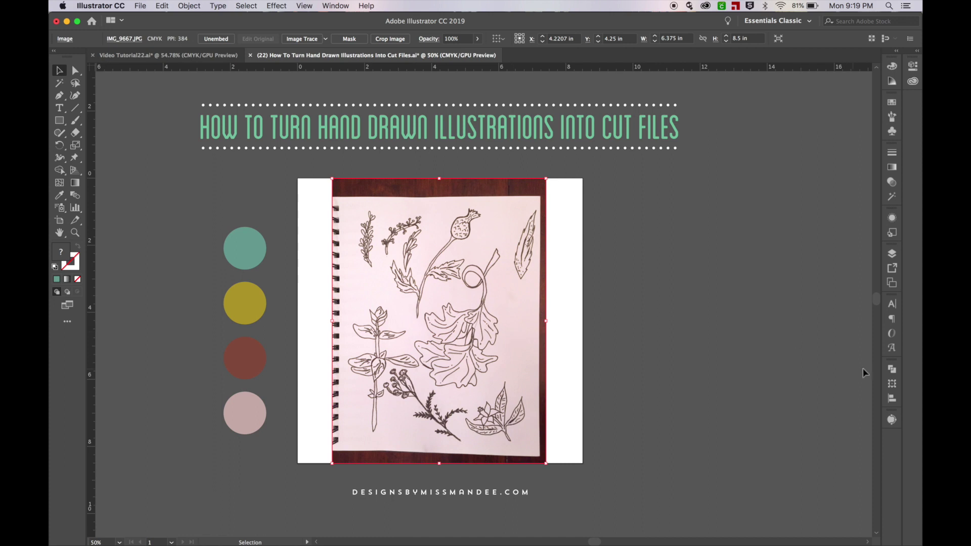
click(892, 420)
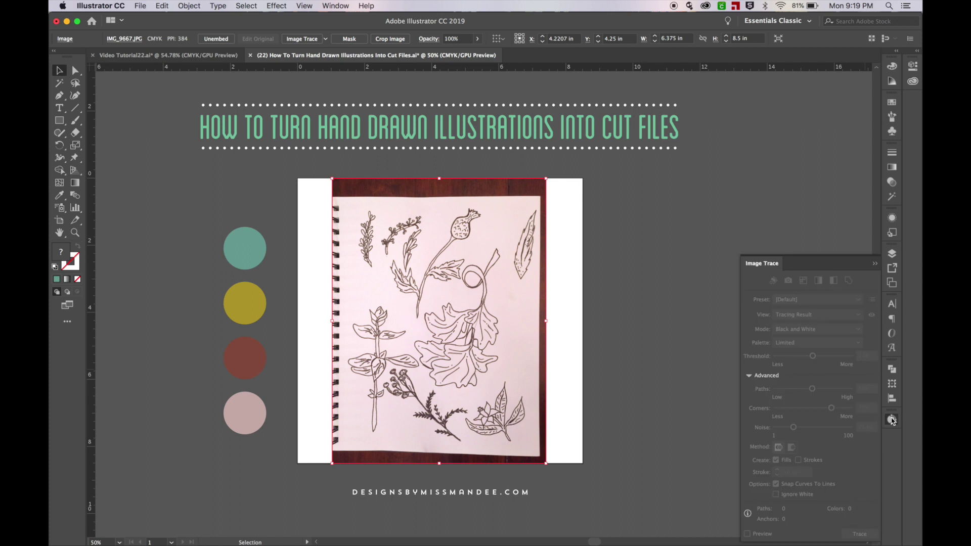
click(617, 293)
click(337, 6)
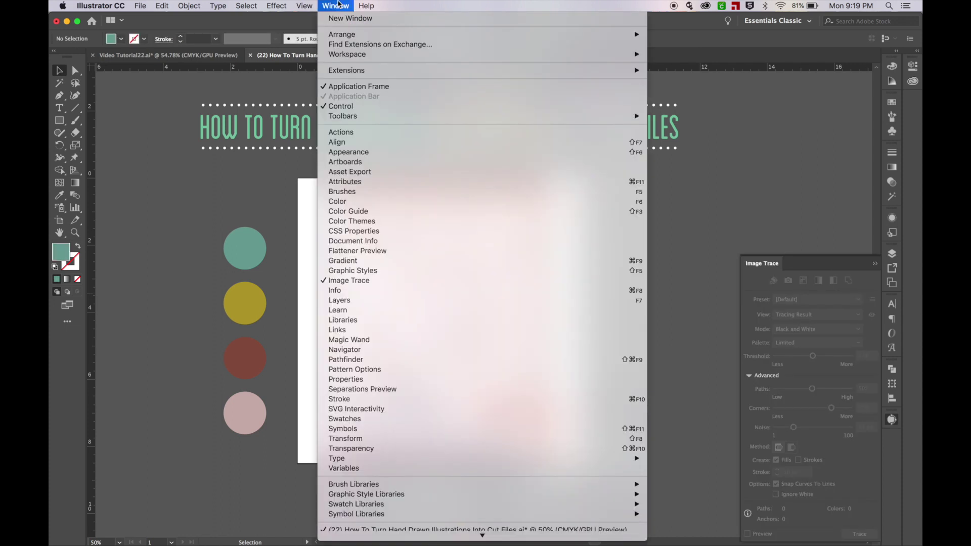
click(680, 230)
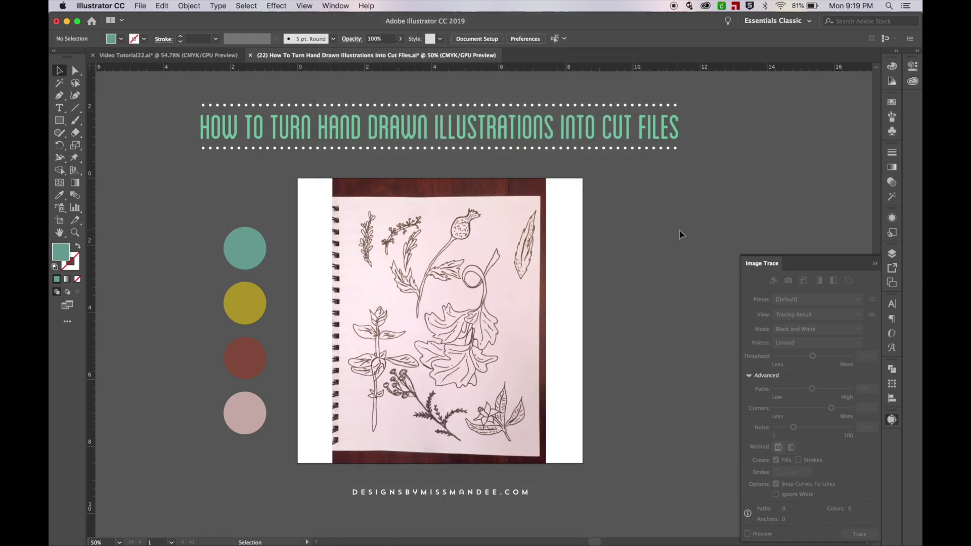
click(478, 322)
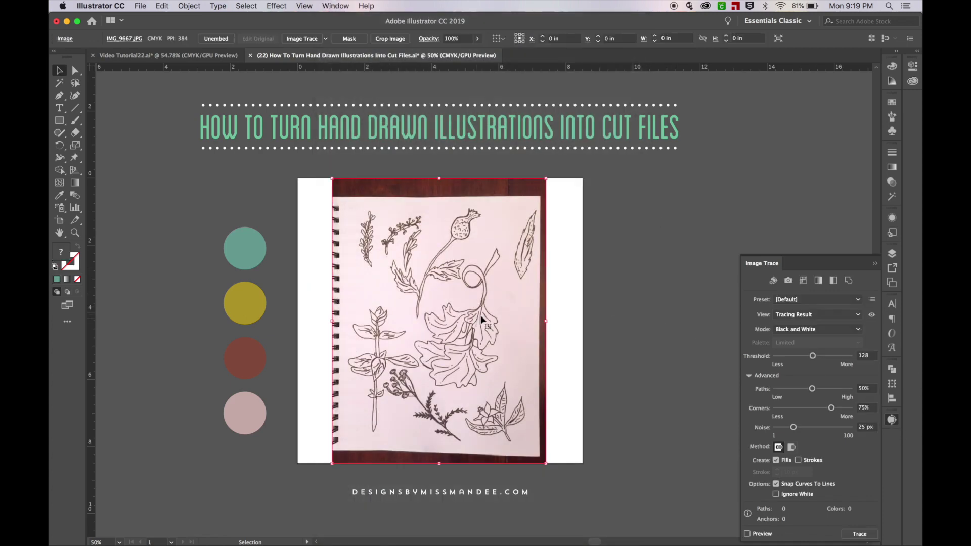
click(748, 534)
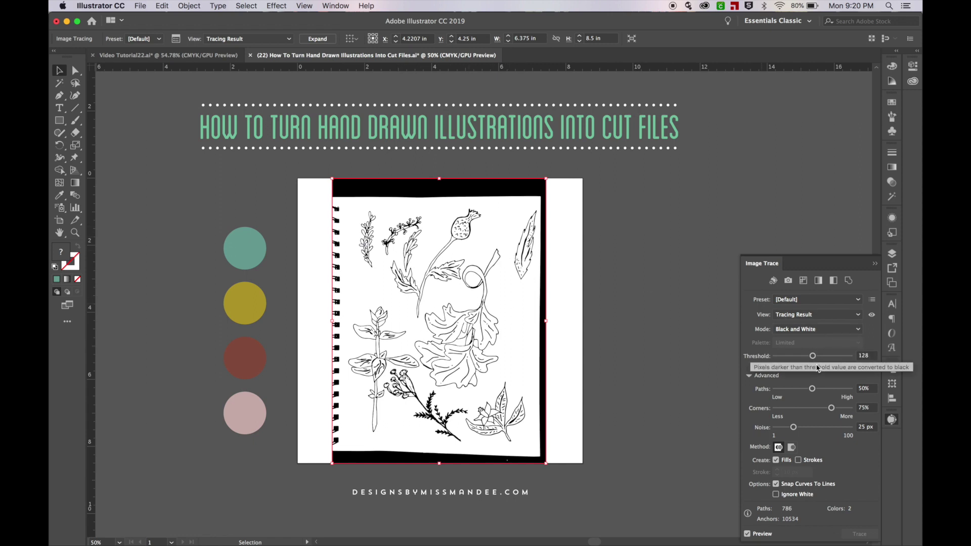
- Set the threshold of the image trace to 135 after trying 172
key(super+equal)
key(super+equal)
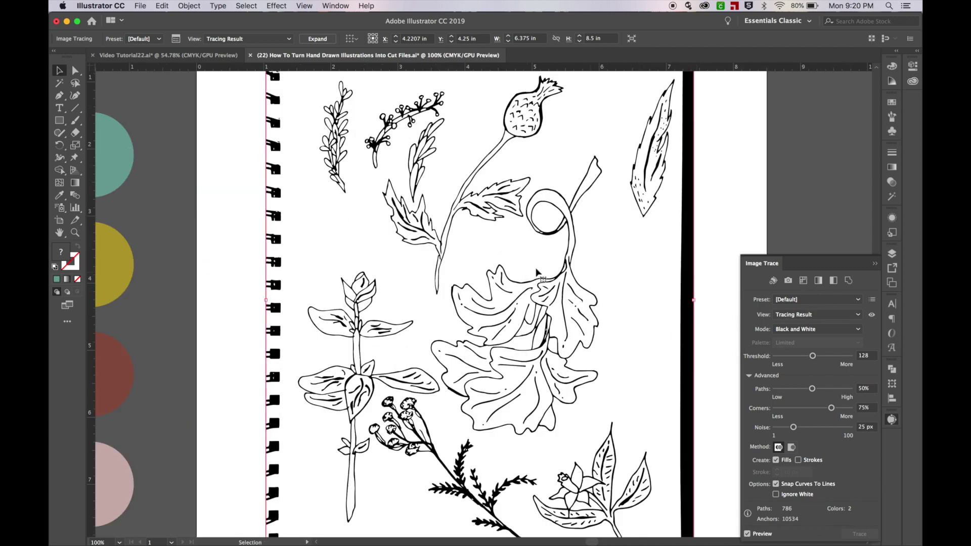
drag(815, 357, 827, 357)
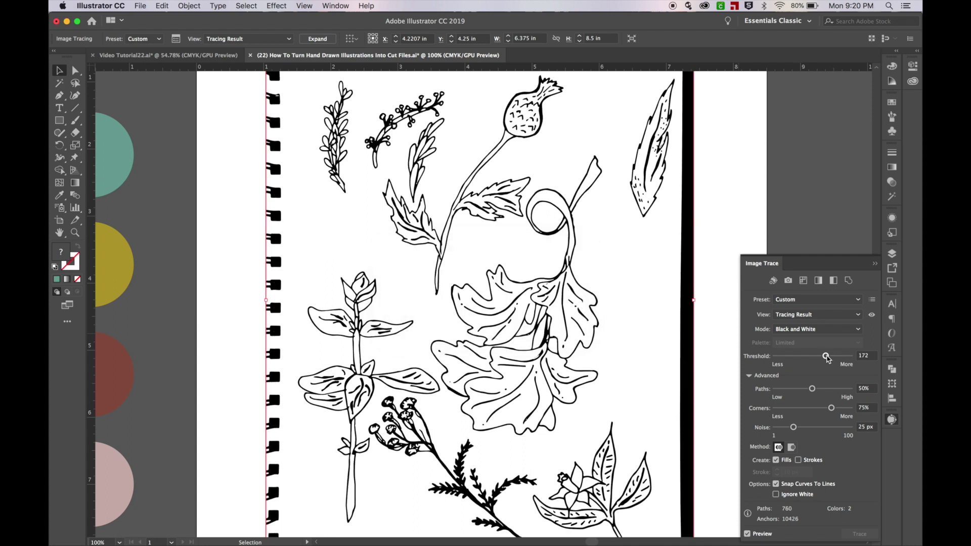
drag(826, 356, 815, 356)
drag(815, 357, 815, 356)
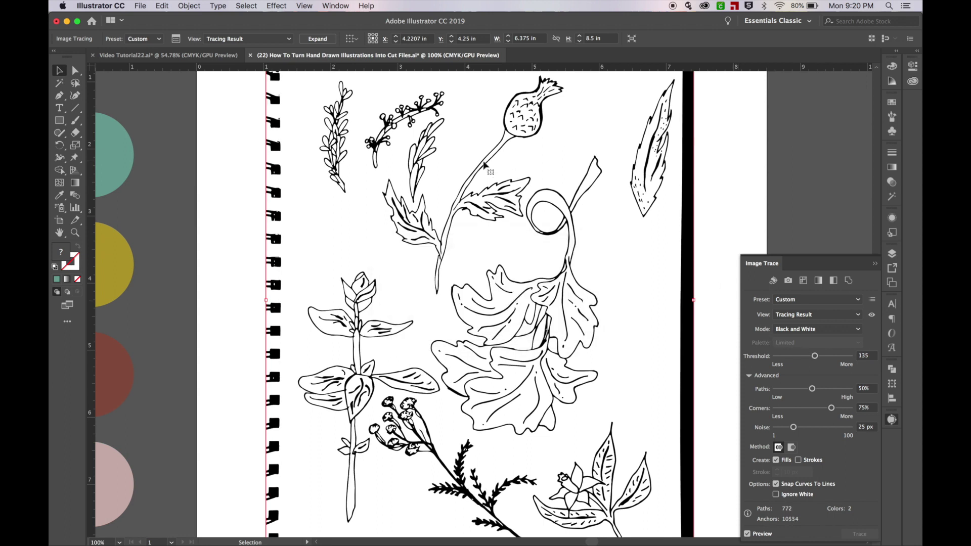
- Expand the traced image into editable vector paths
key(super+minus)
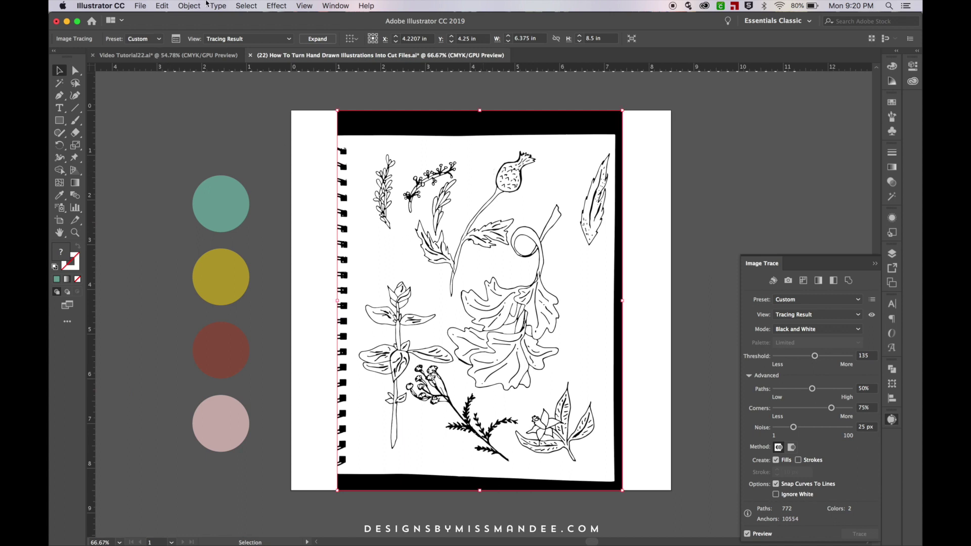
click(195, 8)
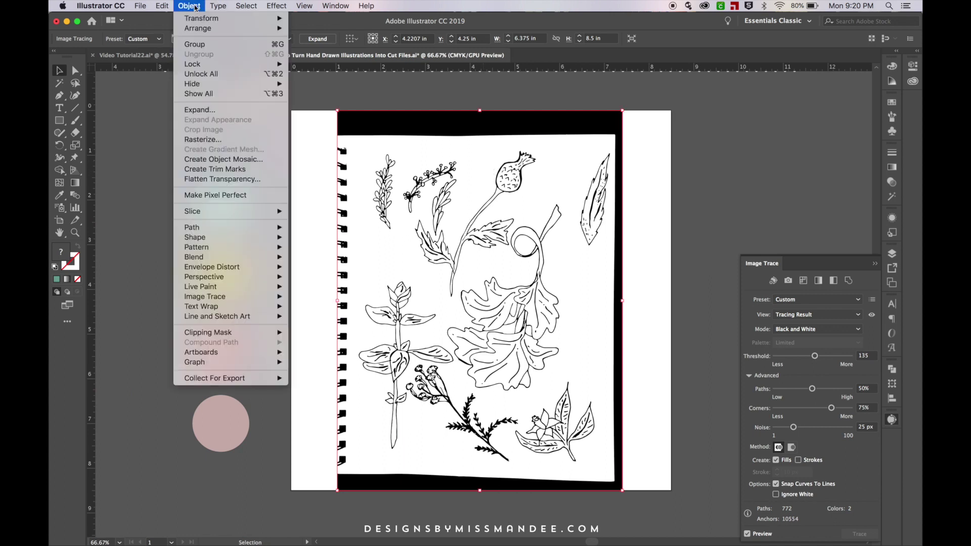
mouse_move(239, 298)
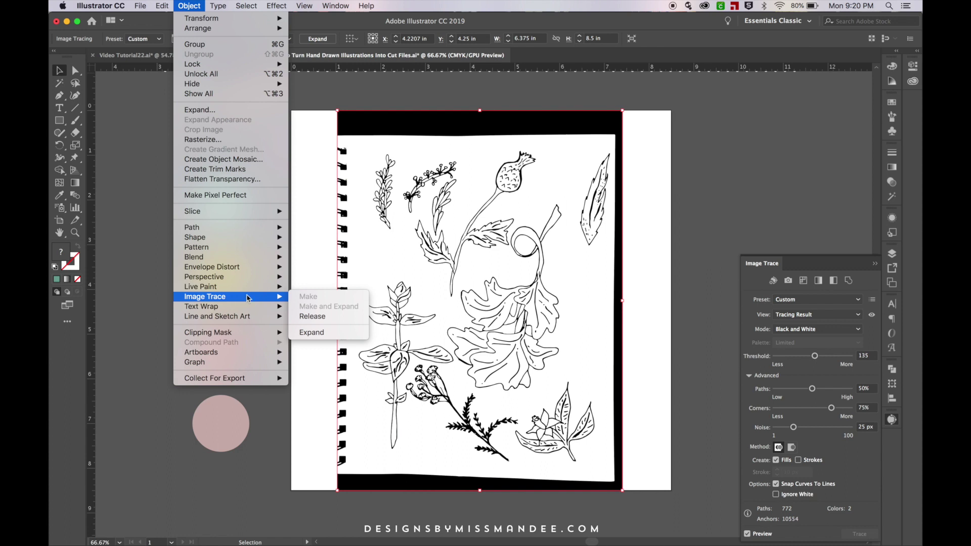
click(312, 332)
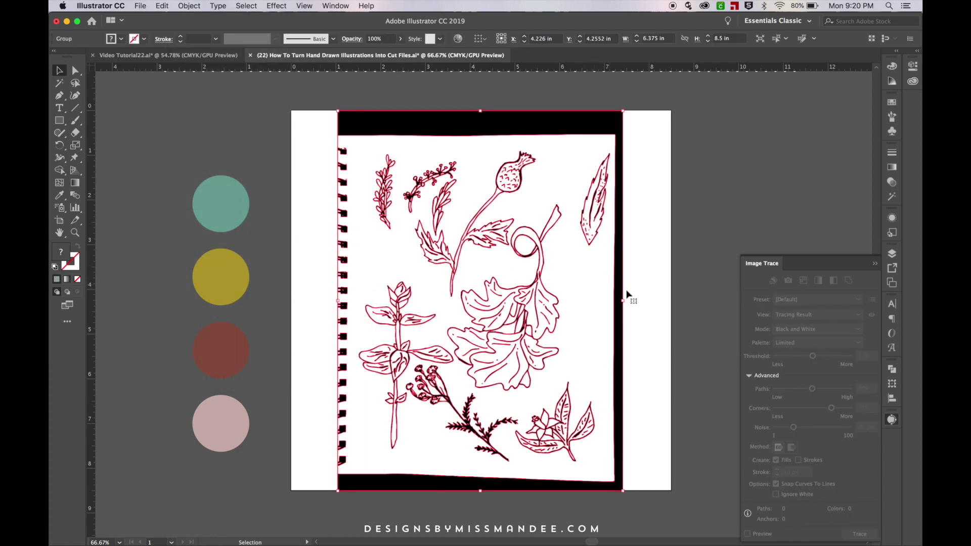
- Examine the individual paths inside the expanded group in the layer list
click(892, 254)
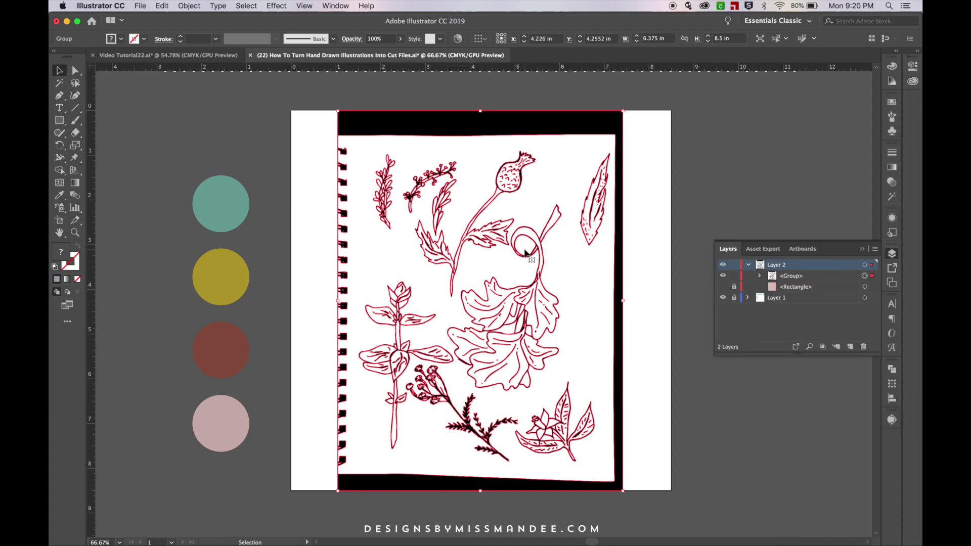
click(760, 277)
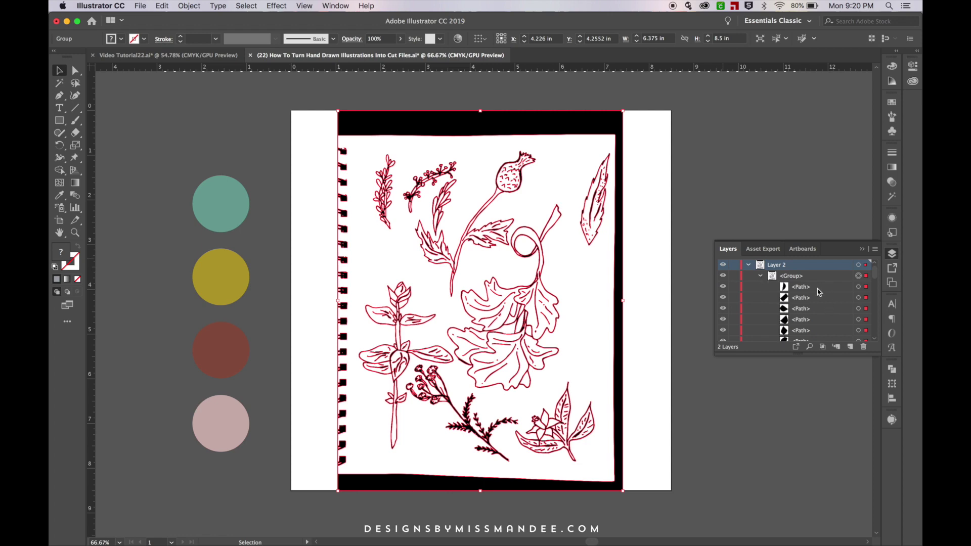
scroll(831, 316, down, 3)
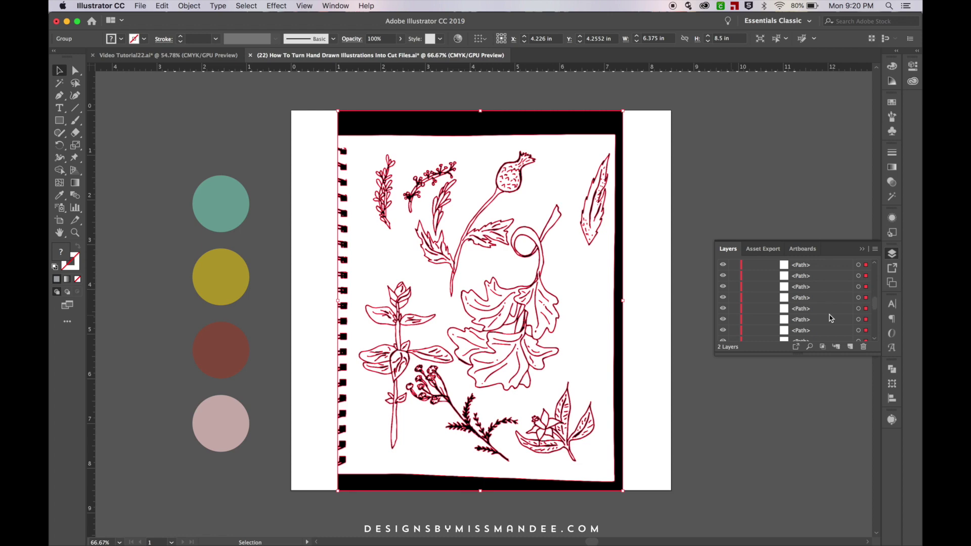
scroll(831, 318, up, 3)
click(761, 276)
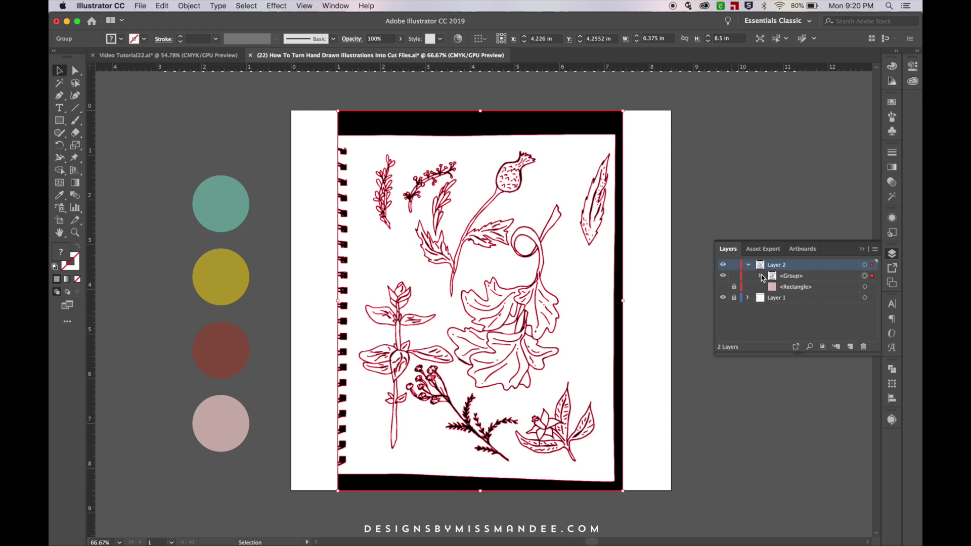
- Move the expanded drawing off the artboard, beside its right edge, and show the hidden background rectangle in Layer 2
click(667, 278)
key(a)
key(super+minus)
scroll(666, 273, right, 3)
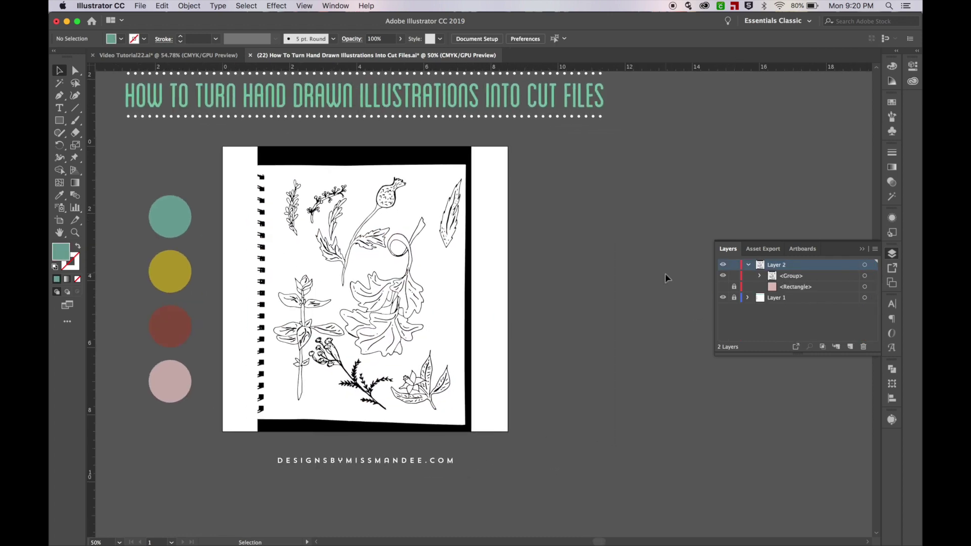
drag(361, 289, 630, 250)
scroll(564, 298, left, 3)
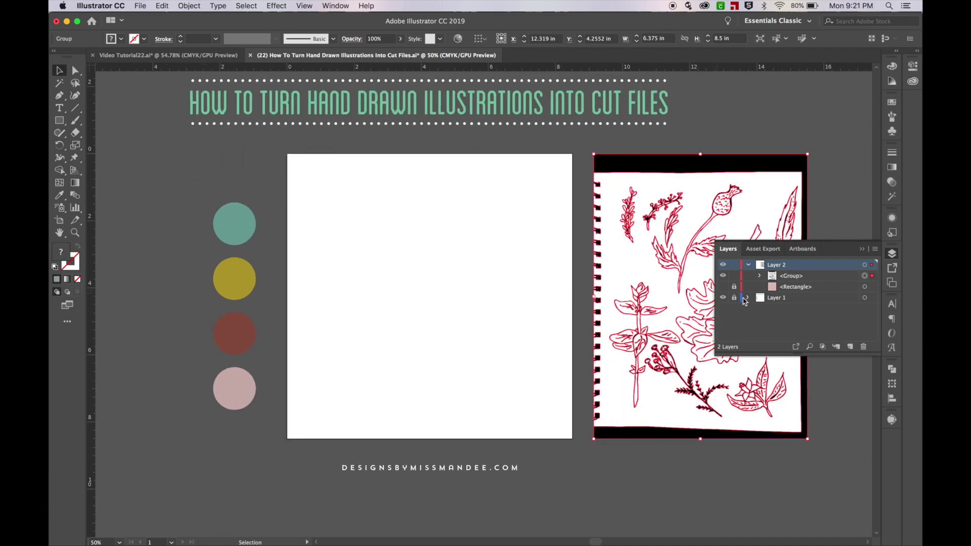
click(723, 287)
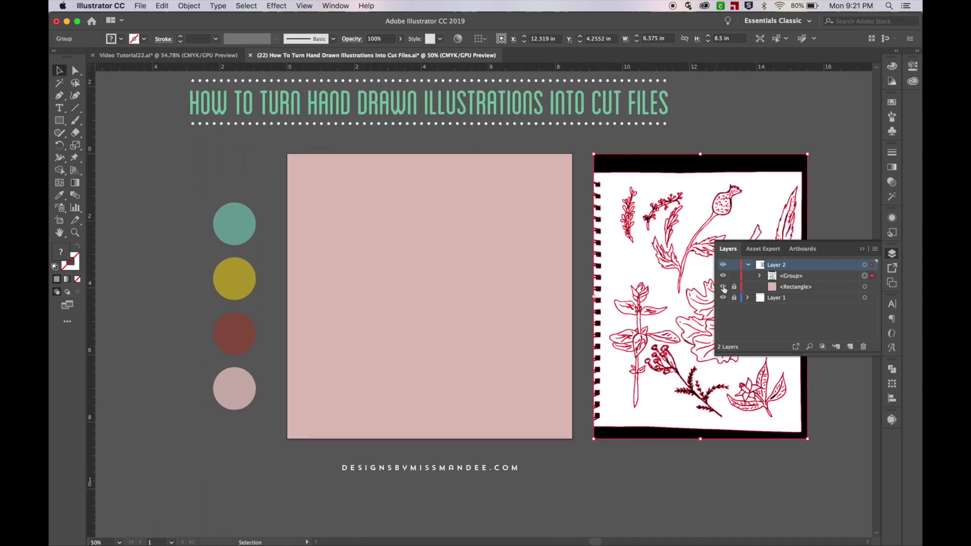
click(584, 311)
- Lasso the small leafy sprig in the upper-left corner of the drawing and paste a copy onto the artboard
scroll(584, 310, right, 5)
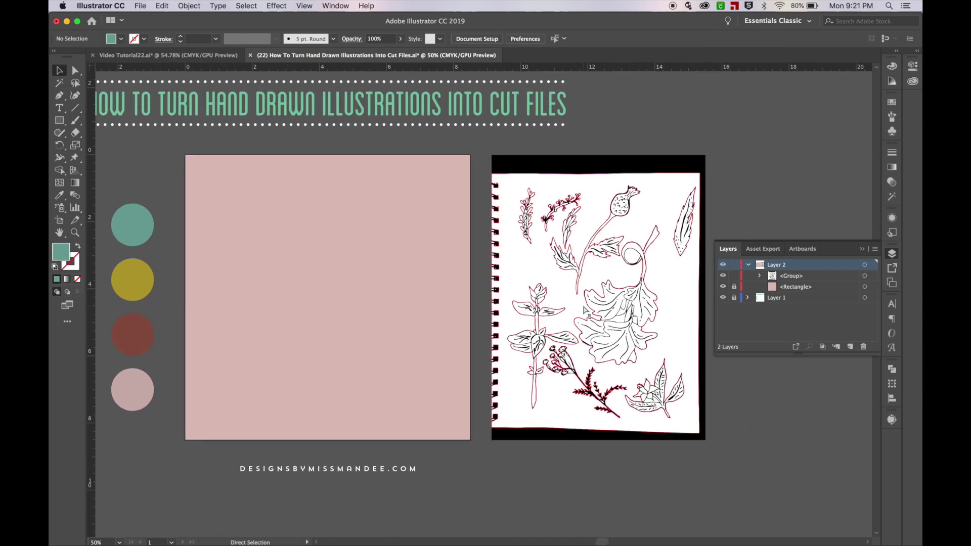
key(super+equal)
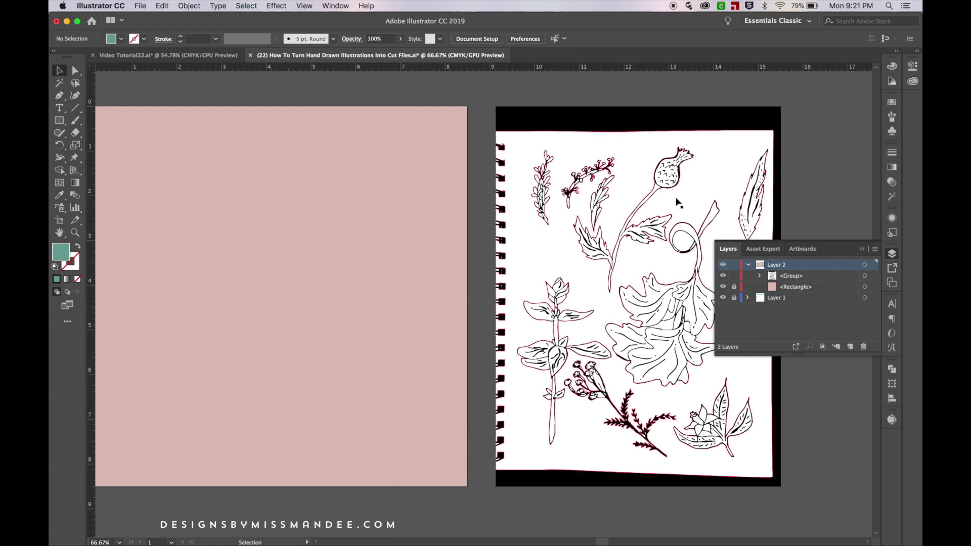
scroll(673, 208, right, 4)
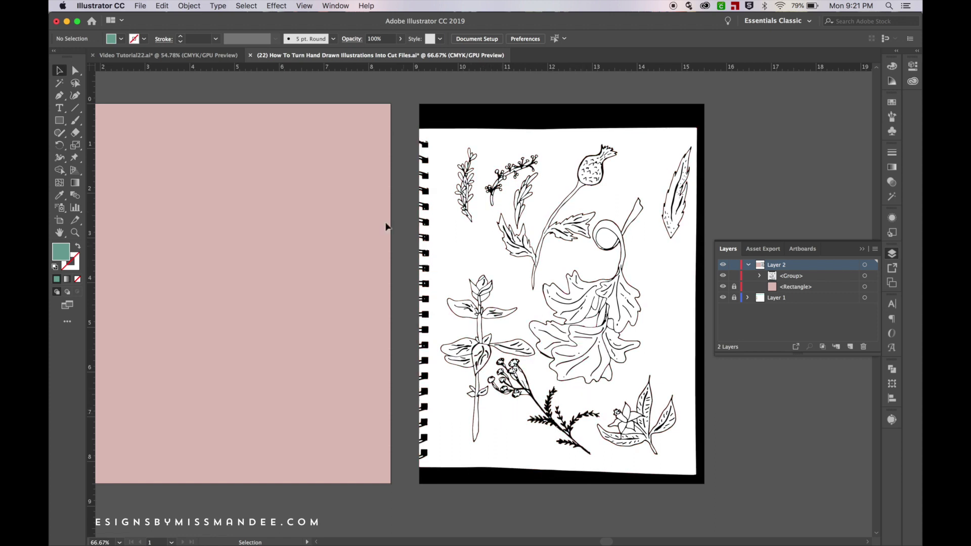
click(74, 83)
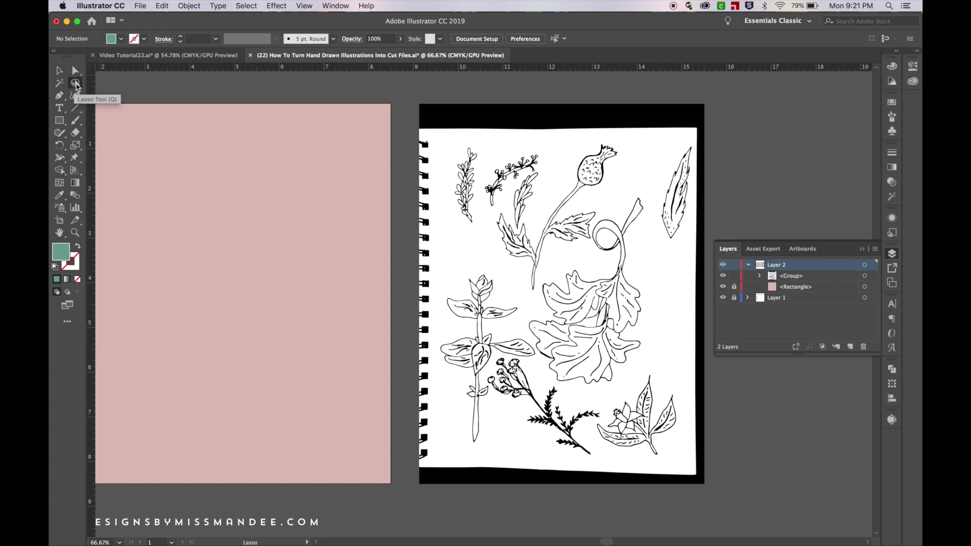
mouse_move(472, 230)
mouse_down()
mouse_move(450, 200)
mouse_move(471, 147)
mouse_move(485, 149)
mouse_move(483, 230)
mouse_move(470, 232)
mouse_up()
key(v)
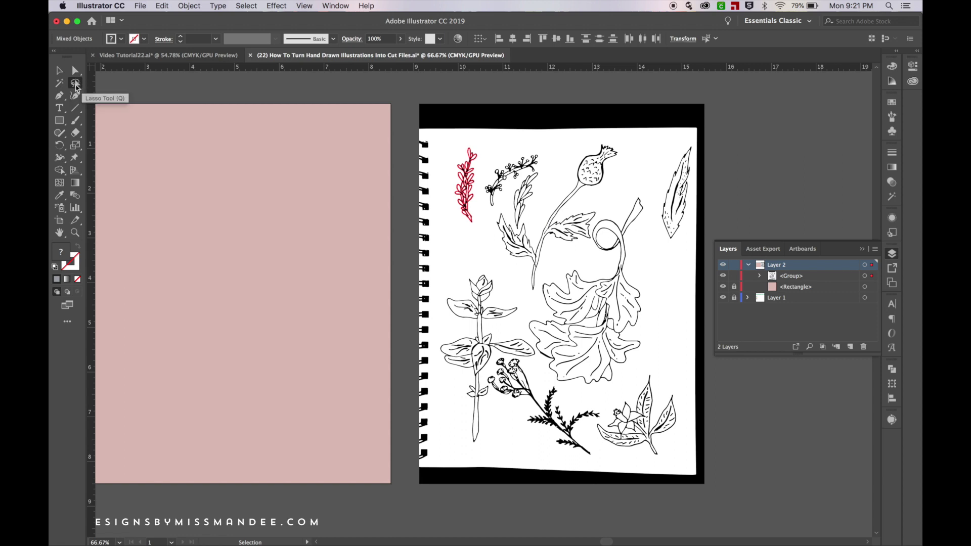
click(75, 84)
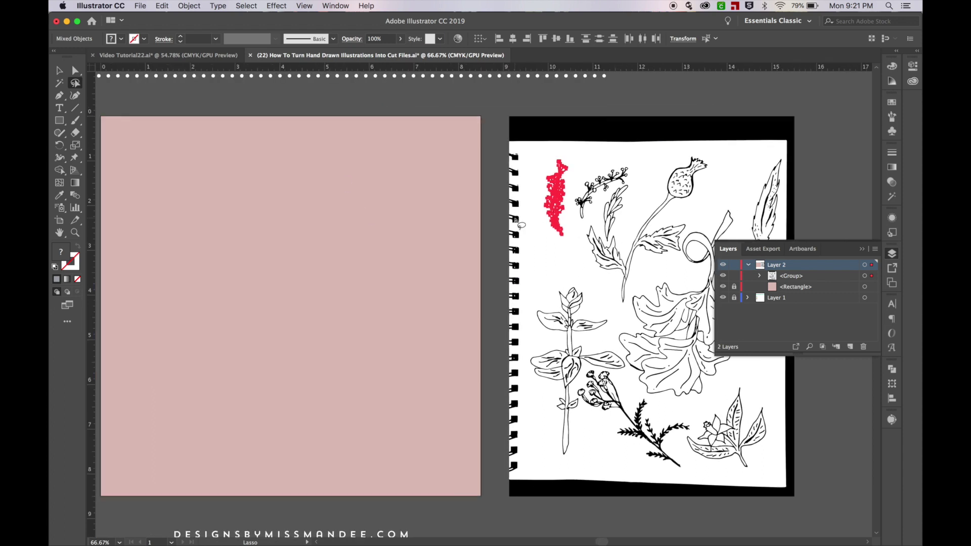
scroll(516, 220, left, 2)
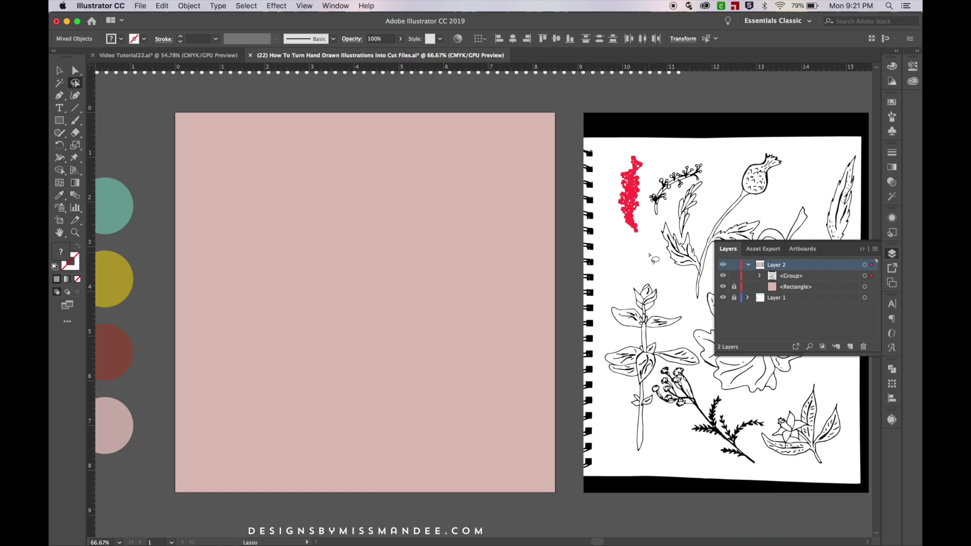
key(ctrl+c)
scroll(652, 258, left, 3)
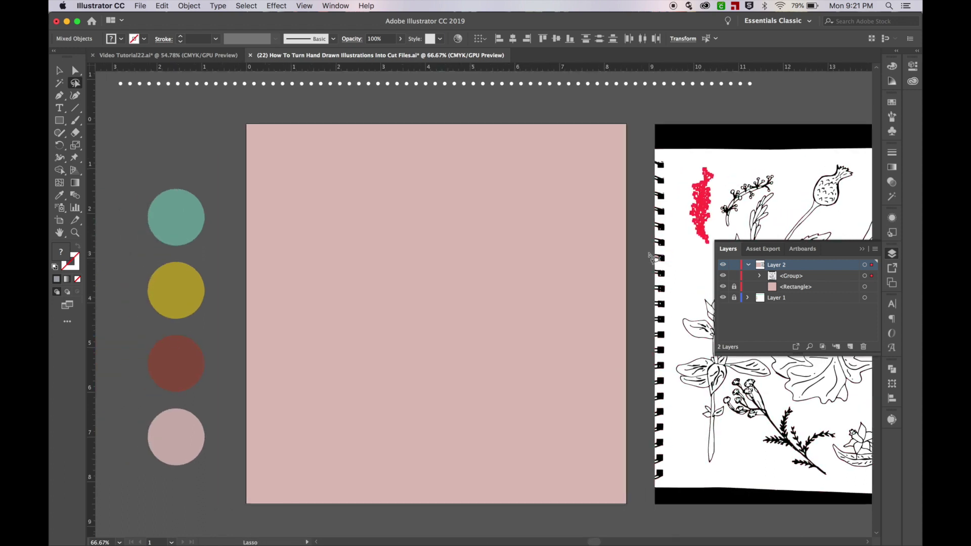
key(ctrl+v)
- Enlarge the pasted sprig so it fills most of the artboard's height, and deselect it
key(v)
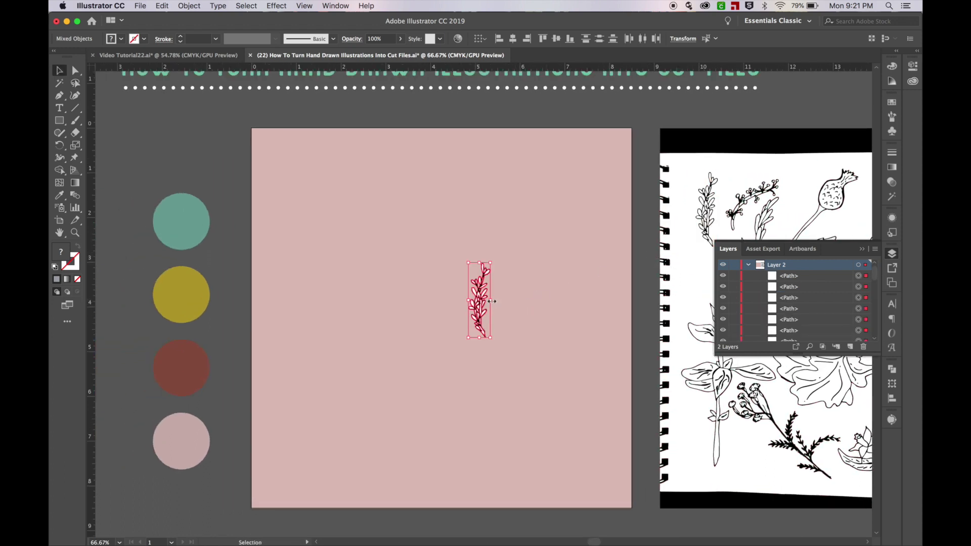
mouse_move(492, 301)
mouse_down()
mouse_move(574, 302)
mouse_move(431, 298)
mouse_move(491, 309)
mouse_up()
click(532, 321)
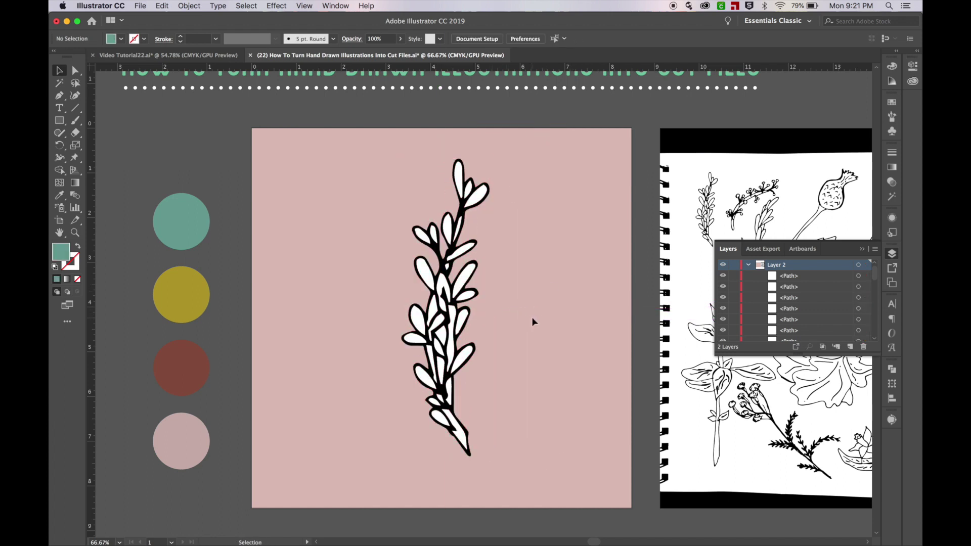
- Select a white inner shape in the middle of the enlarged sprig to inspect it as a separate path
click(443, 338)
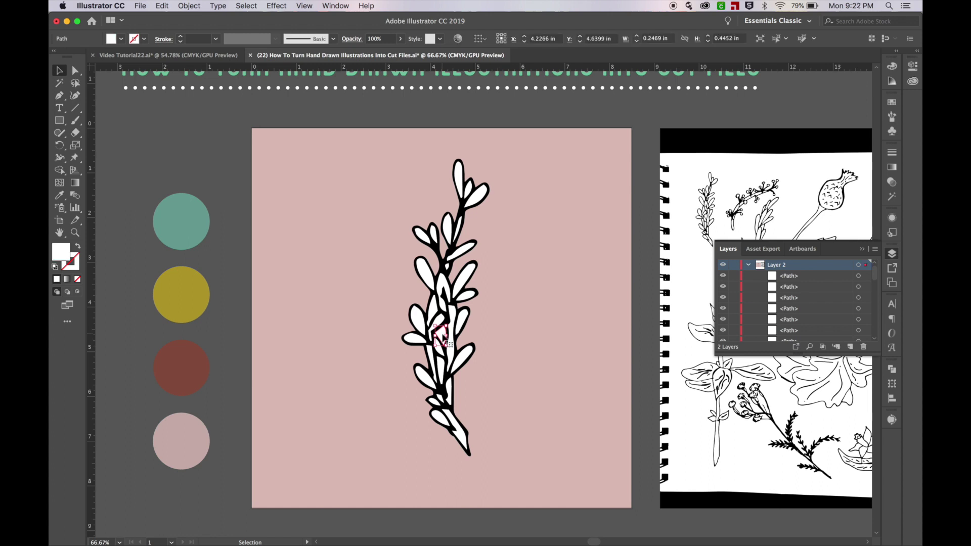
key(super+shift+a)
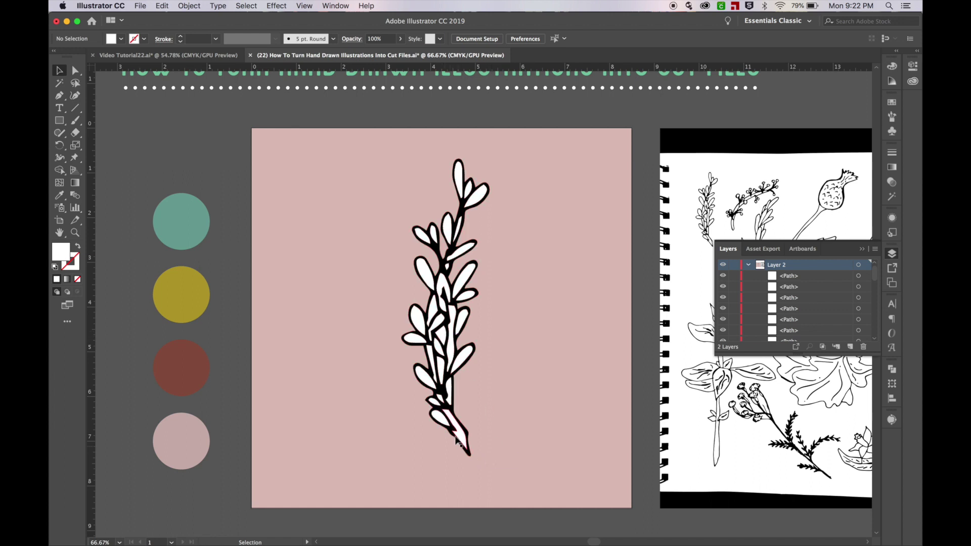
click(443, 336)
click(497, 296)
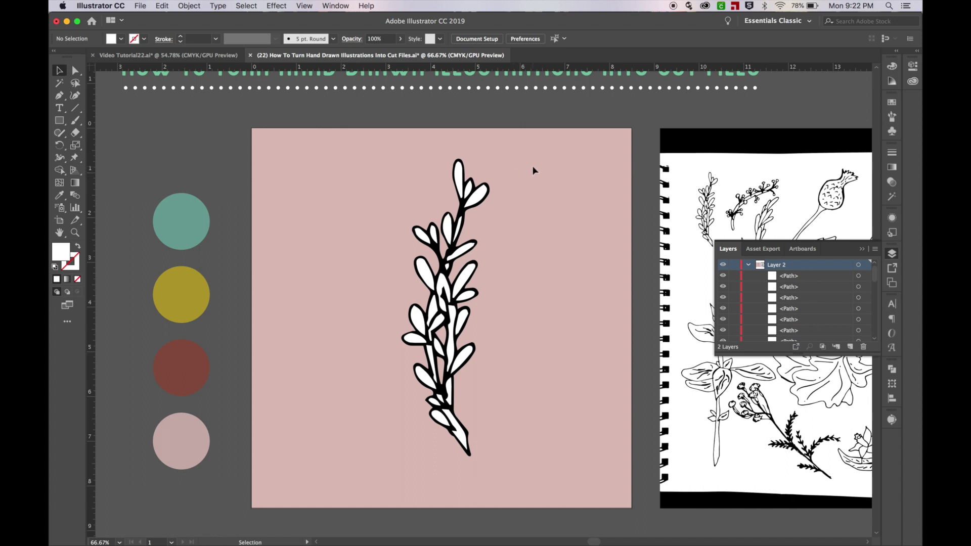
- Recolour the entire enlarged sprig, outline and inner shapes, with the teal sampled from the palette circle beside the artboard
drag(533, 167, 416, 430)
drag(366, 494, 367, 495)
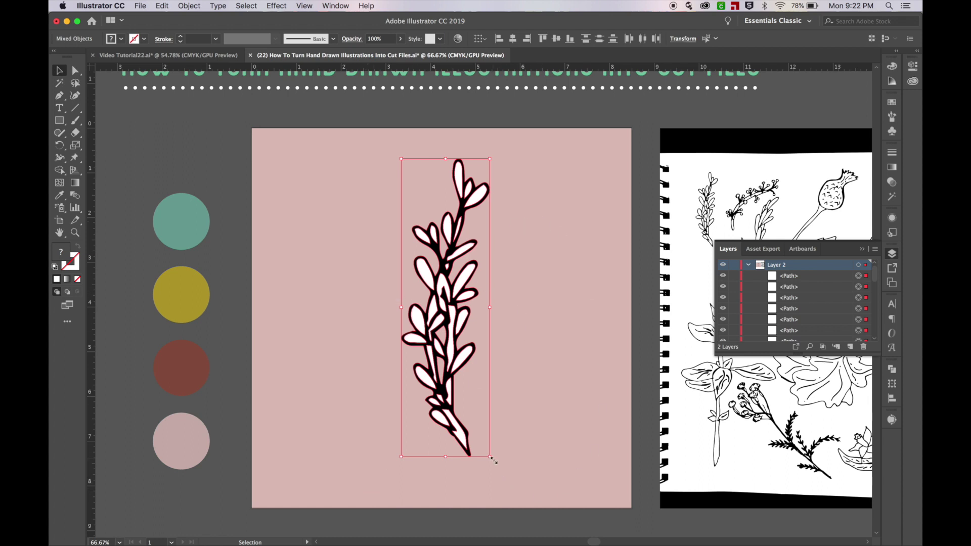
key(i)
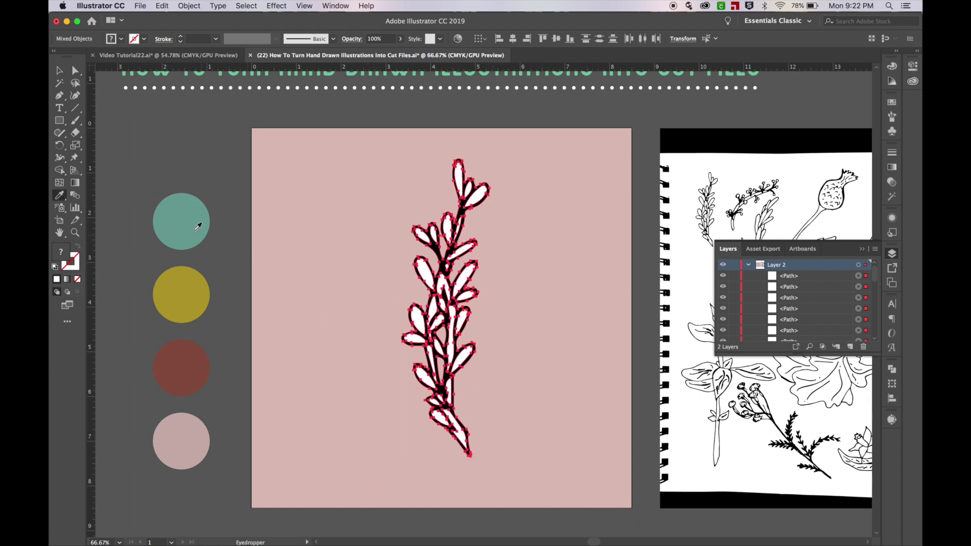
click(198, 225)
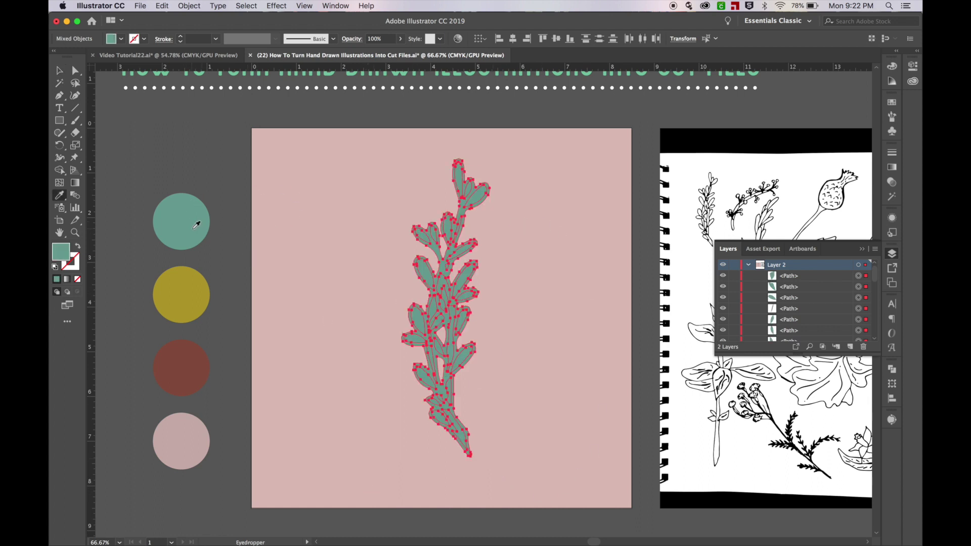
key(v)
click(548, 369)
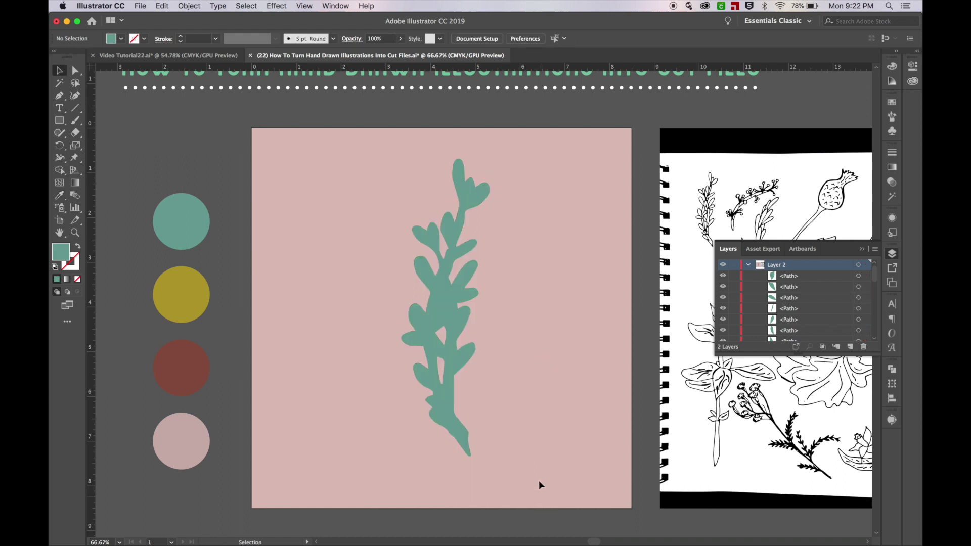
- Unite all the teal sprig's separate paths into one solid shape and check the result in Layer 2
drag(381, 165, 381, 165)
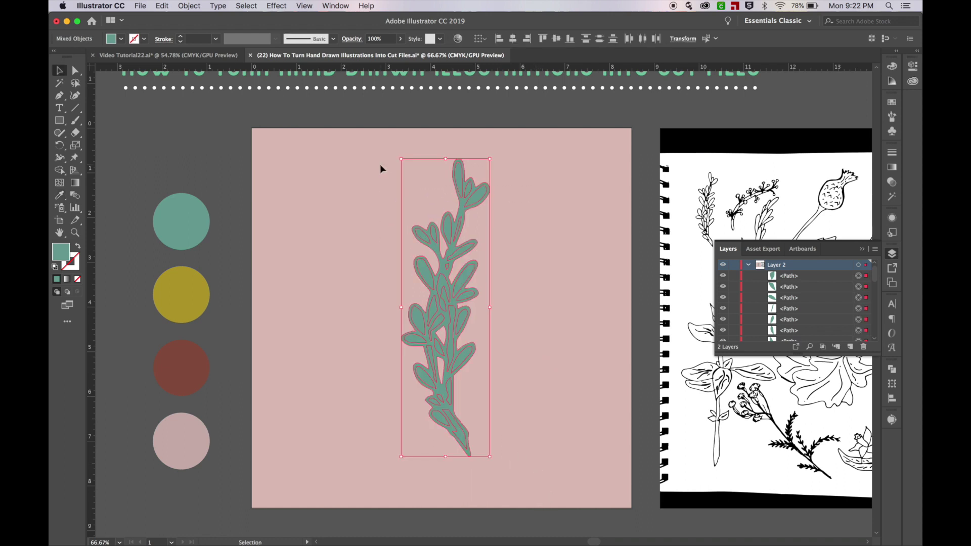
click(533, 333)
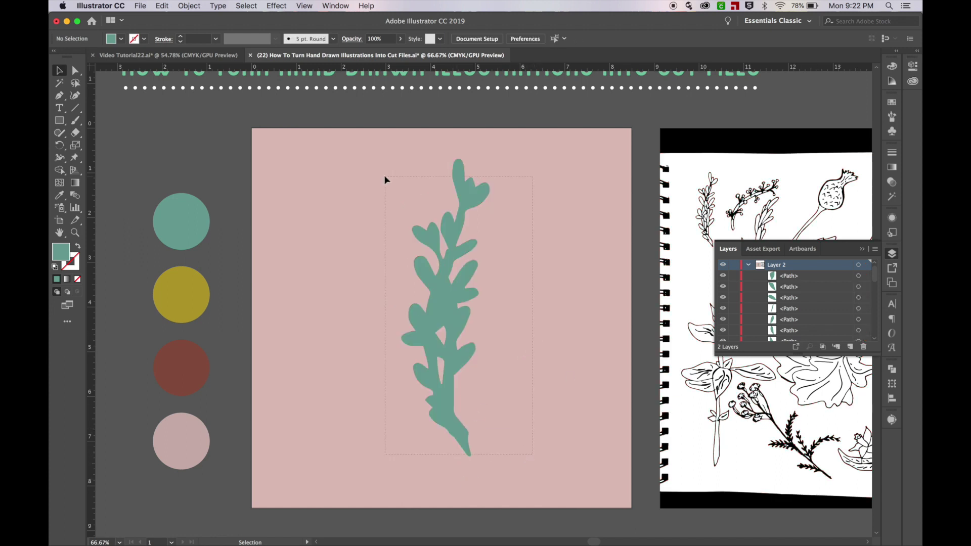
drag(383, 175, 383, 175)
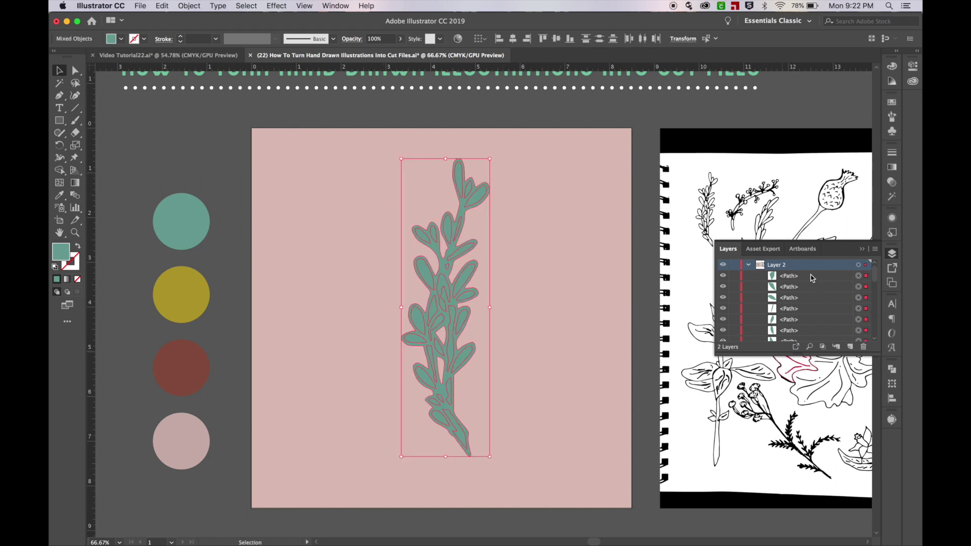
scroll(811, 278, down, 2)
scroll(812, 278, down, 10)
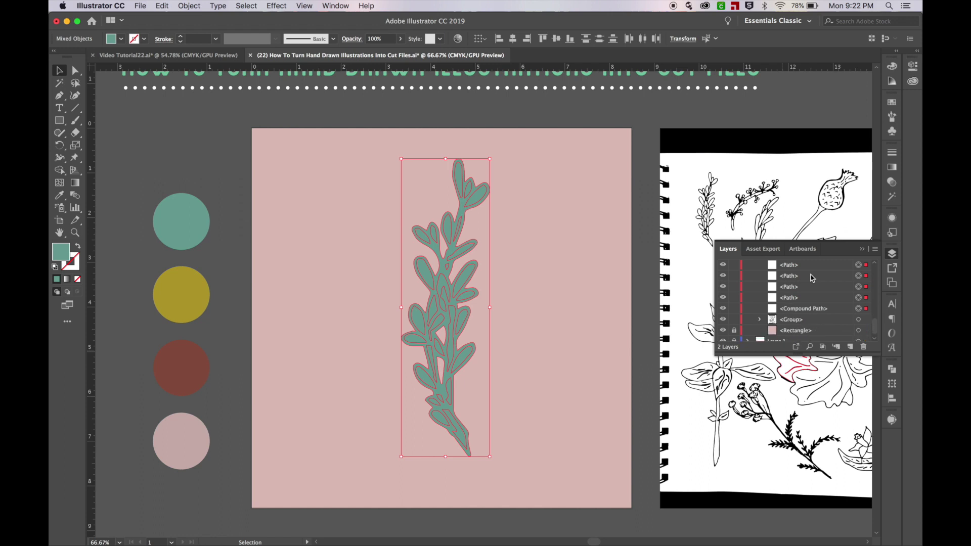
scroll(812, 278, up, 10)
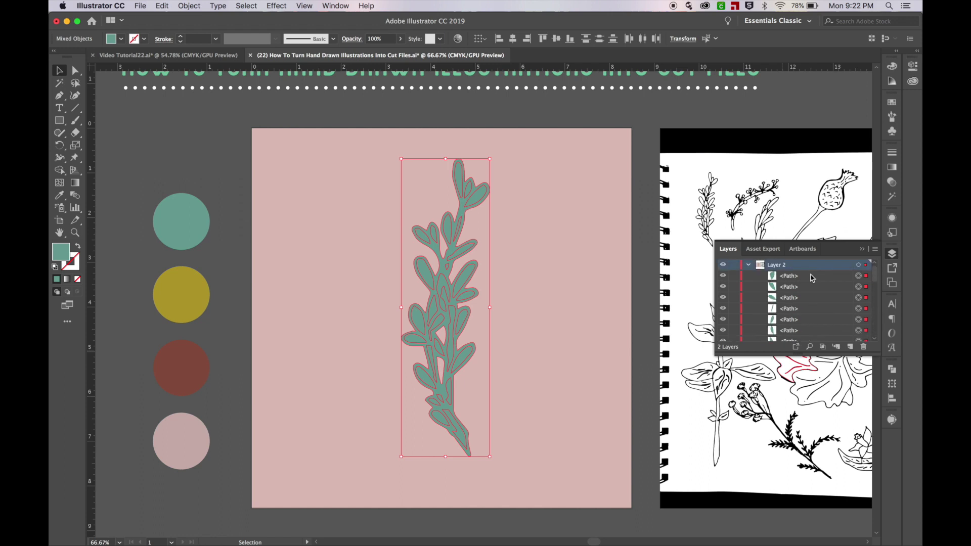
click(893, 370)
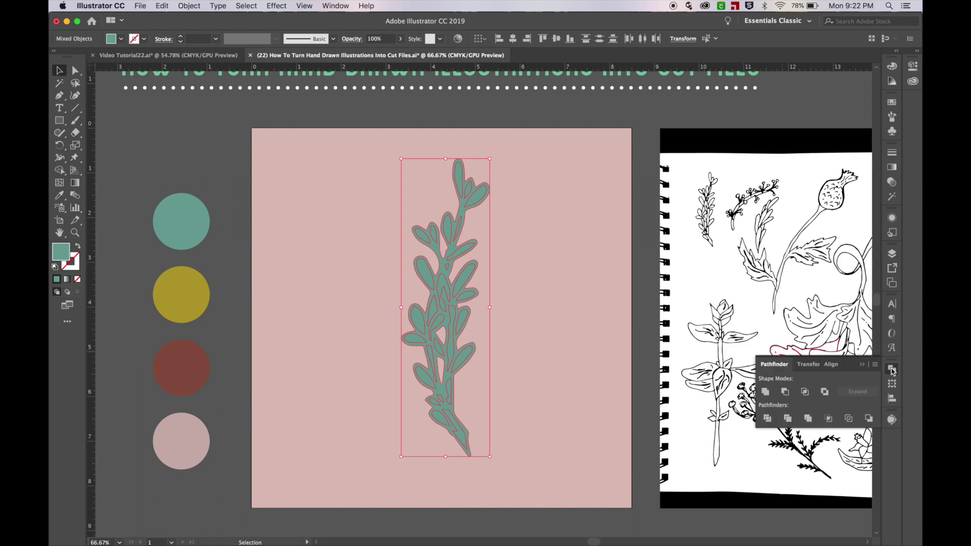
click(766, 392)
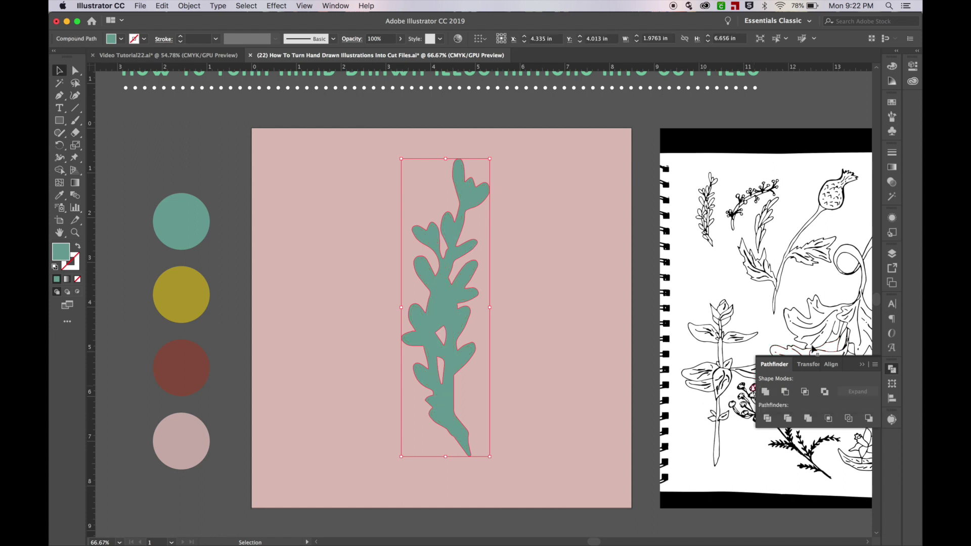
click(892, 254)
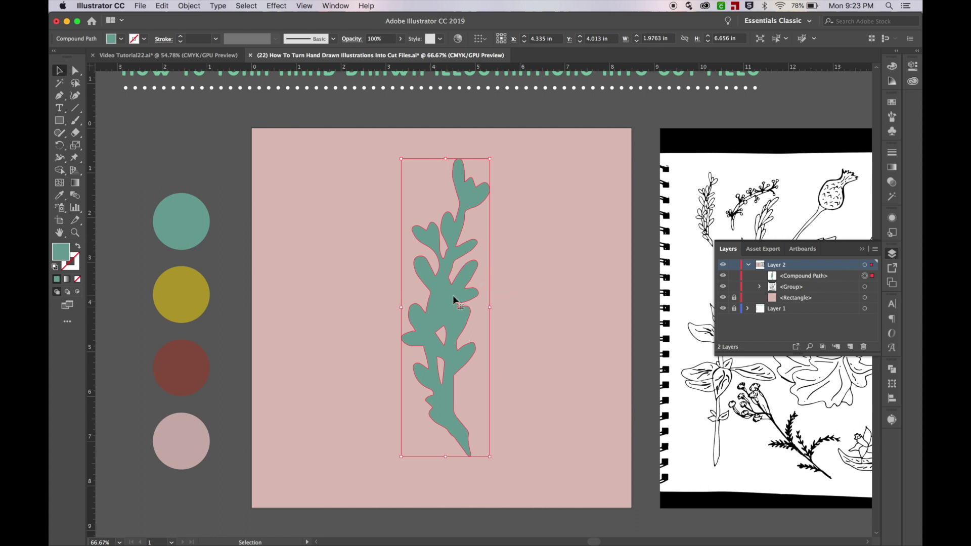
click(546, 307)
- Move the teal sprig to the artboard's upper-left corner and scale it down to about 4.2 in tall
drag(438, 294, 318, 276)
drag(368, 438, 337, 381)
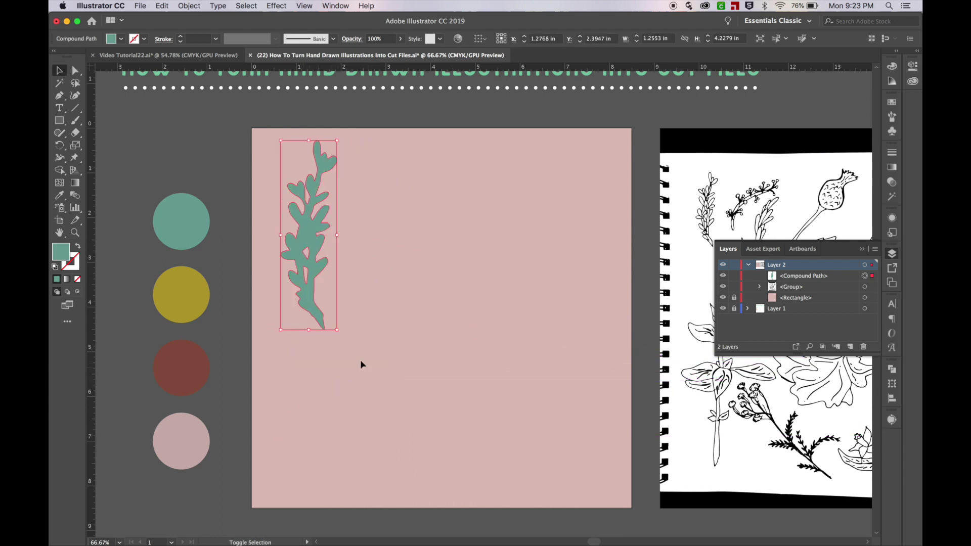
click(353, 370)
drag(308, 279, 299, 233)
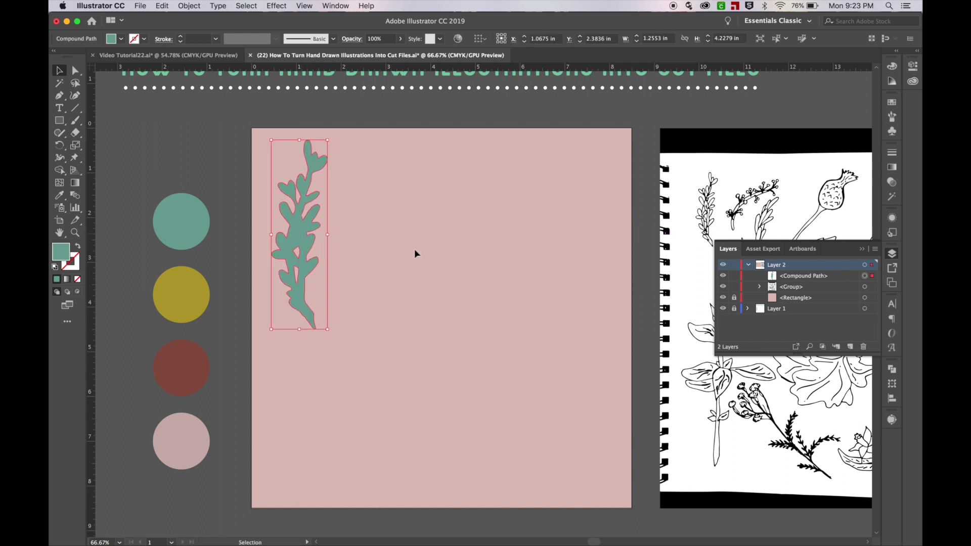
click(468, 278)
- Lasso the narrow leaf cluster just below the berry sprig in the drawing and paste a copy onto the artboard
scroll(469, 279, right, 5)
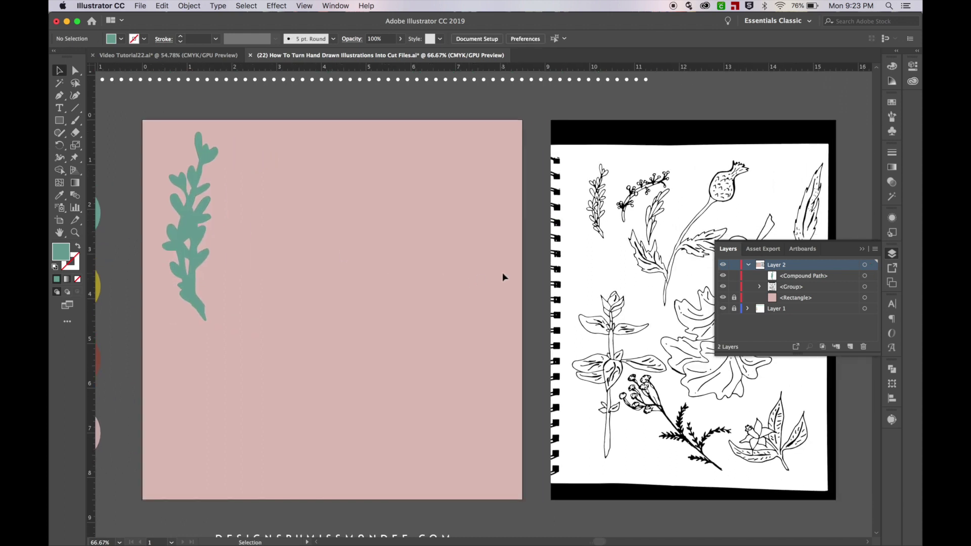
scroll(502, 277, right, 2)
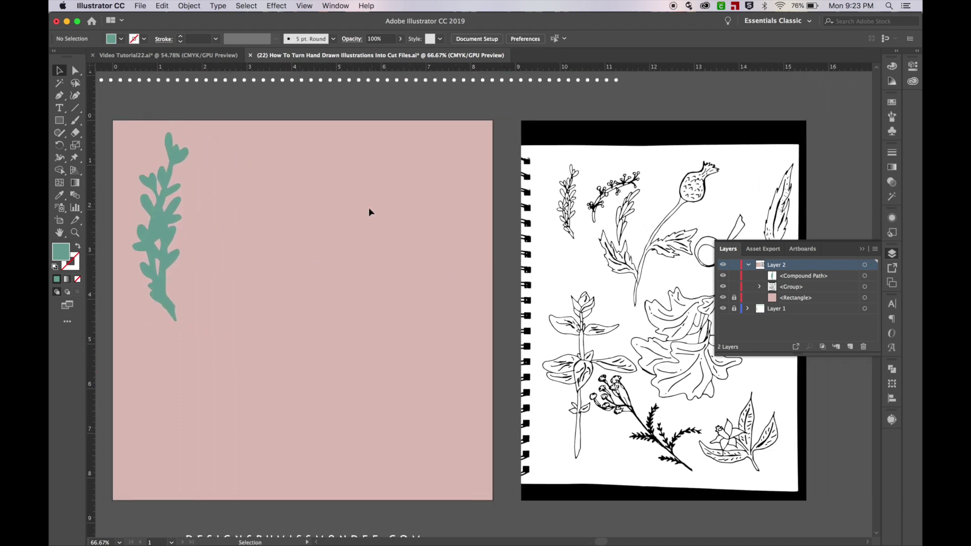
key(q)
mouse_move(618, 205)
mouse_down()
mouse_move(615, 232)
mouse_move(635, 233)
mouse_move(654, 203)
mouse_move(649, 192)
mouse_move(618, 205)
mouse_up()
scroll(674, 248, left, 5)
scroll(674, 248, left, 5)
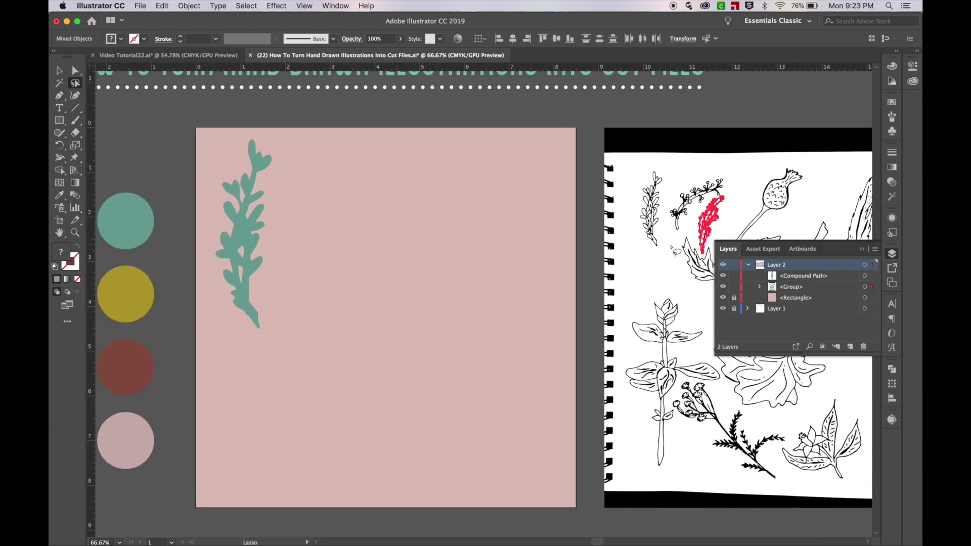
key(v)
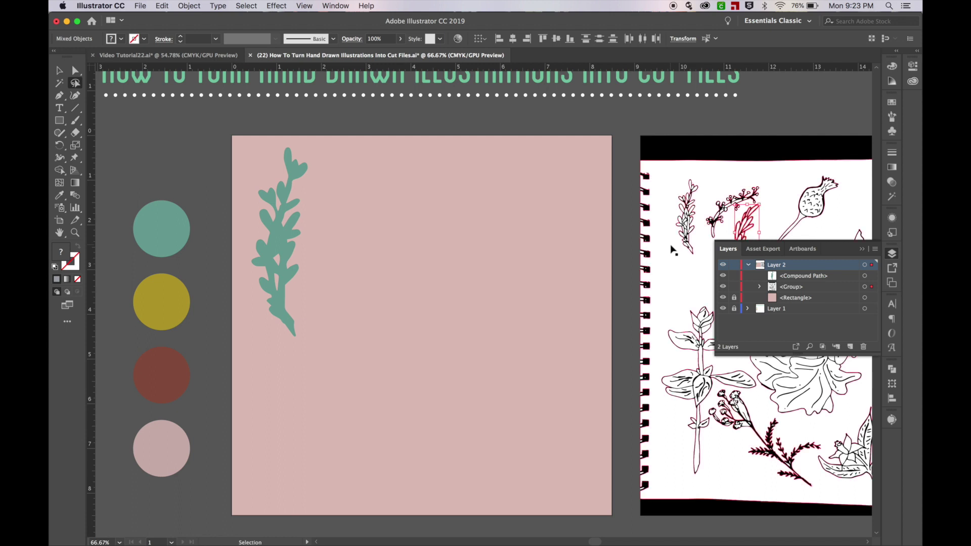
key(ctrl+v)
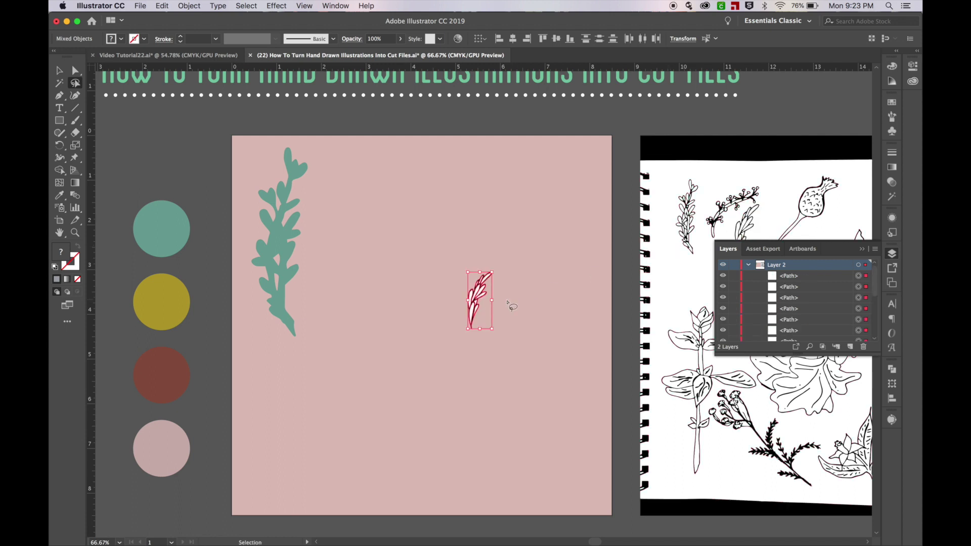
- Enlarge the pasted leaf cluster to about 5.6 in tall and place it near the middle of the artboard
key(v)
drag(494, 329, 560, 450)
drag(494, 368, 415, 298)
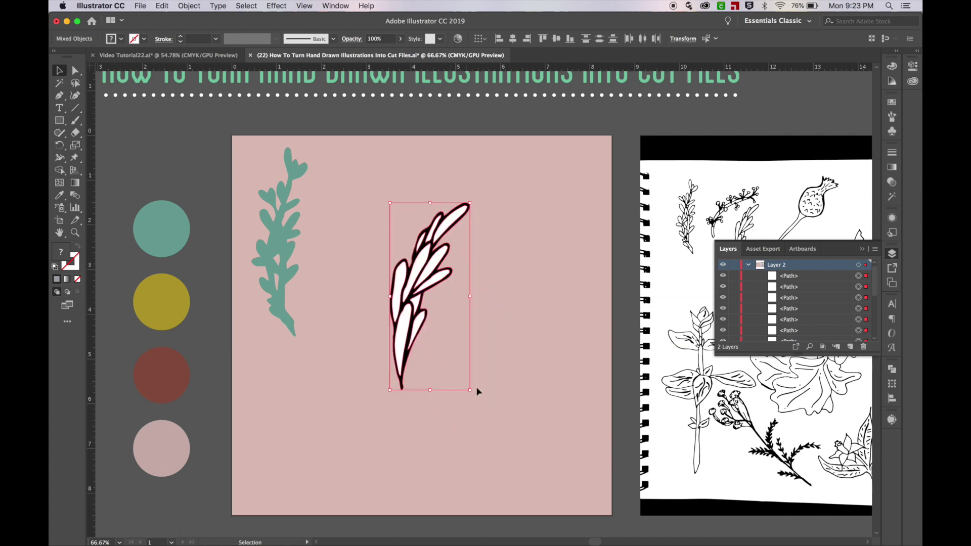
drag(471, 390, 527, 455)
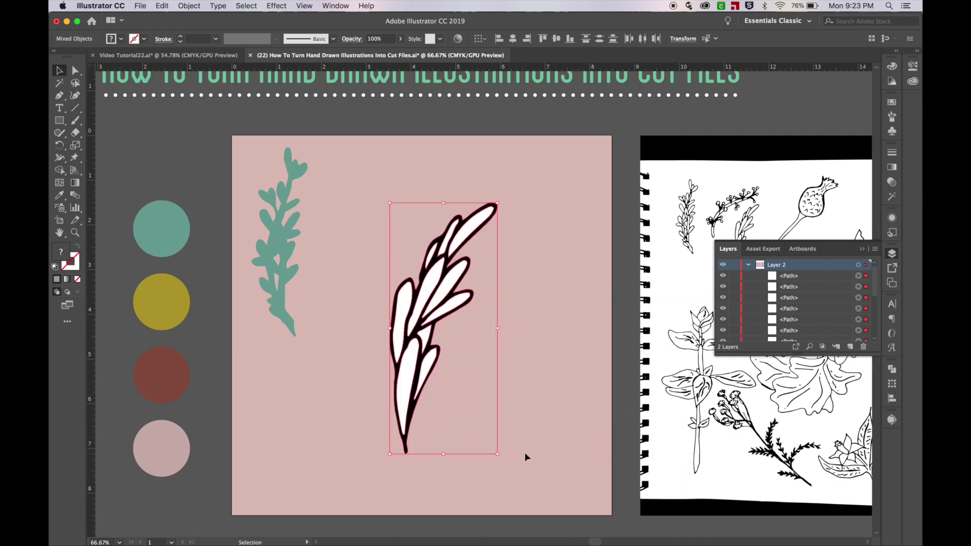
- Bring the leaf cluster's black outline compound path to the front, above its white shapes
key(super+8)
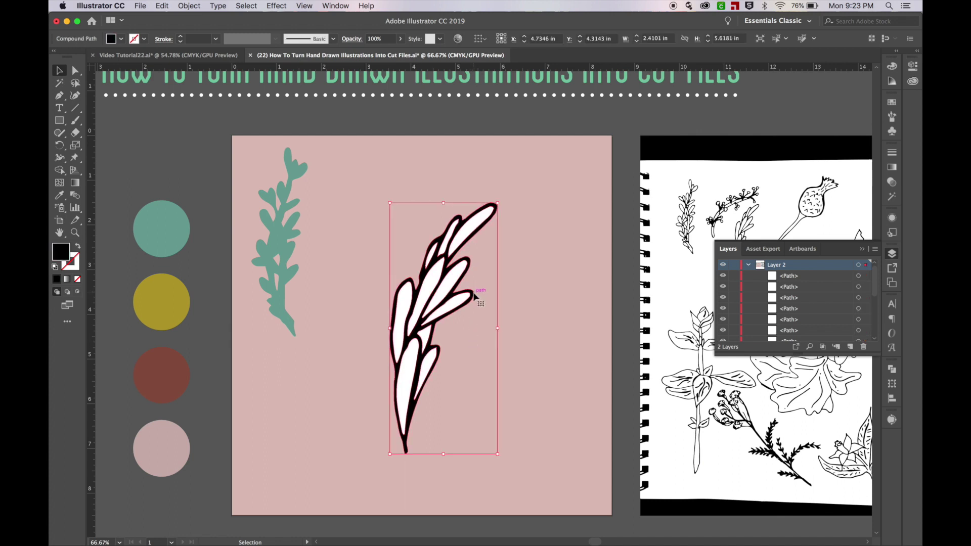
scroll(793, 324, down, 5)
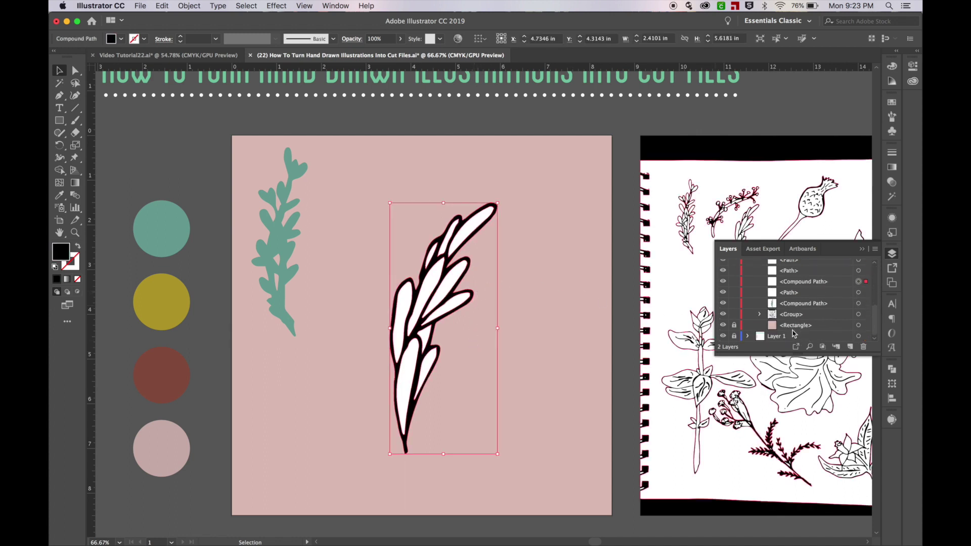
scroll(795, 334, up, 1)
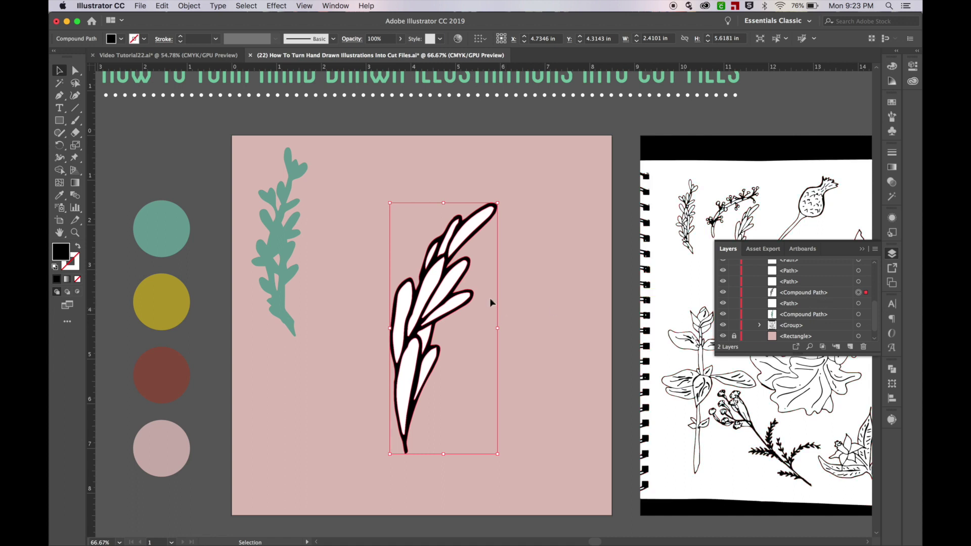
right_click(467, 263)
mouse_move(543, 366)
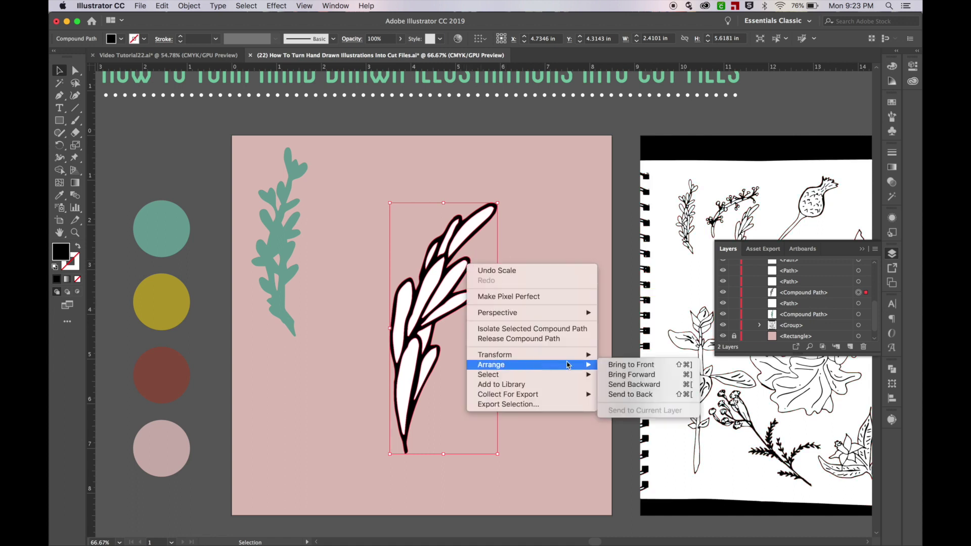
click(637, 365)
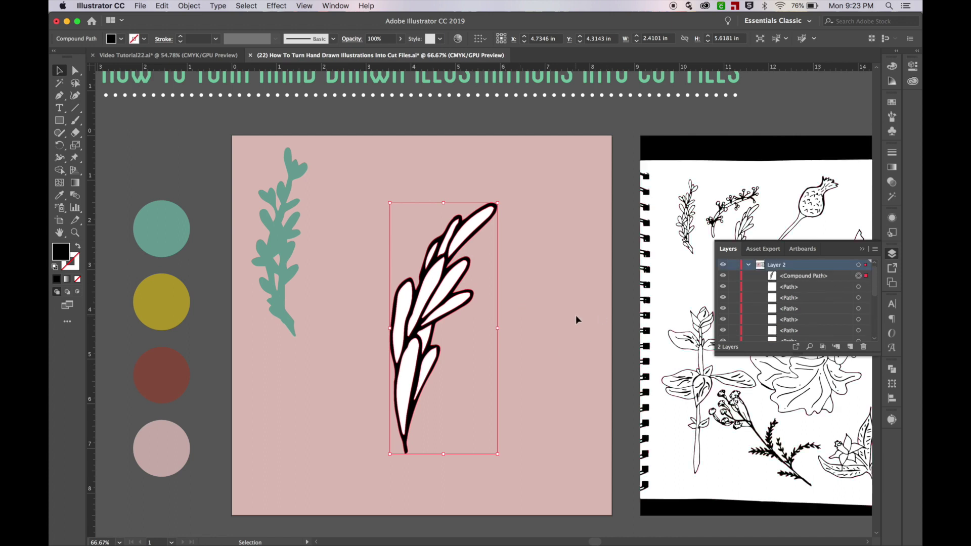
click(525, 202)
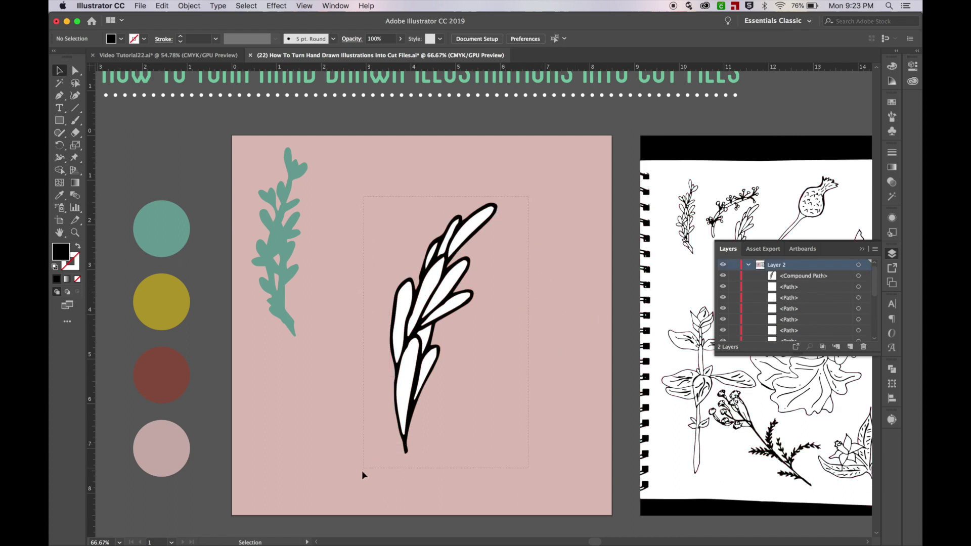
drag(362, 470, 362, 470)
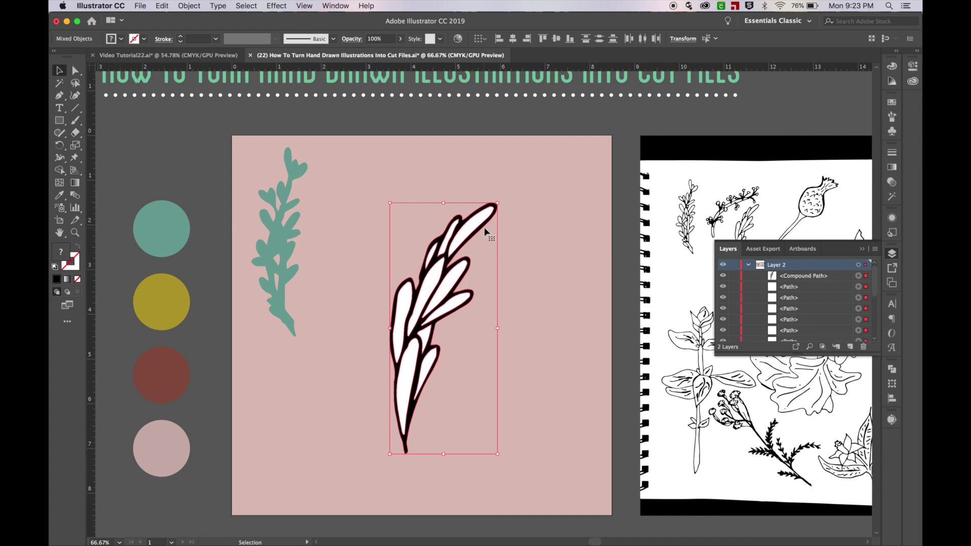
shift+click(447, 258)
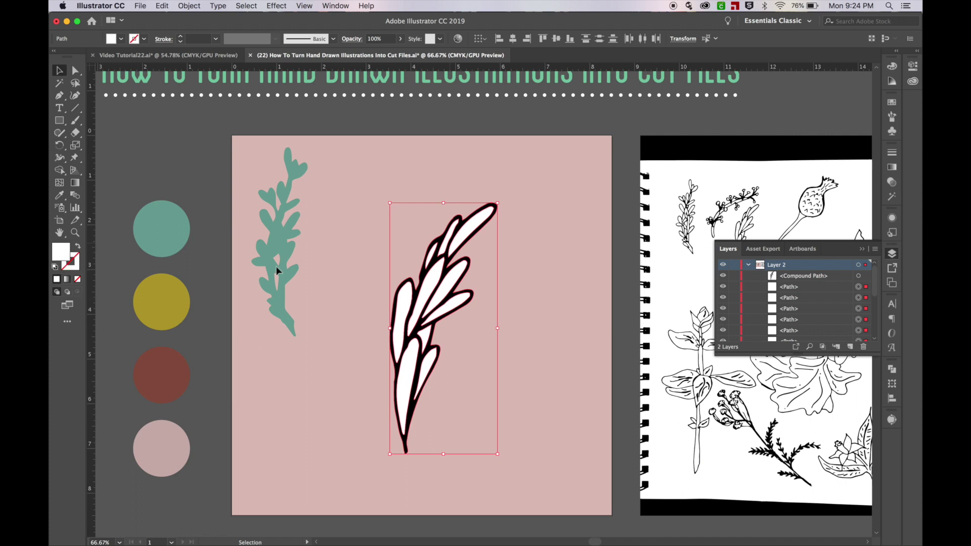
key(a)
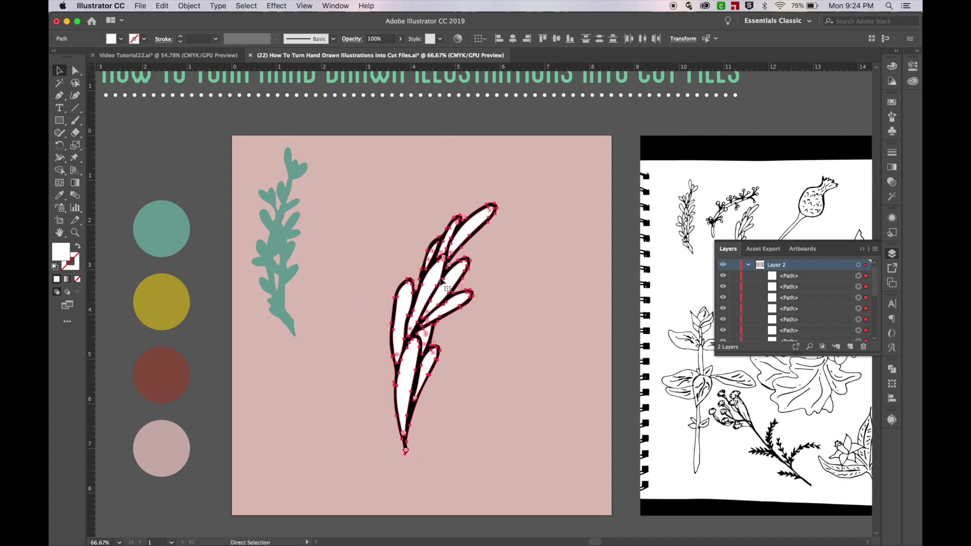
key(ctrl+8)
click(549, 276)
key(v)
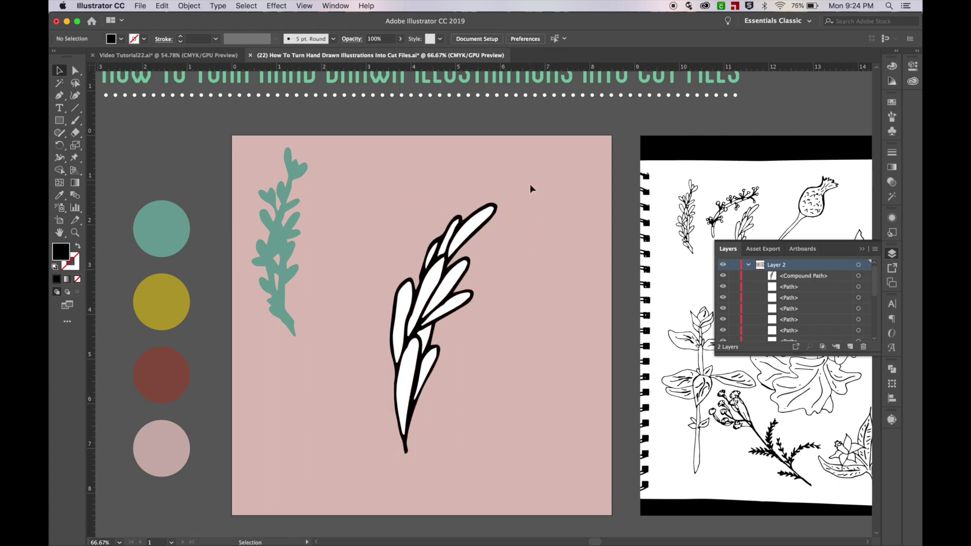
- Select the leaf cluster's white shapes without the black outline and unite them into a single white path
key(ctrl+a)
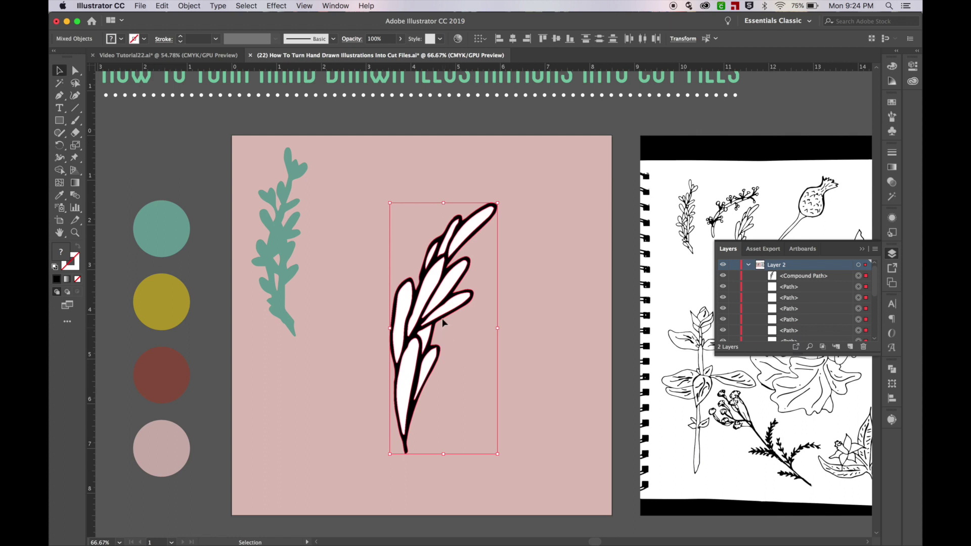
shift+click(485, 228)
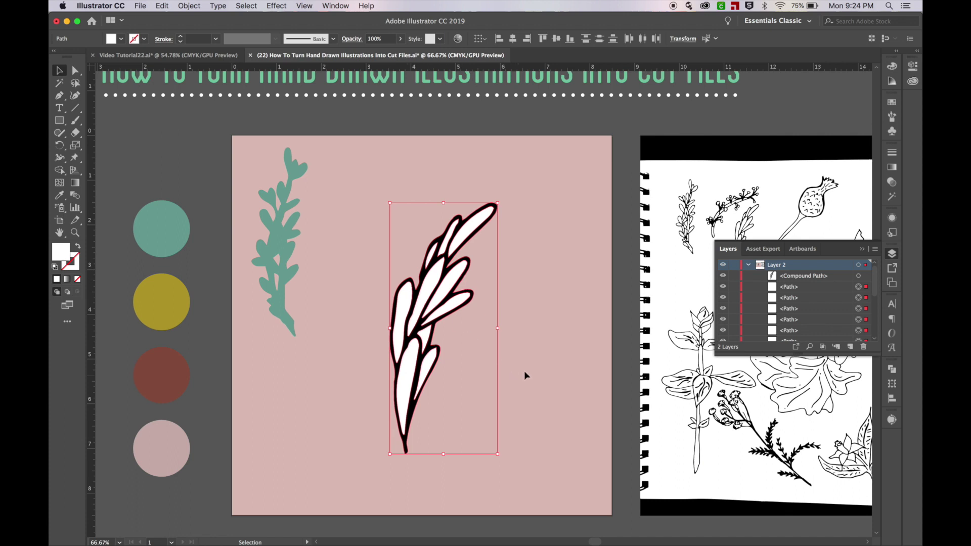
click(892, 368)
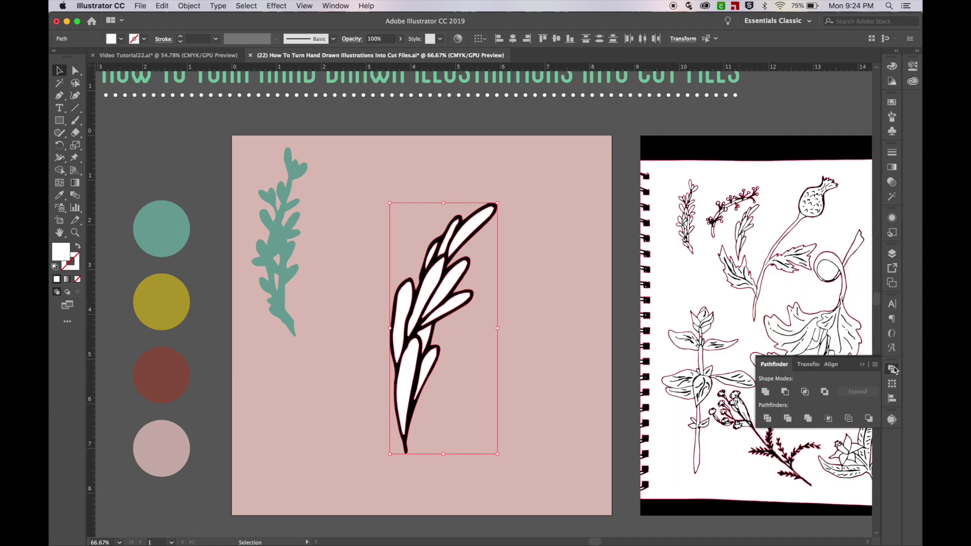
click(783, 392)
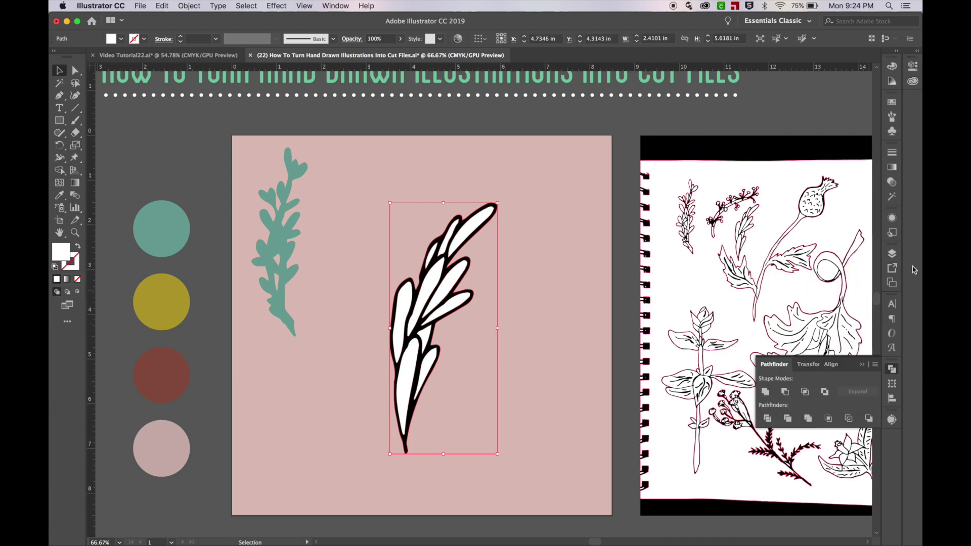
- Fill the leaf cluster's united white path with the mustard swatch colour and its black outline with the brick-red swatch colour
click(892, 255)
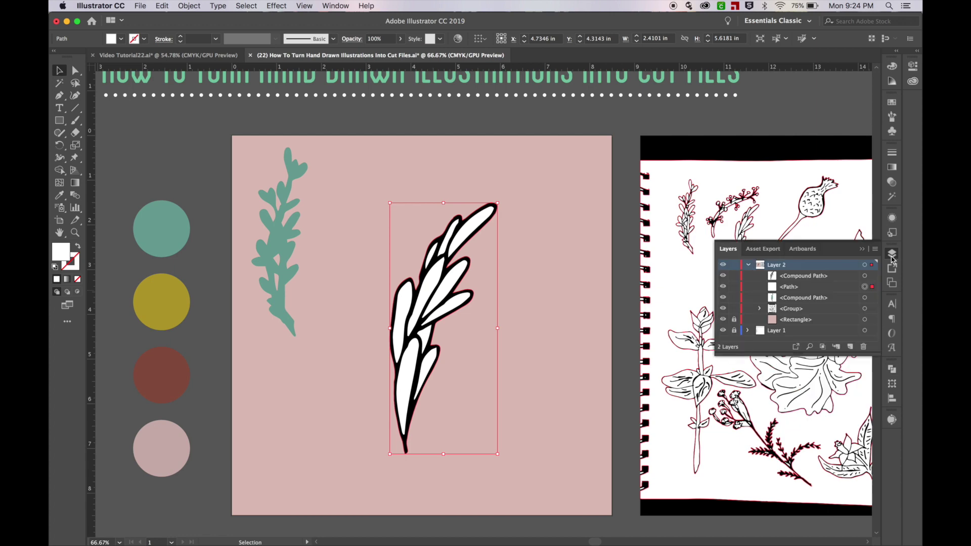
click(472, 366)
scroll(472, 367, left, 2)
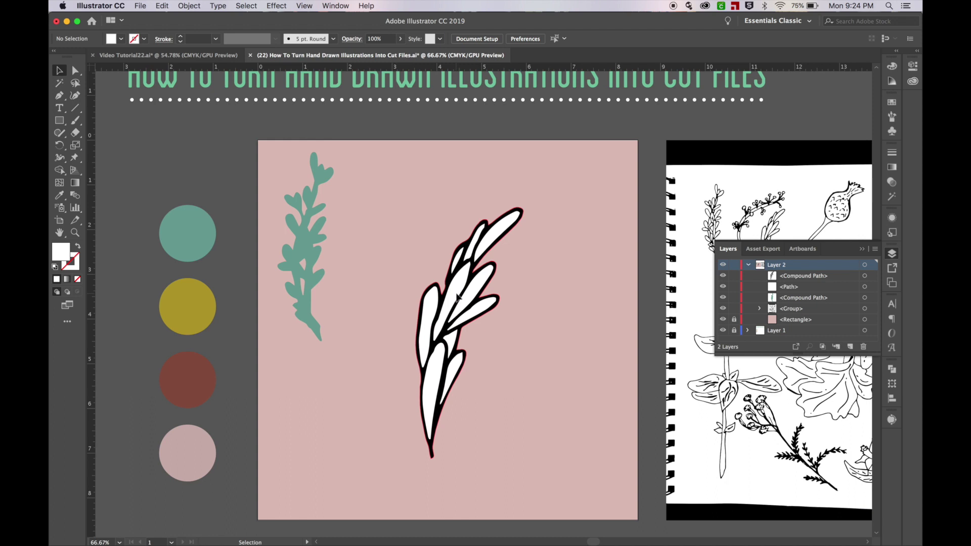
click(458, 297)
key(i)
click(200, 289)
key(v)
click(449, 333)
key(i)
click(194, 375)
key(v)
click(383, 423)
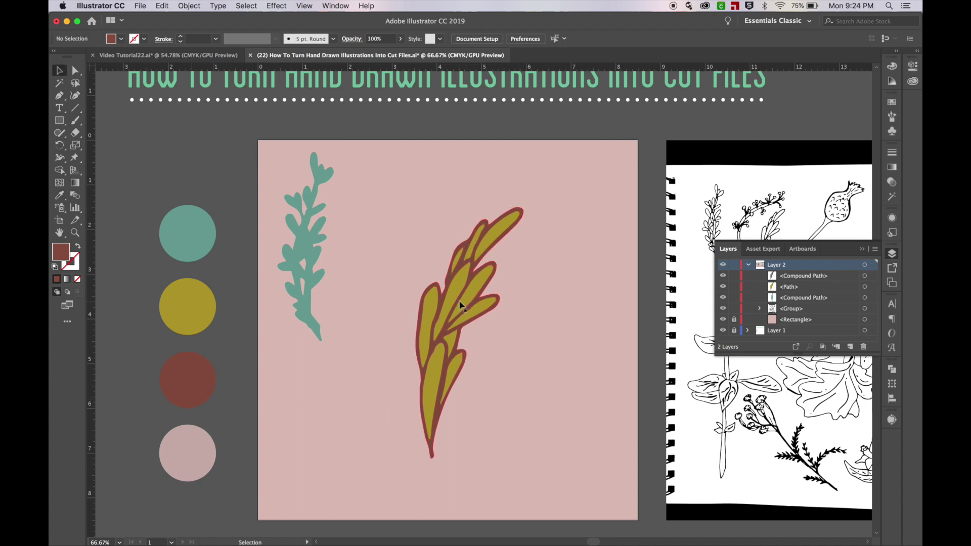
- Move the leaf cluster's red outline off its mustard base to compare the two layers, and undo the move
drag(447, 320, 545, 327)
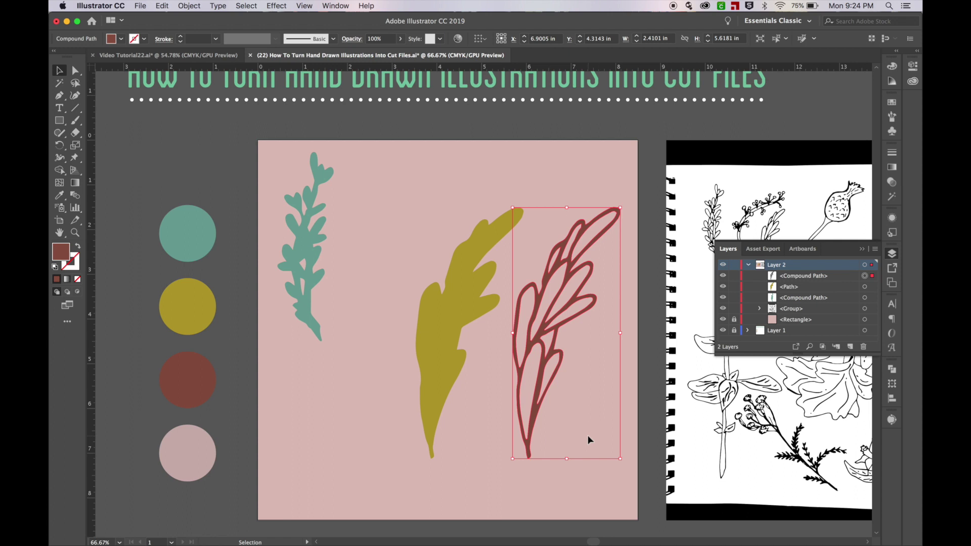
key(super+z)
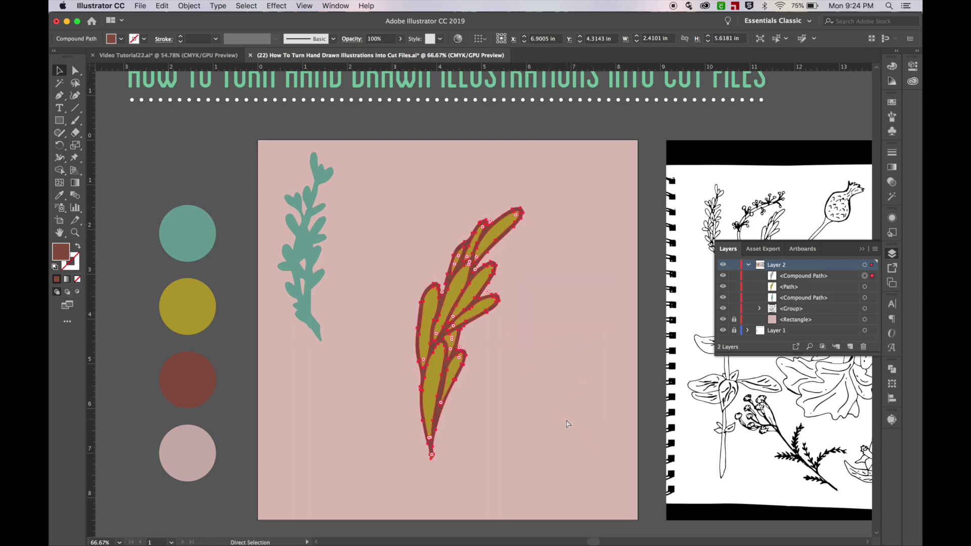
key(v)
click(523, 418)
- Group the leaf cluster's two layers, shrink the group to about 3.6 in tall and place it beside the teal sprig
drag(520, 432, 427, 285)
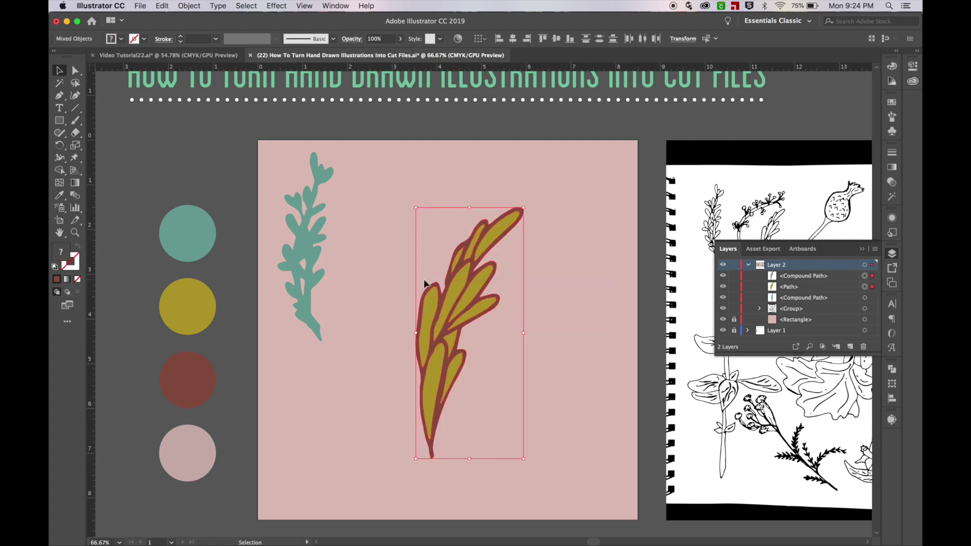
key(super+g)
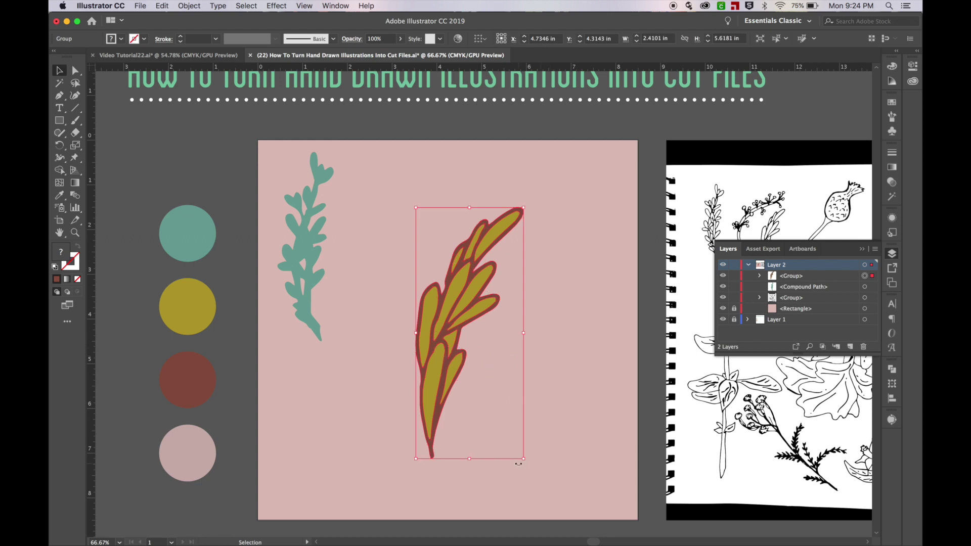
drag(524, 461, 486, 372)
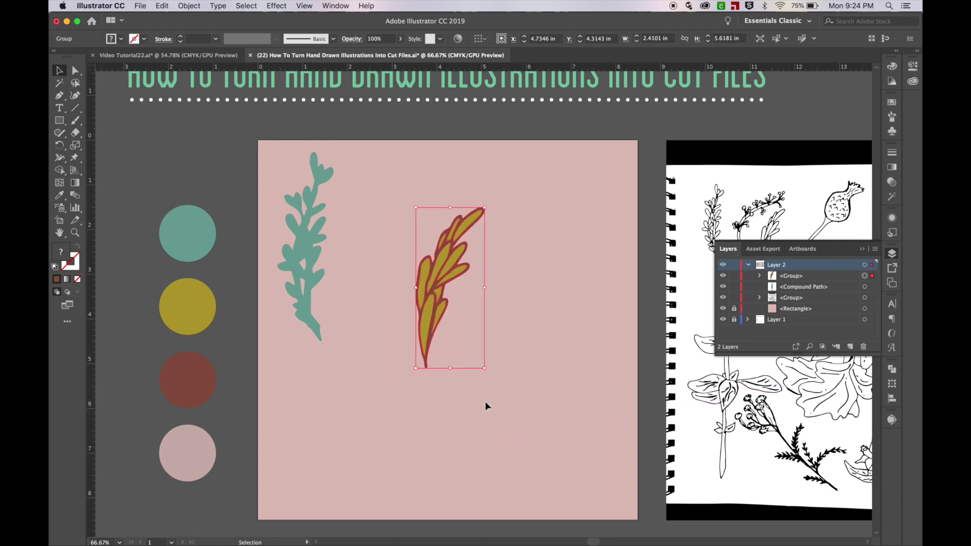
drag(434, 277, 358, 230)
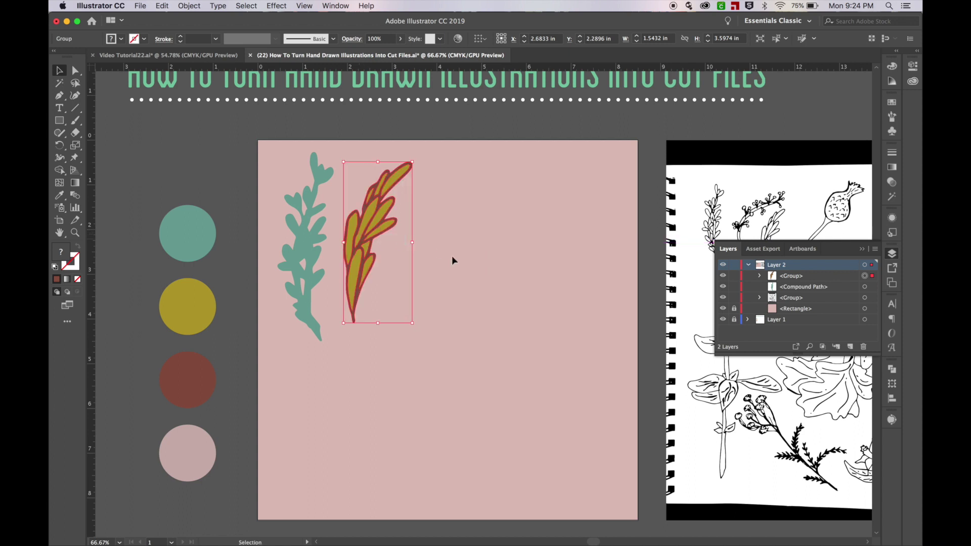
click(470, 269)
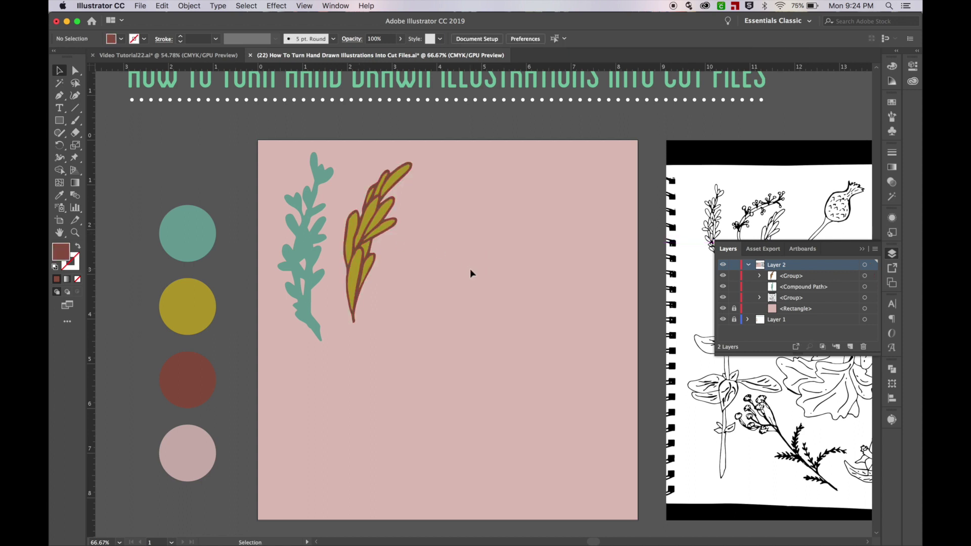
- Lasso the flower sprig with three leaves at the drawing's lower right and paste a copy onto the artboard
scroll(469, 268, right, 6)
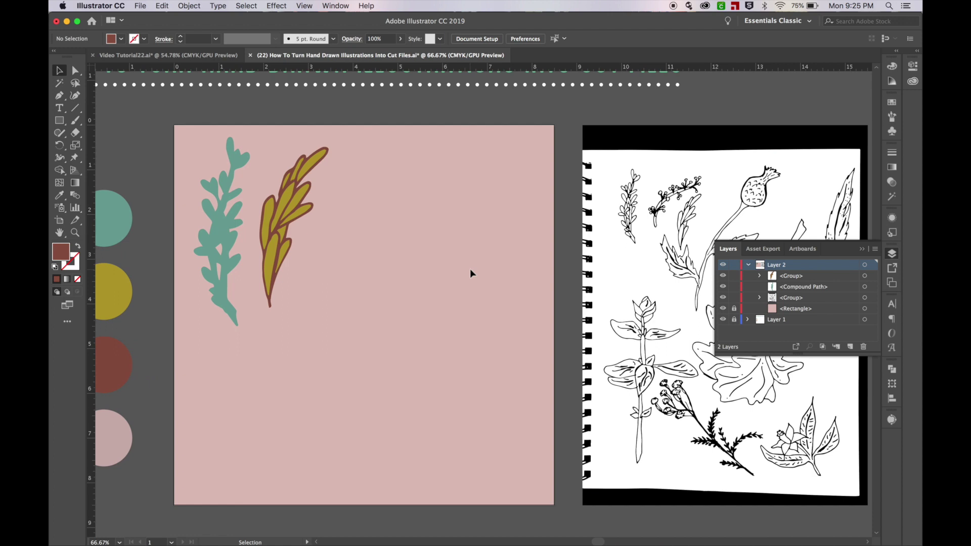
scroll(470, 268, right, 3)
scroll(470, 269, down, 1)
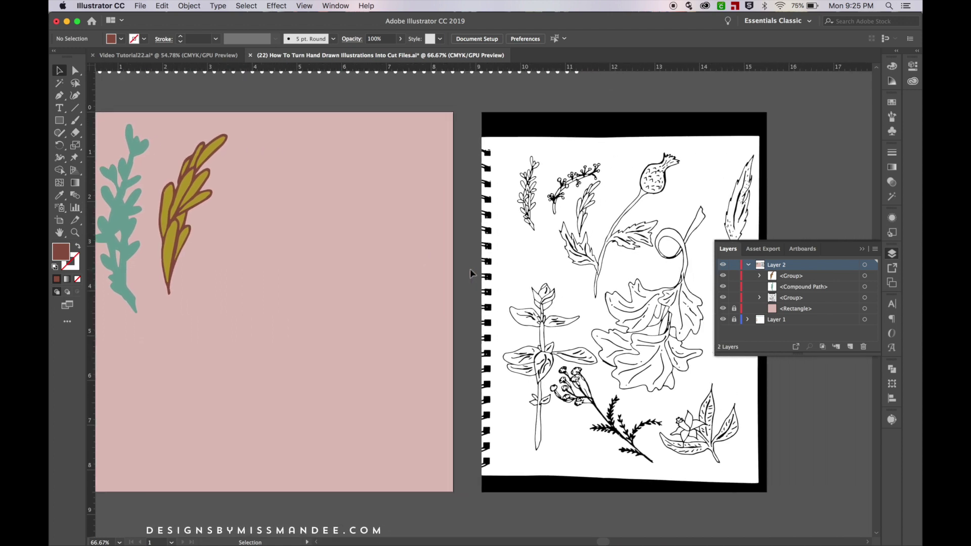
scroll(469, 269, right, 3)
scroll(469, 268, down, 1)
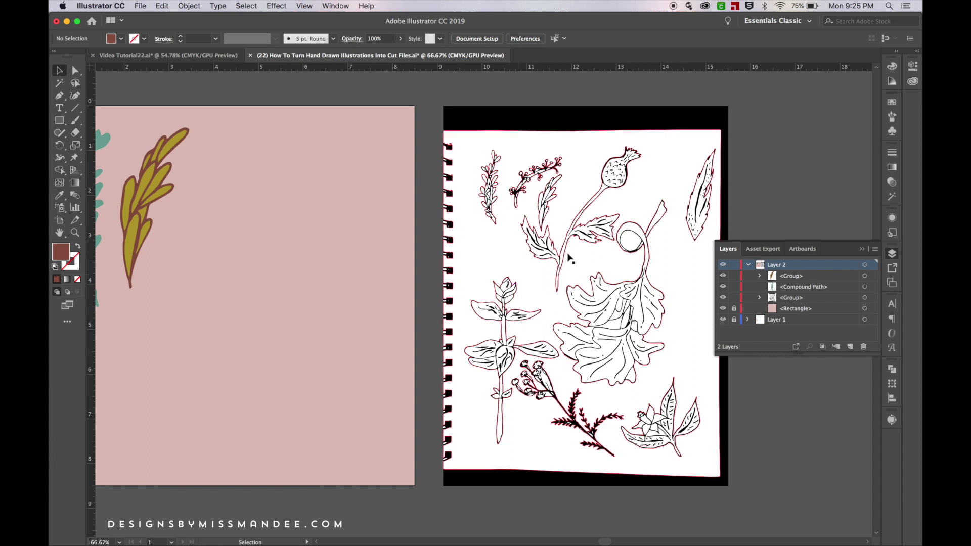
key(q)
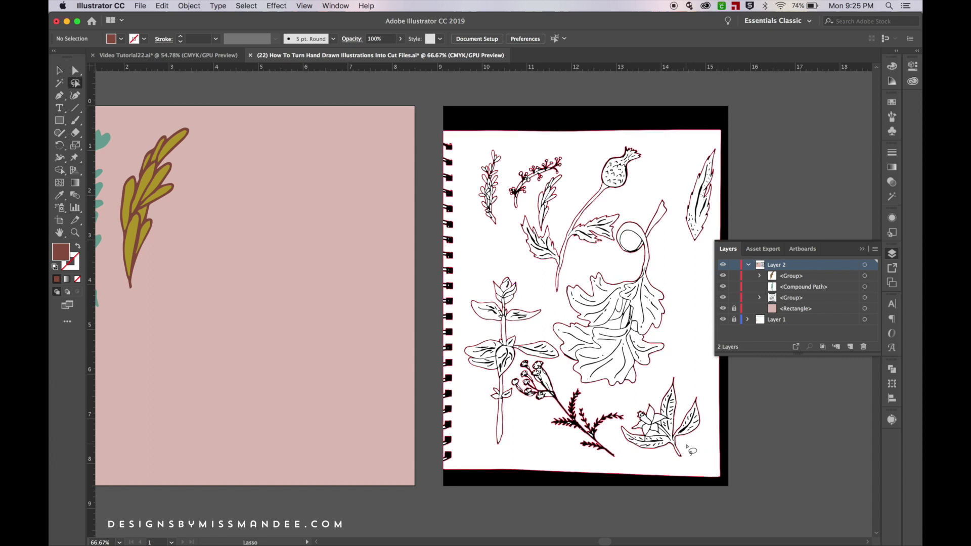
mouse_move(686, 444)
mouse_down()
mouse_move(702, 437)
mouse_move(707, 397)
mouse_move(673, 372)
mouse_move(623, 436)
mouse_move(666, 466)
mouse_move(690, 458)
mouse_move(688, 447)
mouse_up()
scroll(688, 448, left, 10)
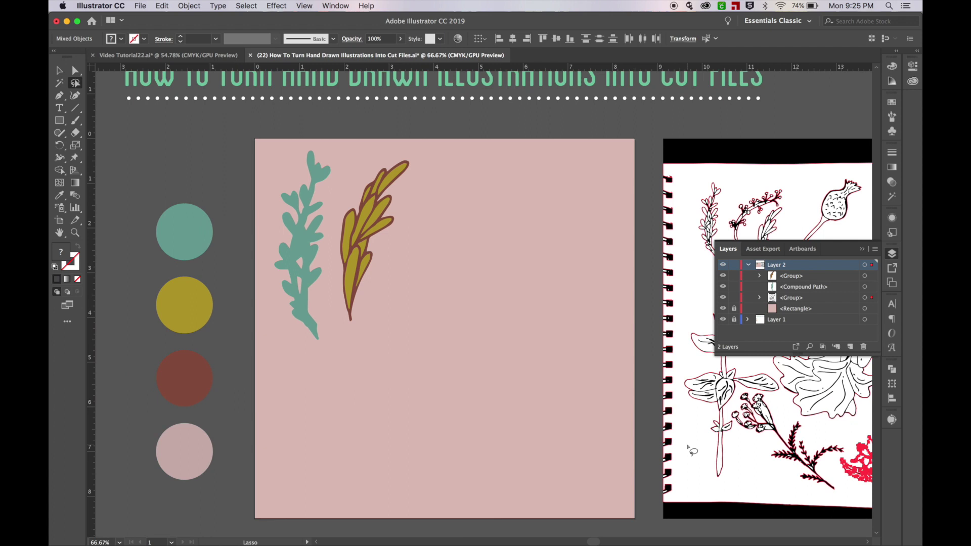
key(cmd+v)
key(v)
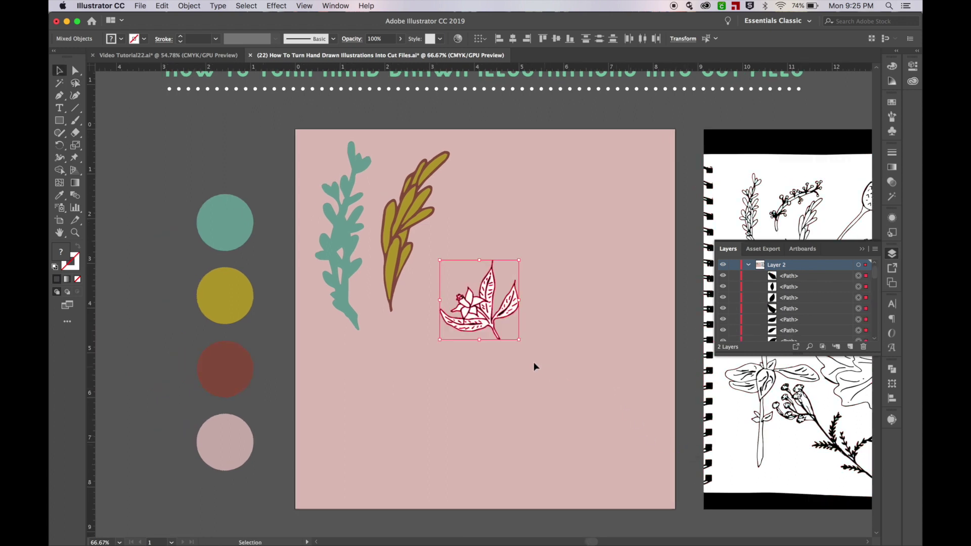
- Enlarge the pasted flower sprig to about 5 in tall on the lower half of the artboard
drag(518, 340, 632, 454)
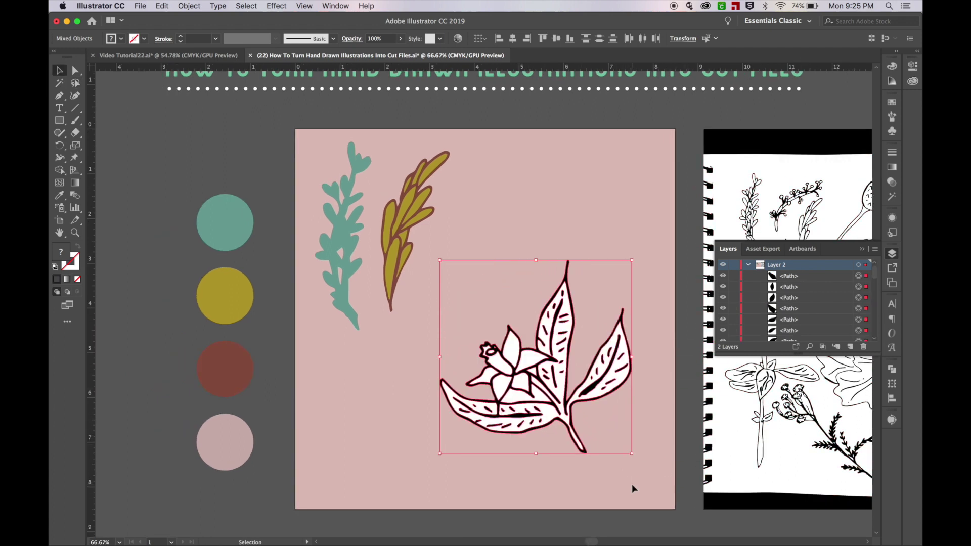
drag(440, 259, 407, 227)
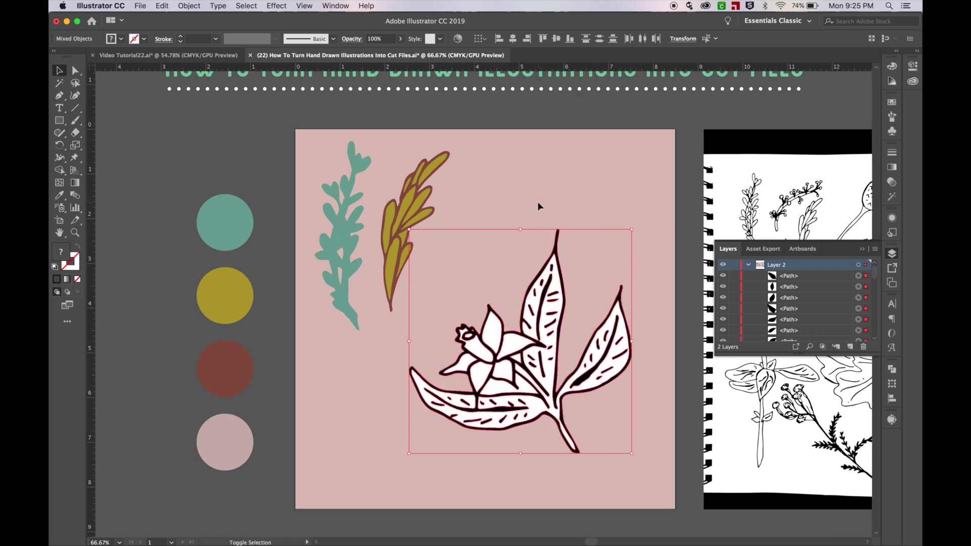
click(539, 206)
- Delete the white background shapes enclosed between the flower and the surrounding leaves
click(499, 386)
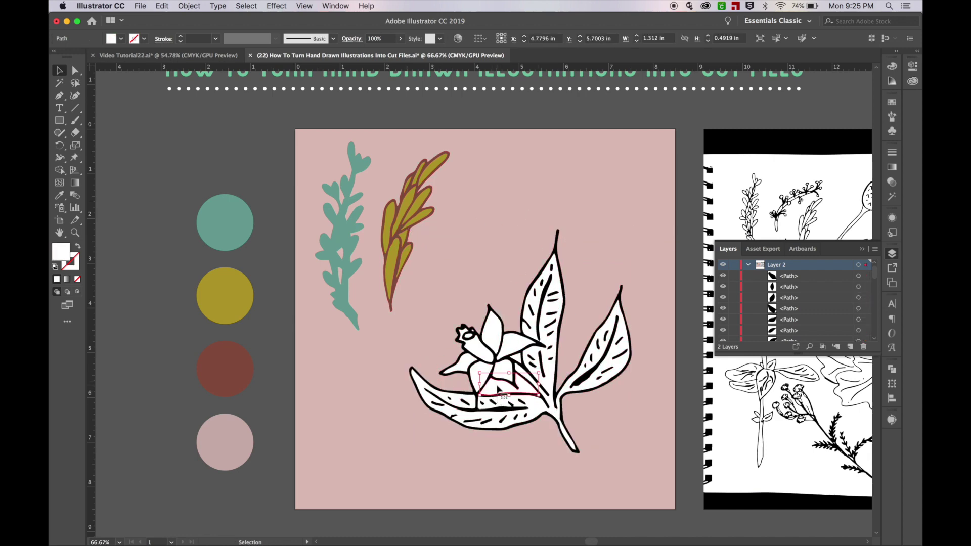
key(super+shift+a)
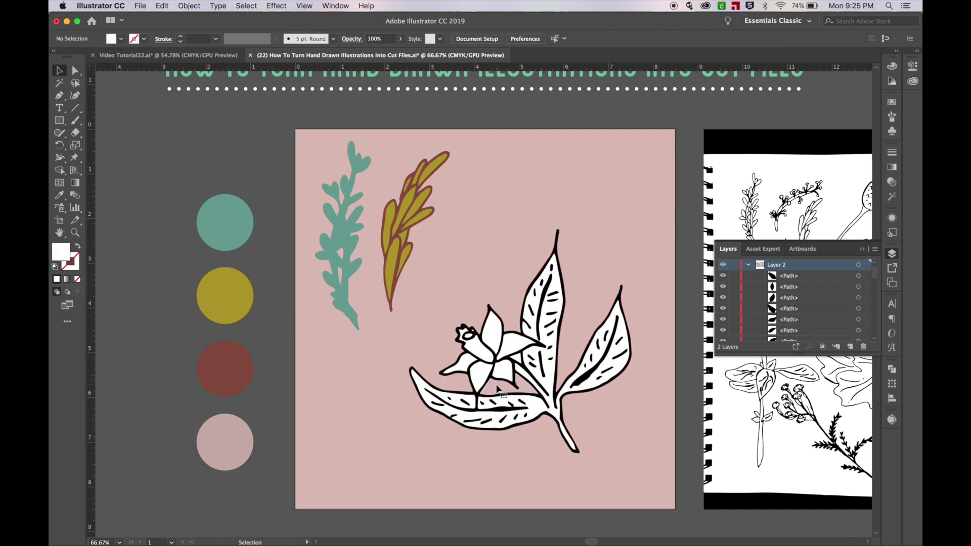
scroll(627, 421, down, 1)
click(509, 347)
key(super+shift+a)
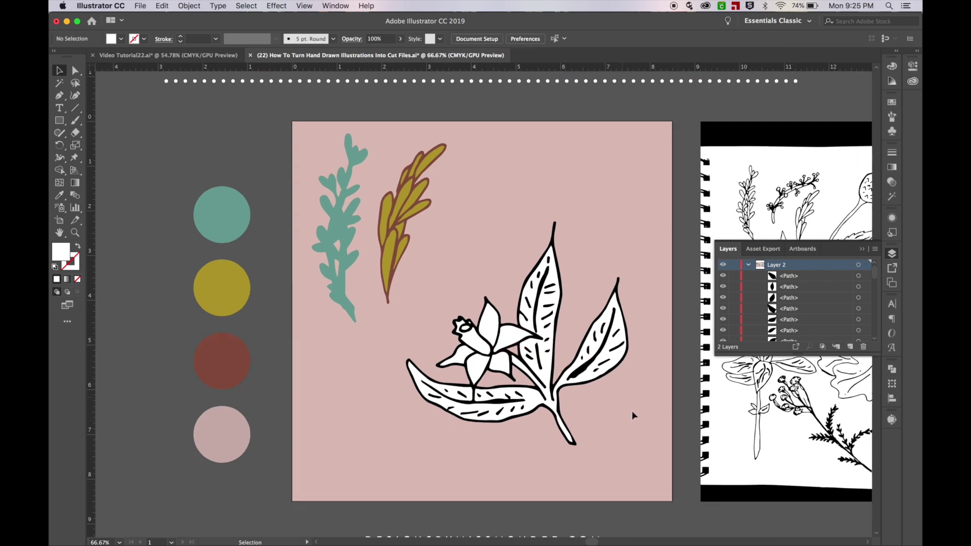
- Examine the flower sprig's petals and leaf vein marks up close and beside the original drawing
key(super+equal)
key(super+equal)
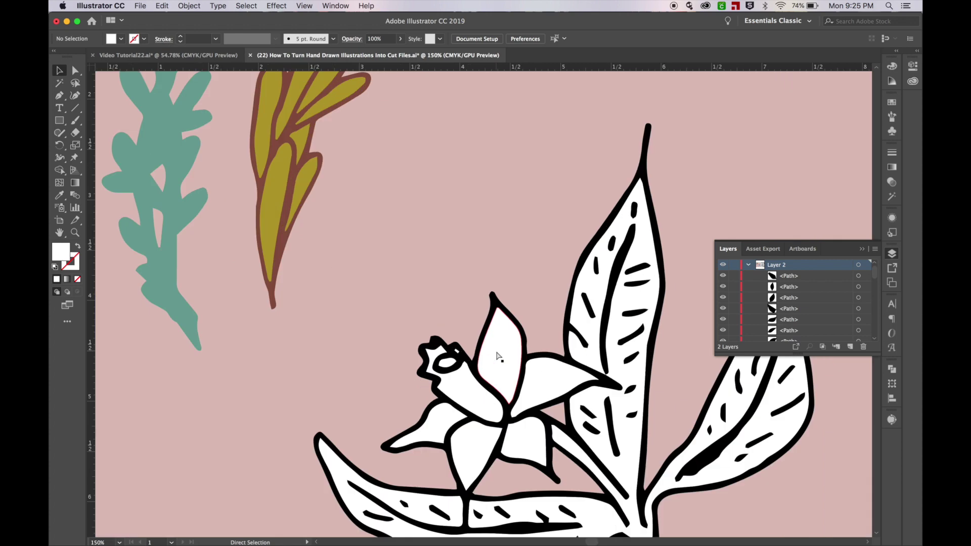
key(super+minus)
key(super+minus)
scroll(506, 349, right, 4)
scroll(506, 349, down, 1)
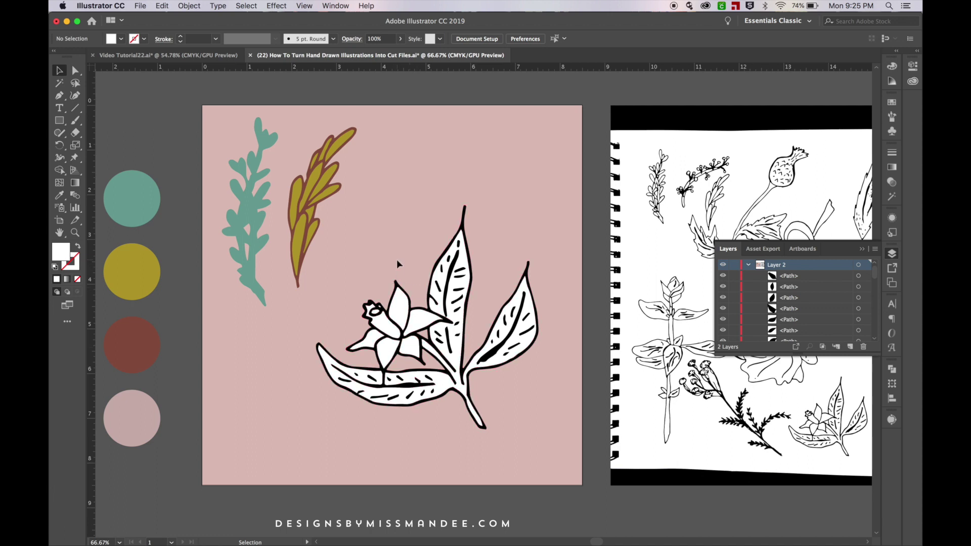
scroll(396, 259, right, 5)
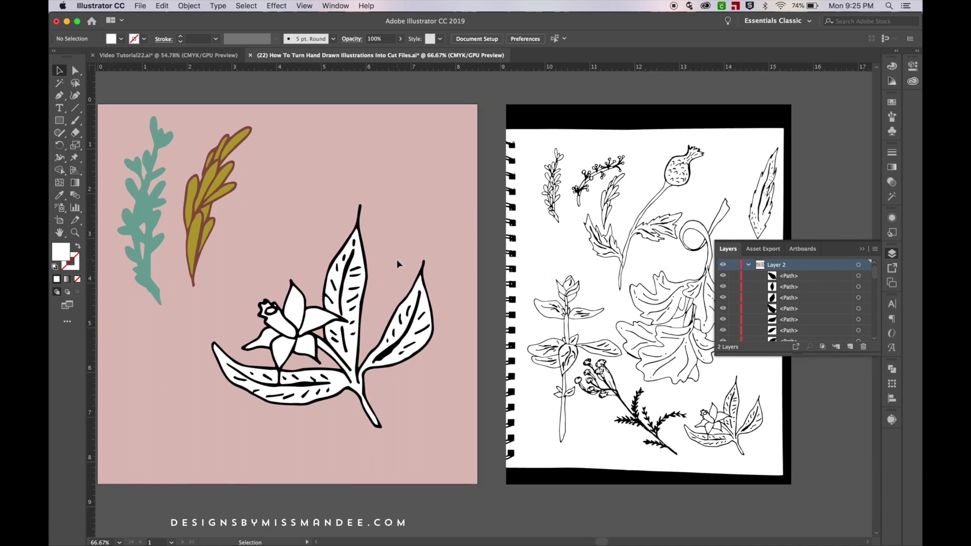
scroll(434, 309, left, 5)
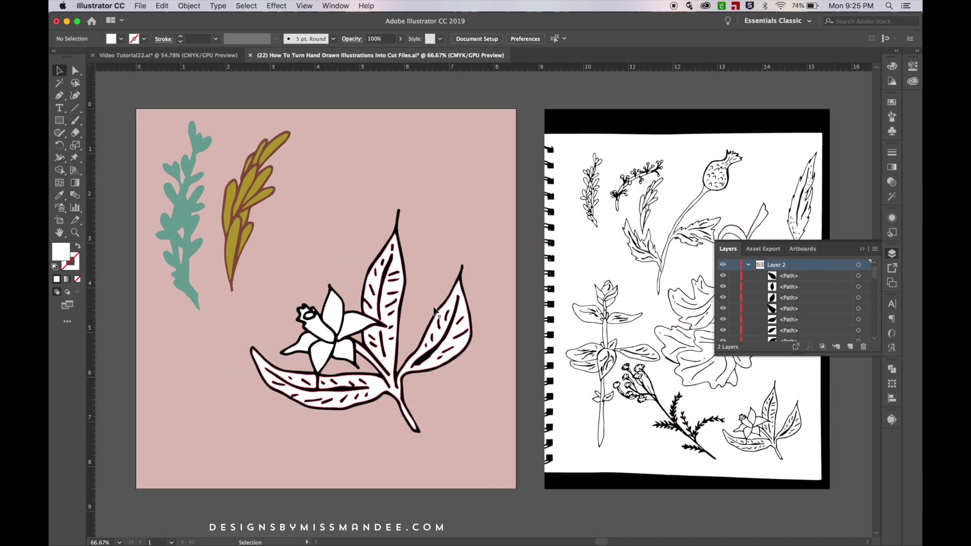
scroll(371, 277, left, 1)
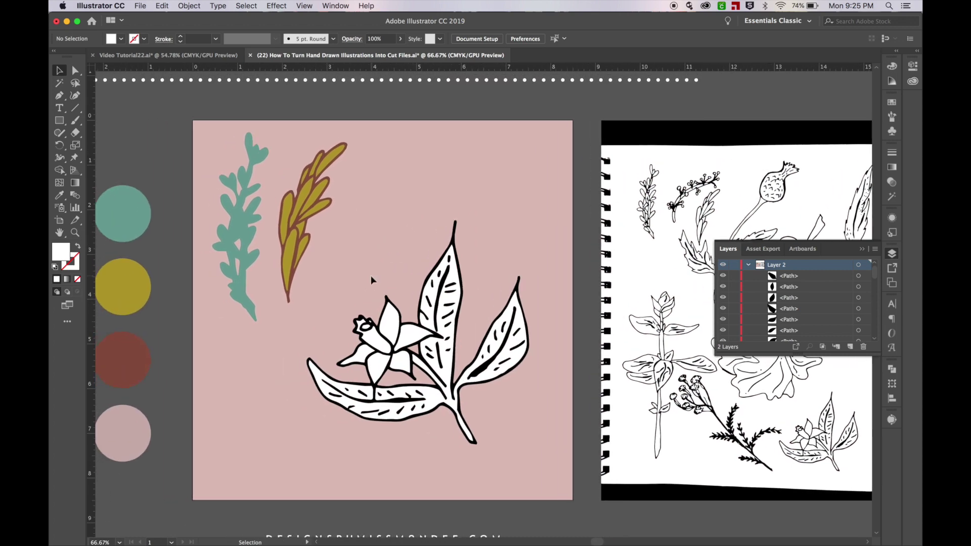
- Delete the small oval at the flower's centre and six vein marks along the lower half of the bottom leaf
key(super+plus)
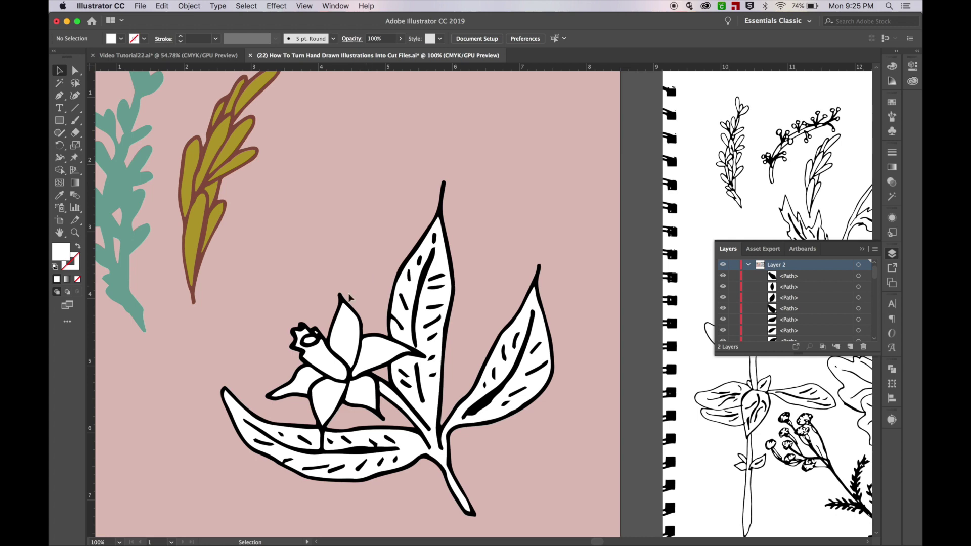
scroll(356, 286, left, 2)
scroll(345, 304, left, 1)
scroll(345, 303, down, 1)
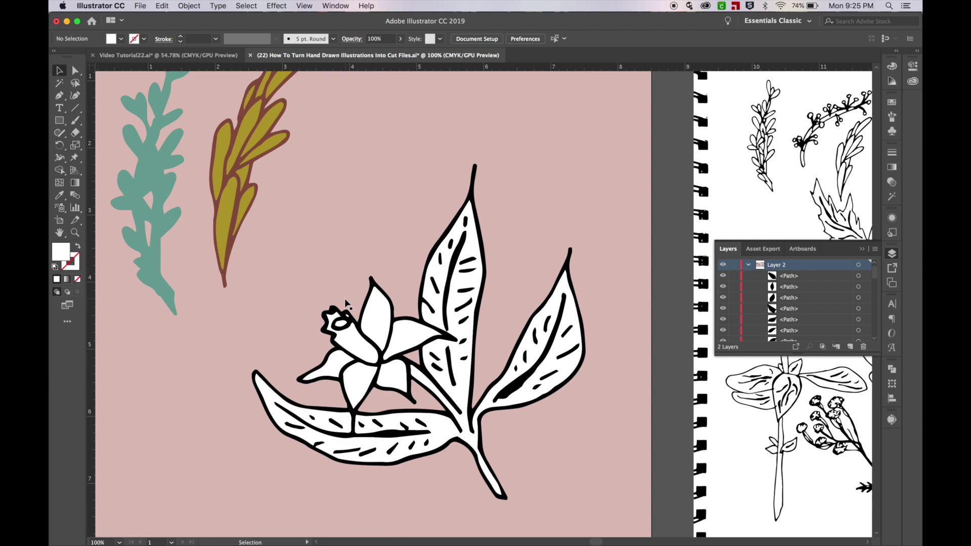
click(341, 324)
key(Delete)
click(427, 443)
key(Delete)
click(411, 446)
key(Delete)
click(393, 448)
key(Delete)
click(368, 451)
key(Delete)
click(349, 452)
key(Delete)
click(295, 425)
key(Delete)
- Delete the four vein marks along the outer half of the flower sprig's right leaf
click(537, 387)
key(Delete)
click(552, 377)
key(Delete)
click(568, 352)
key(Delete)
click(567, 330)
key(Delete)
- Delete six vein marks along the right half of the flower sprig's tall middle leaf
click(465, 359)
key(Delete)
click(463, 343)
key(Delete)
click(464, 321)
key(Delete)
click(464, 307)
key(Delete)
click(466, 291)
key(Delete)
click(466, 270)
key(Delete)
key(super+shift+a)
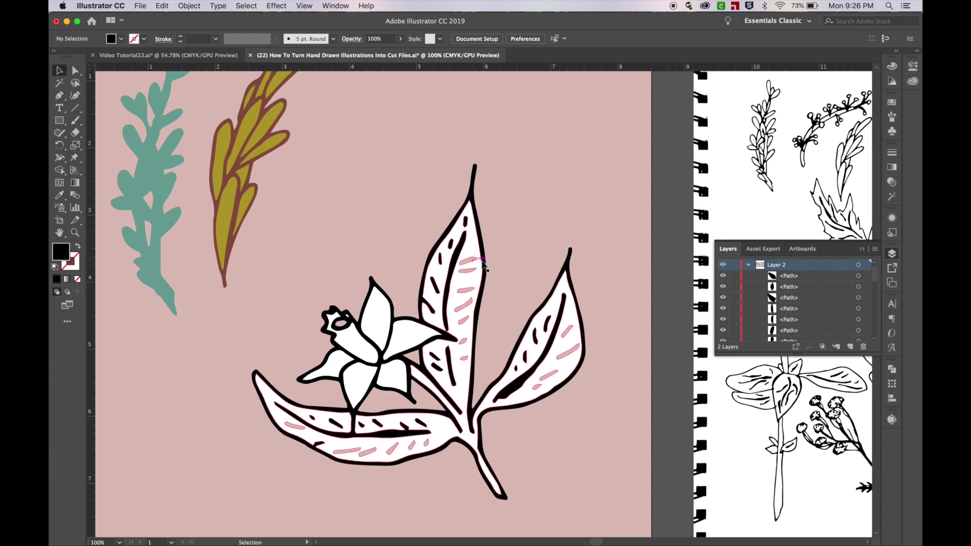
- Unite all the flower sprig's shapes into one solid shape and fill it with the mustard swatch colour
key(super+minus)
key(super+minus)
key(v)
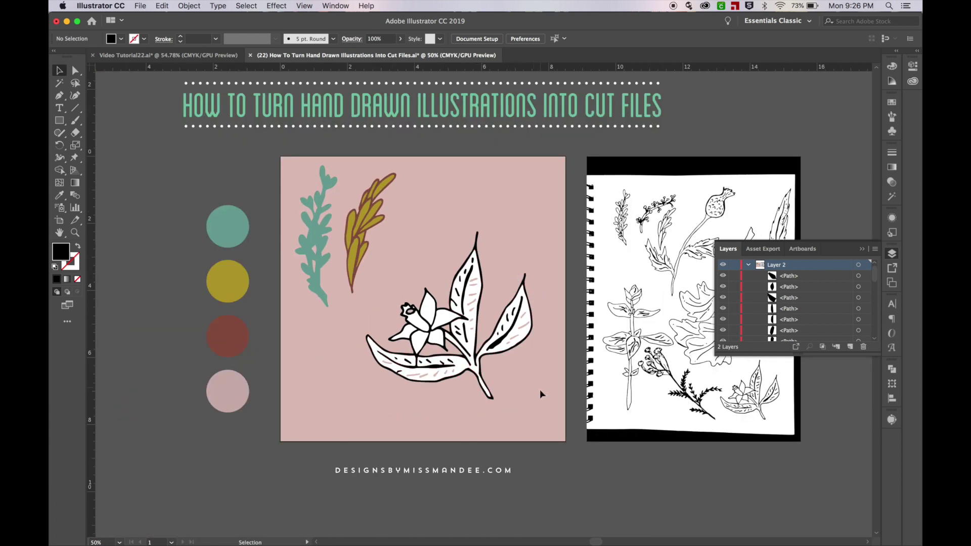
drag(384, 250, 384, 250)
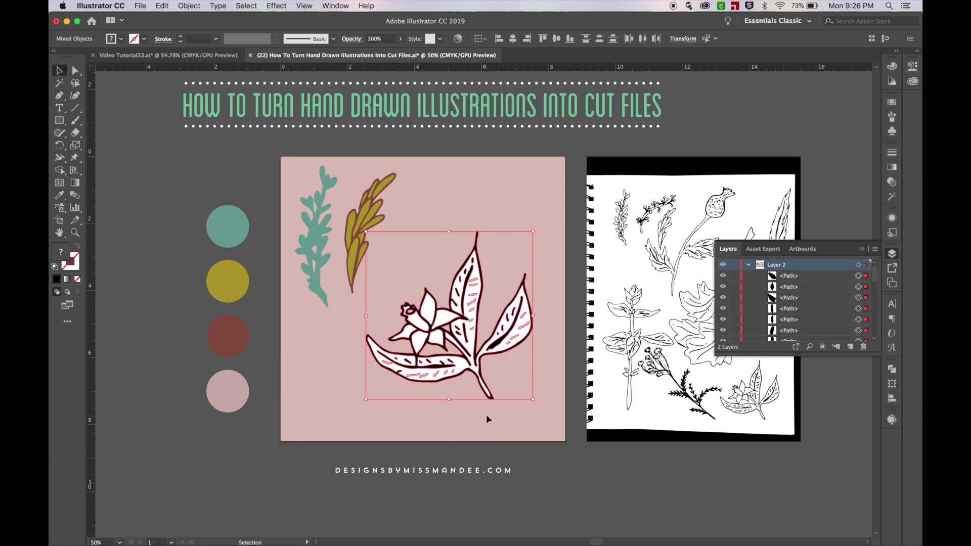
click(892, 368)
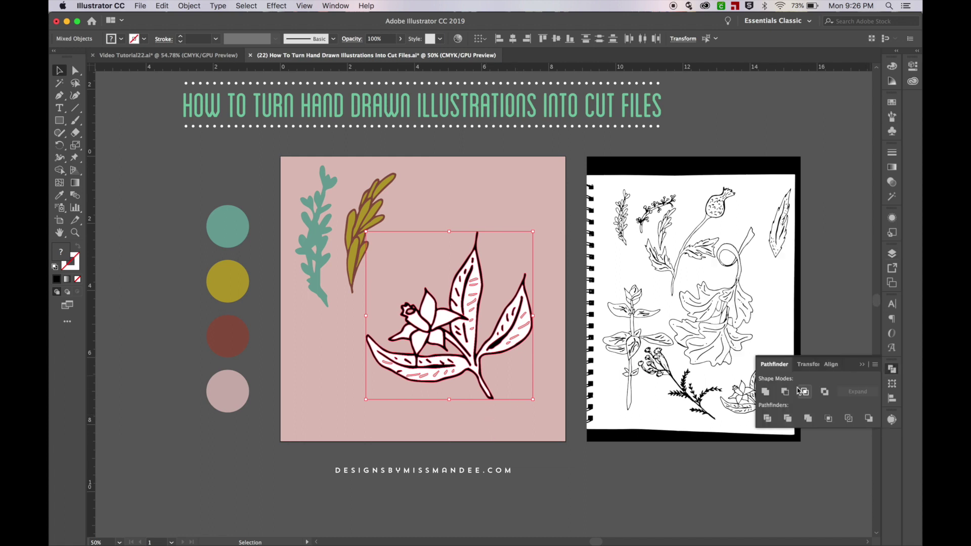
click(767, 393)
key(i)
click(229, 281)
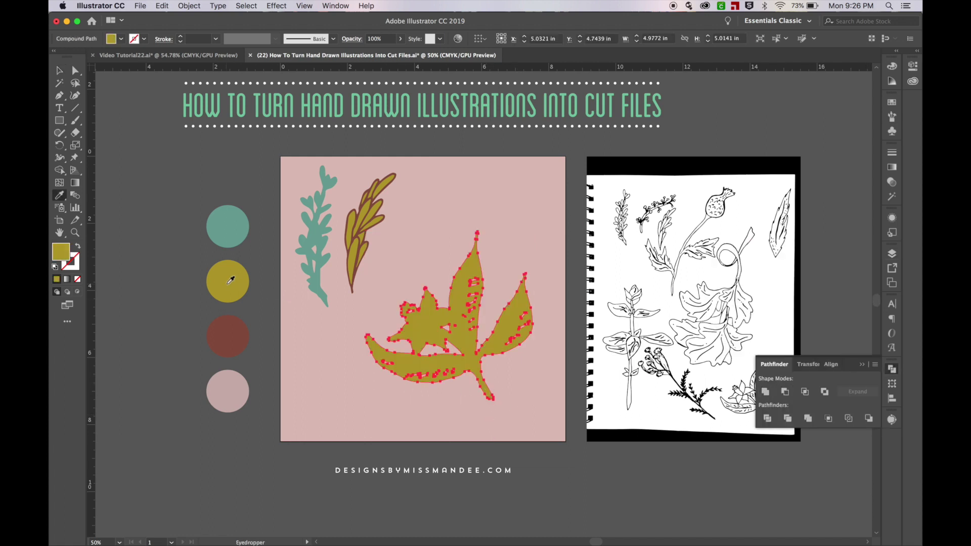
key(v)
click(457, 413)
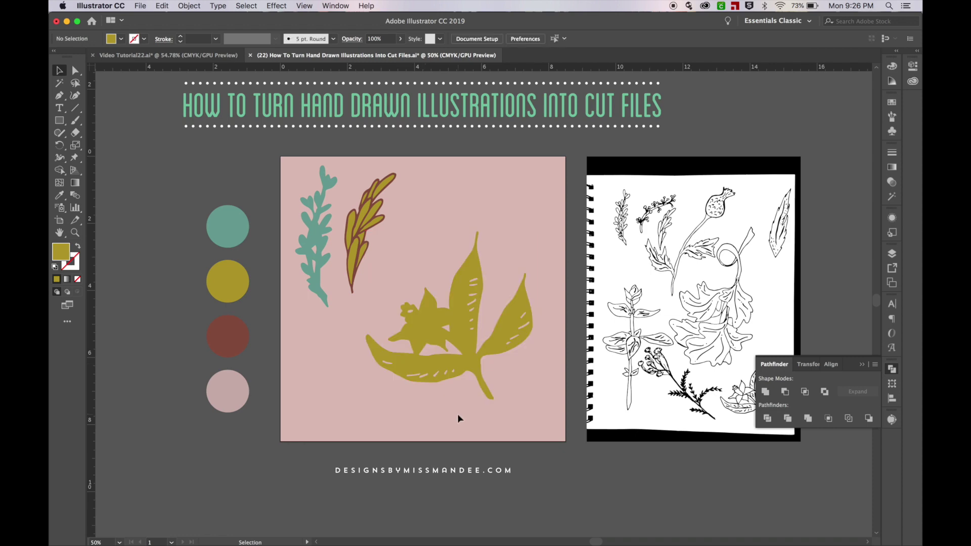
- Examine the united flower sprig up close for stray points left inside its leaves
click(453, 362)
key(super+equal)
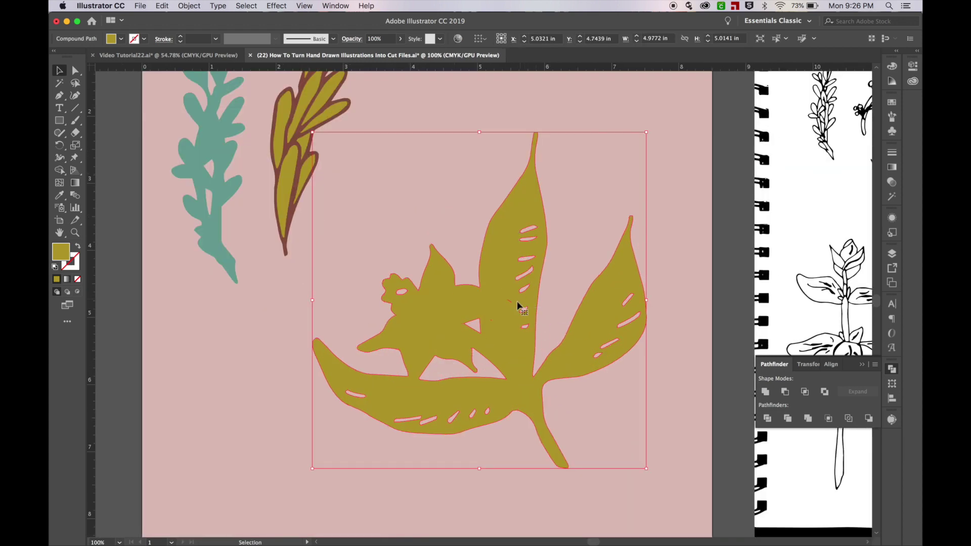
key(a)
key(super+shift+a)
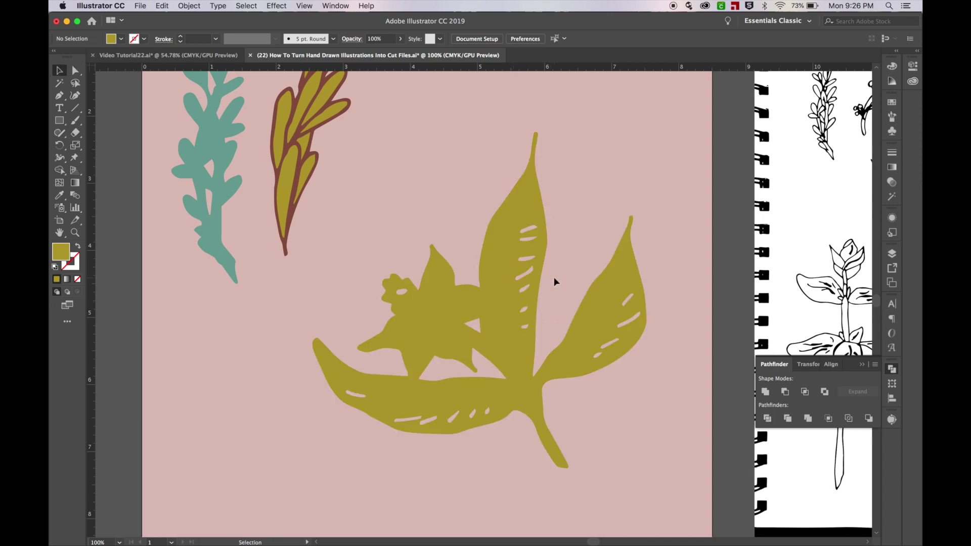
click(511, 298)
key(super+minus)
key(super+minus)
- Scale the mustard flower sprig down and place it near the artboard's upper edge, beside the two-colour leaf spray
key(v)
click(548, 400)
click(486, 314)
drag(480, 387, 479, 308)
drag(470, 268, 456, 201)
click(443, 315)
- Select the complete seed pod branch with both its leaves on the traced sketch page, using a freehand lasso outline
scroll(443, 315, right, 5)
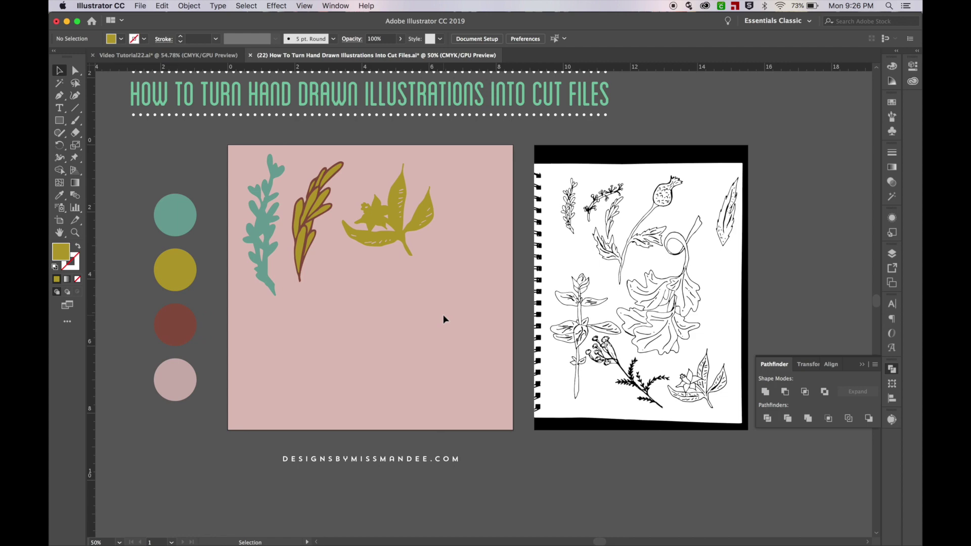
scroll(443, 314, right, 3)
key(q)
key(super+equal)
key(super+equal)
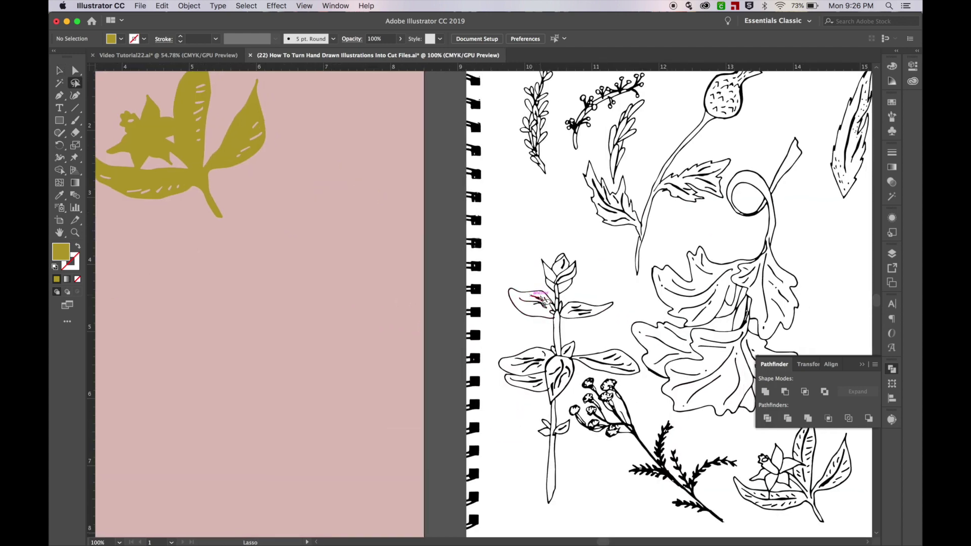
mouse_move(538, 273)
mouse_down()
mouse_move(625, 140)
mouse_move(657, 141)
mouse_move(678, 168)
mouse_move(633, 257)
mouse_up()
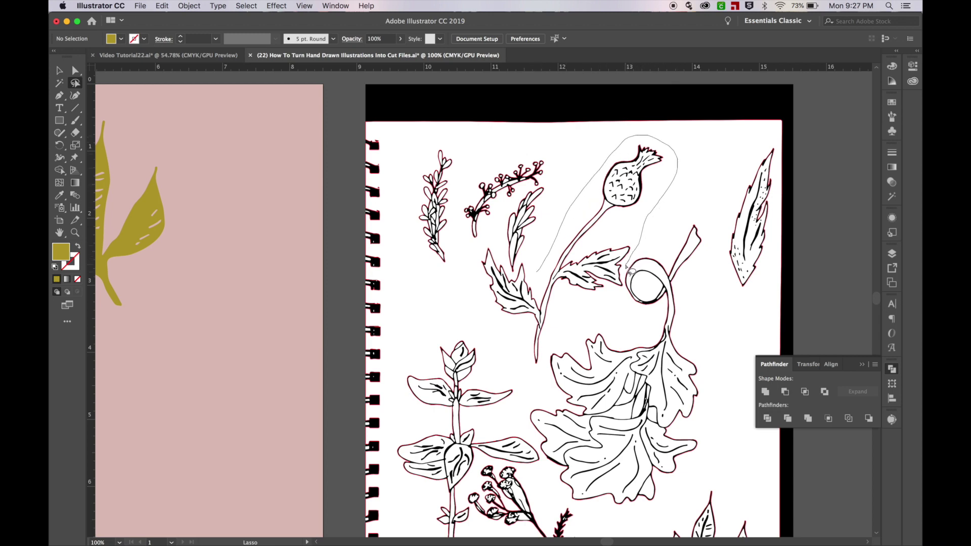
drag(625, 285, 563, 334)
mouse_move(541, 373)
mouse_down()
mouse_move(521, 364)
mouse_move(481, 302)
mouse_move(475, 262)
mouse_up()
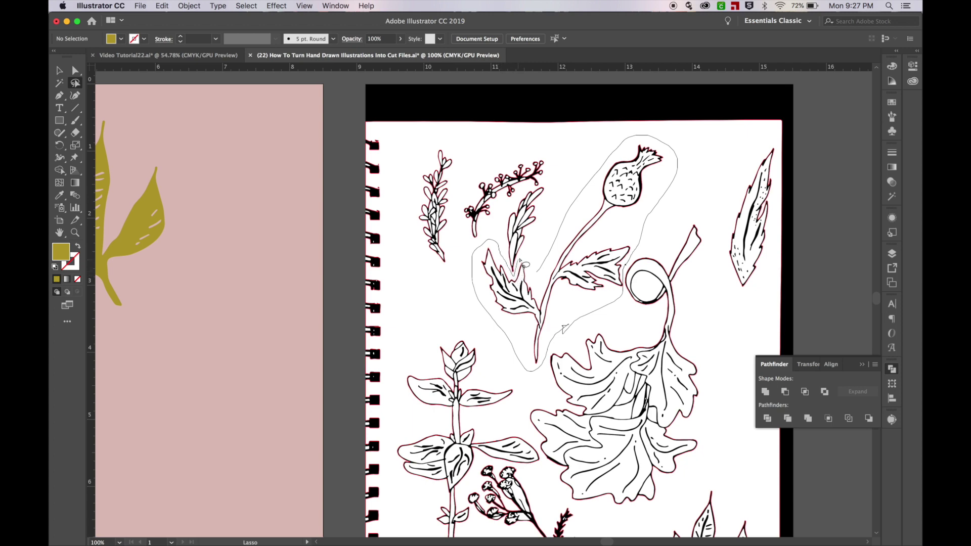
drag(549, 289, 549, 288)
key(super)
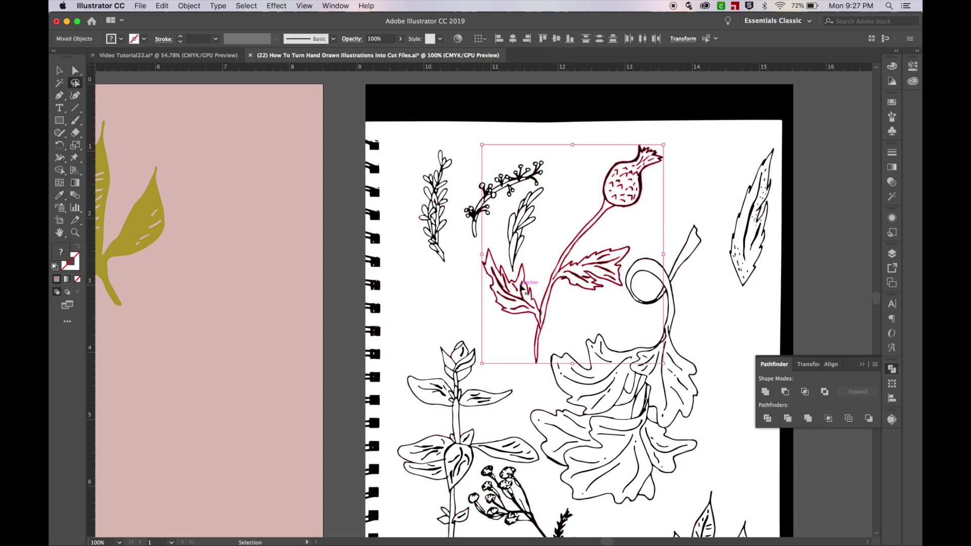
- Copy the seed pod branch onto the pink artboard, enlarge it to about 5.2 × 6.3 in and position it below the flower sprig
key(super+minus)
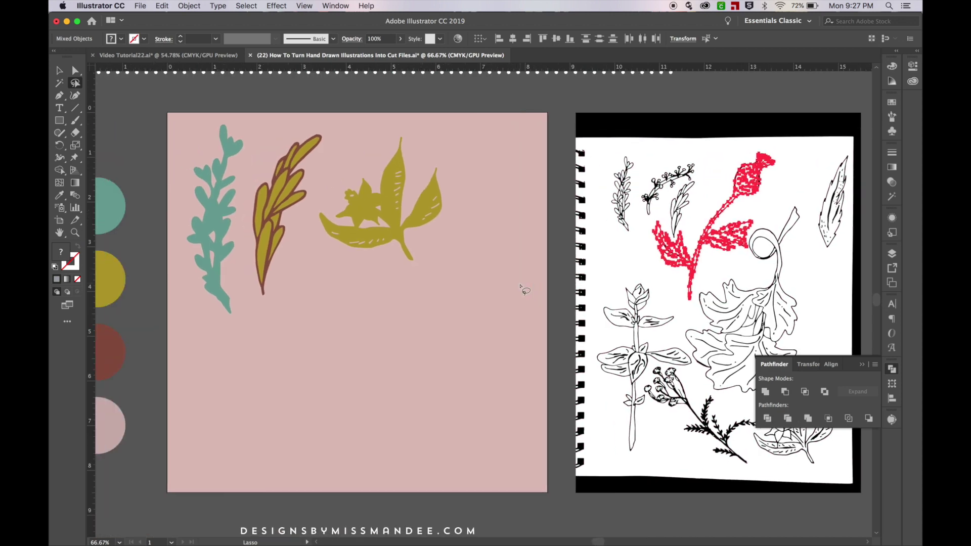
key(super+c)
key(super+v)
key(v)
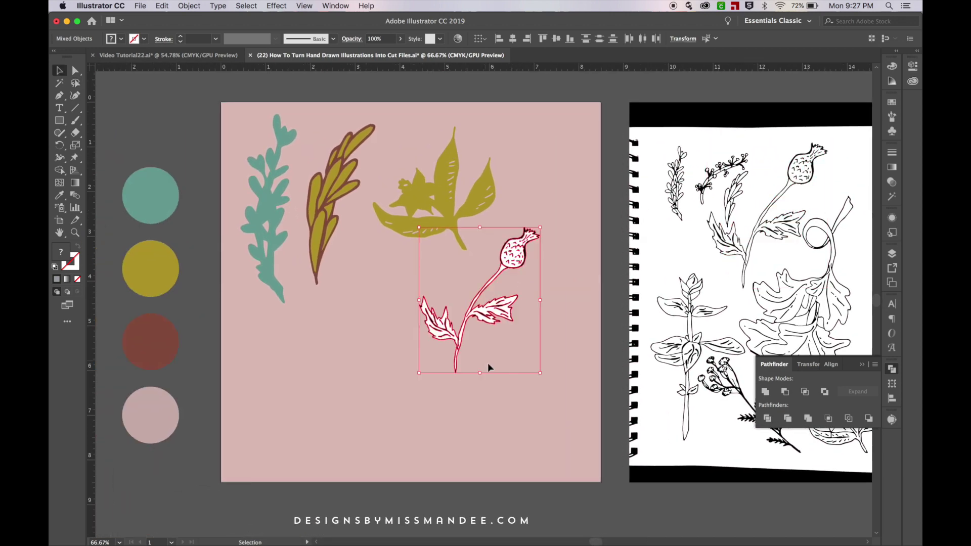
drag(480, 373, 480, 465)
drag(478, 341, 472, 314)
drag(466, 419, 468, 462)
click(504, 408)
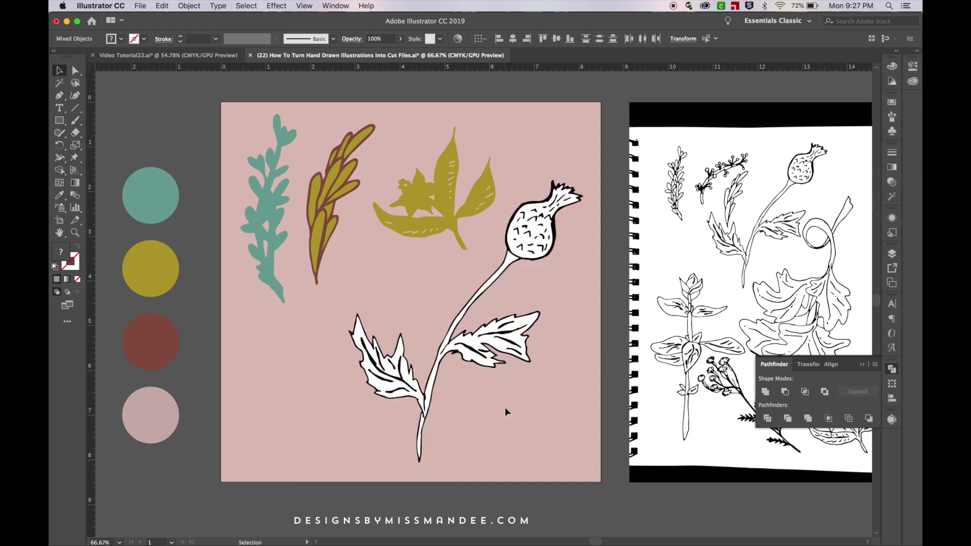
- Examine the seed pod branch's left leaf to see which shapes make up its veins and white interior
scroll(505, 408, up, 2)
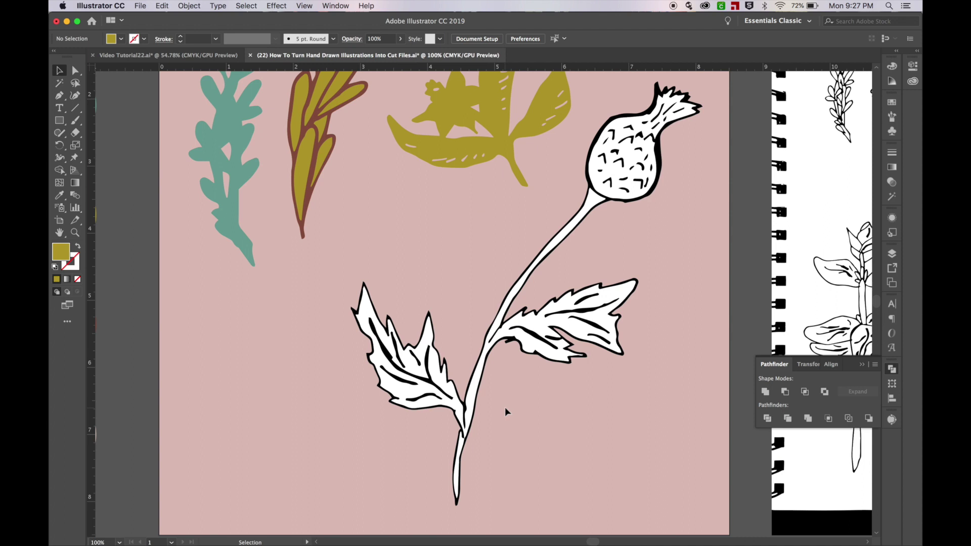
click(433, 383)
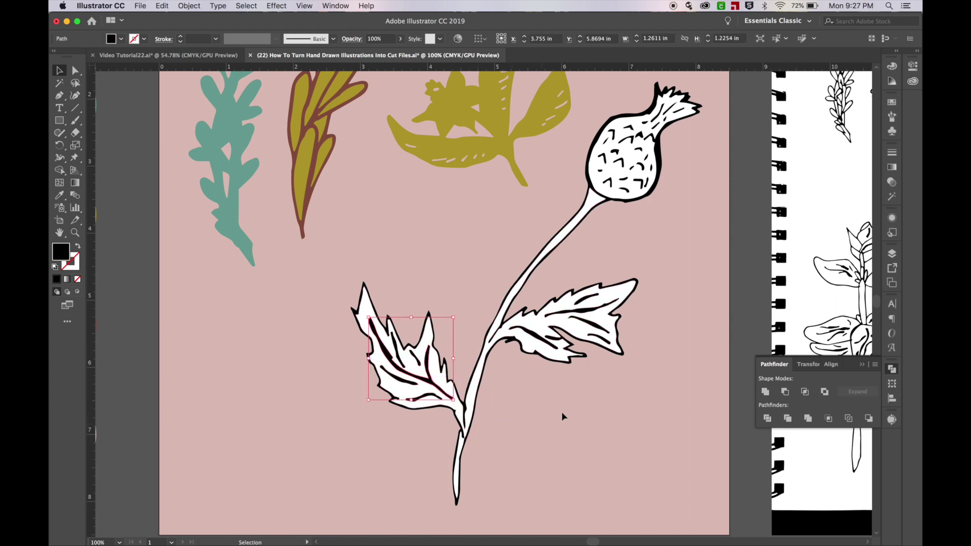
scroll(566, 410, right, 3)
scroll(567, 410, up, 2)
click(599, 254)
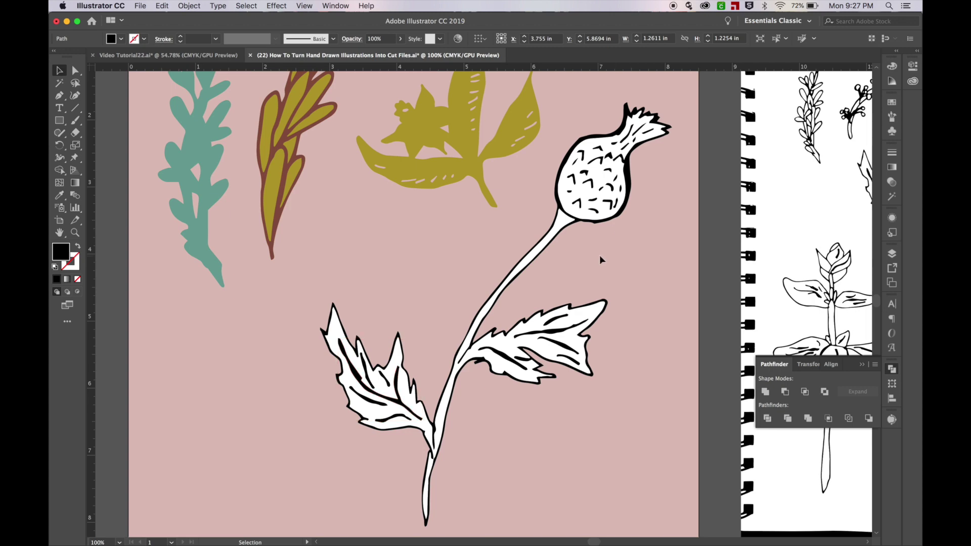
scroll(600, 255, right, 2)
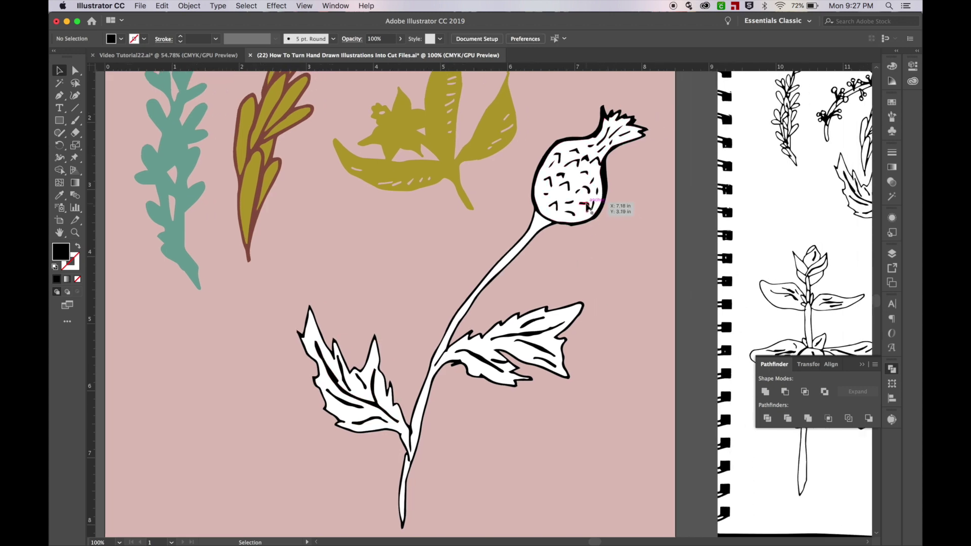
click(344, 376)
key(super+shift+a)
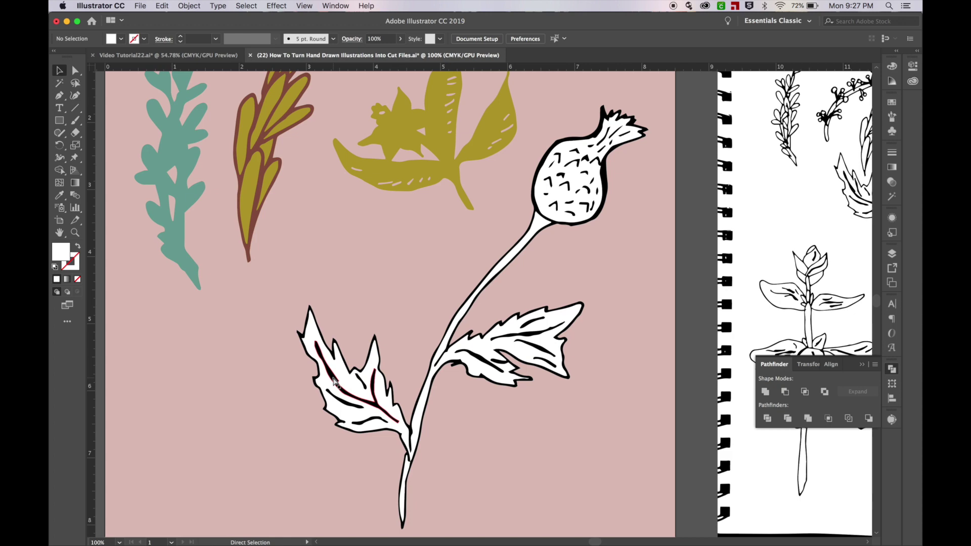
- Delete the black branching main vein of the seed pod branch's left leaf and the white shape directly beneath it
click(334, 382)
key(super+equal)
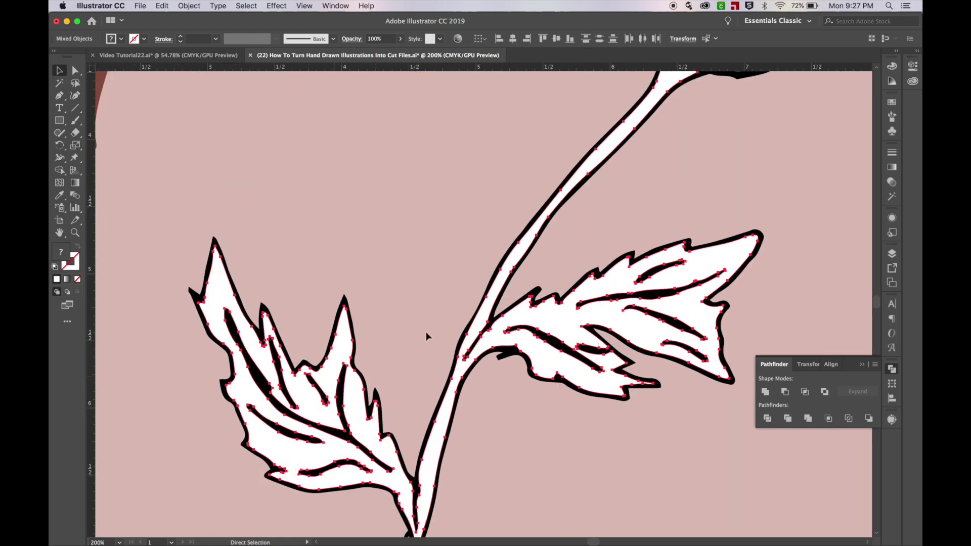
click(443, 324)
scroll(443, 323, down, 4)
scroll(443, 324, left, 5)
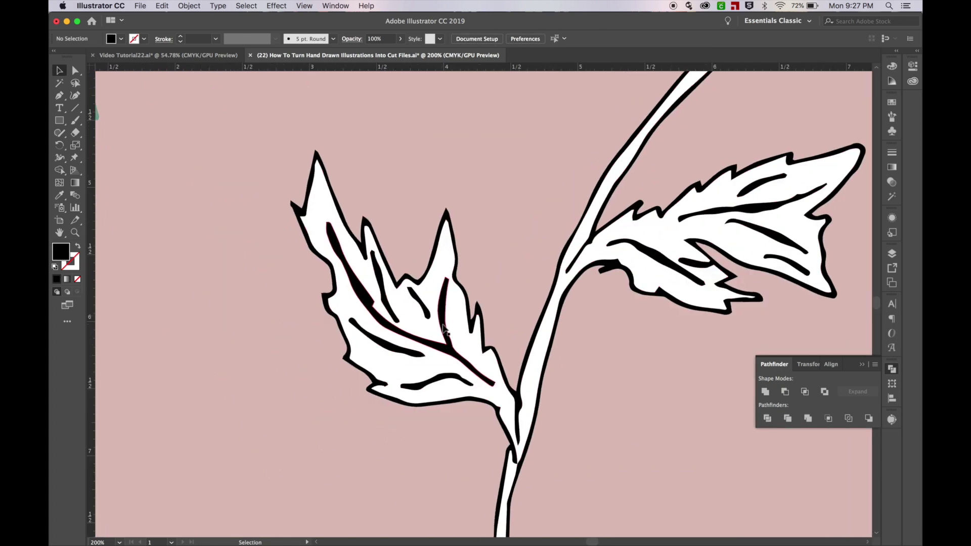
click(448, 352)
key(Delete)
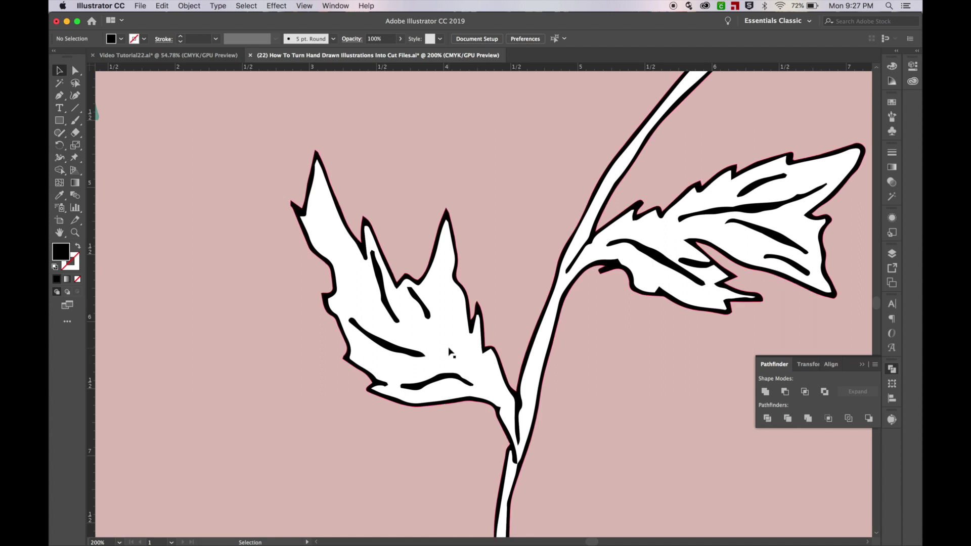
click(448, 349)
key(Delete)
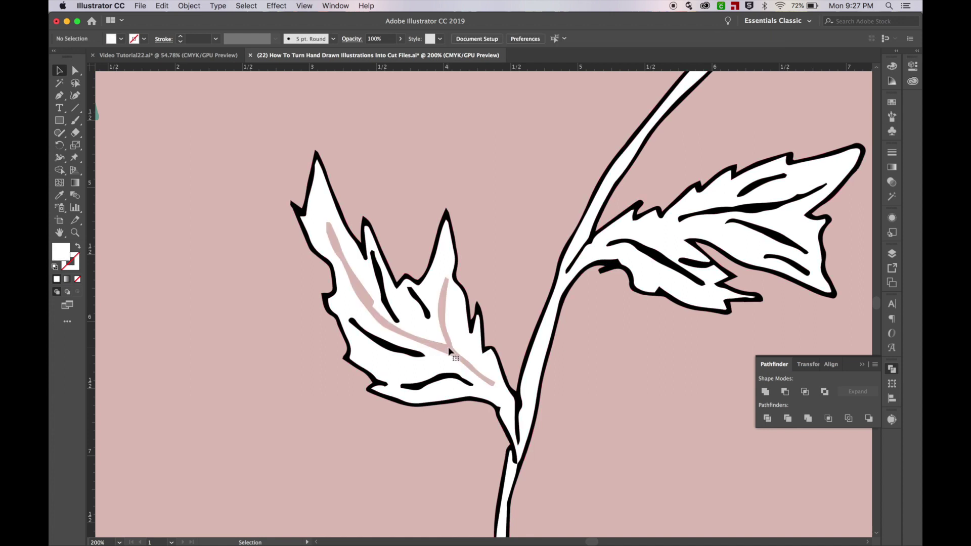
- Delete the four remaining vein marks on the seed pod branch's left leaf
click(428, 314)
key(Delete)
click(392, 311)
key(Delete)
click(393, 351)
key(Delete)
click(425, 386)
key(Delete)
- Delete five vein marks on the seed pod branch's right leaf, leaving the short mark beside the notch
scroll(555, 344, right, 5)
scroll(555, 344, up, 2)
click(573, 290)
key(Delete)
click(668, 260)
key(Delete)
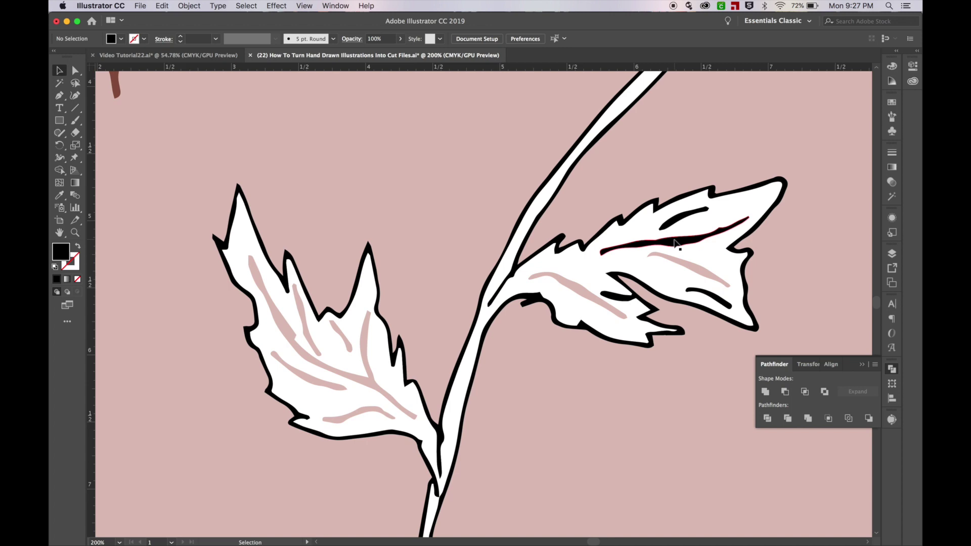
click(675, 244)
key(Delete)
click(683, 216)
key(Delete)
click(708, 298)
key(Delete)
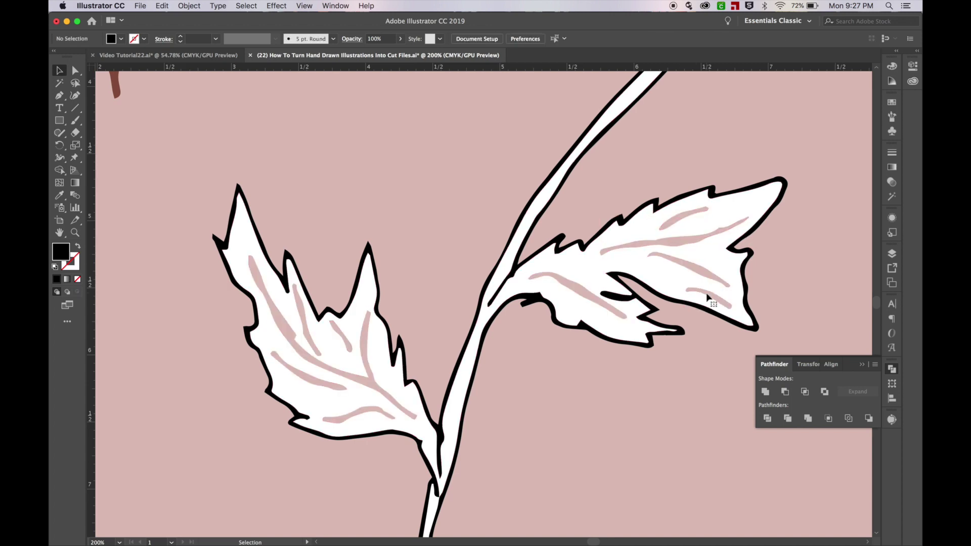
- Delete four texture marks along the lower edge of the seed pod's body
scroll(708, 298, up, 5)
scroll(708, 298, right, 3)
click(626, 242)
key(Delete)
click(588, 230)
key(Delete)
click(618, 223)
key(Delete)
click(660, 235)
key(Delete)
- Delete four texture marks on the right half of the seed pod's body, above the lowest marks
click(655, 198)
key(Delete)
click(635, 201)
key(Delete)
click(667, 177)
key(Delete)
click(650, 164)
key(Delete)
- Delete three streak marks in the seed pod's flared crown
scroll(670, 174, up, 2)
scroll(670, 175, right, 1)
click(655, 145)
key(Delete)
click(677, 127)
key(Delete)
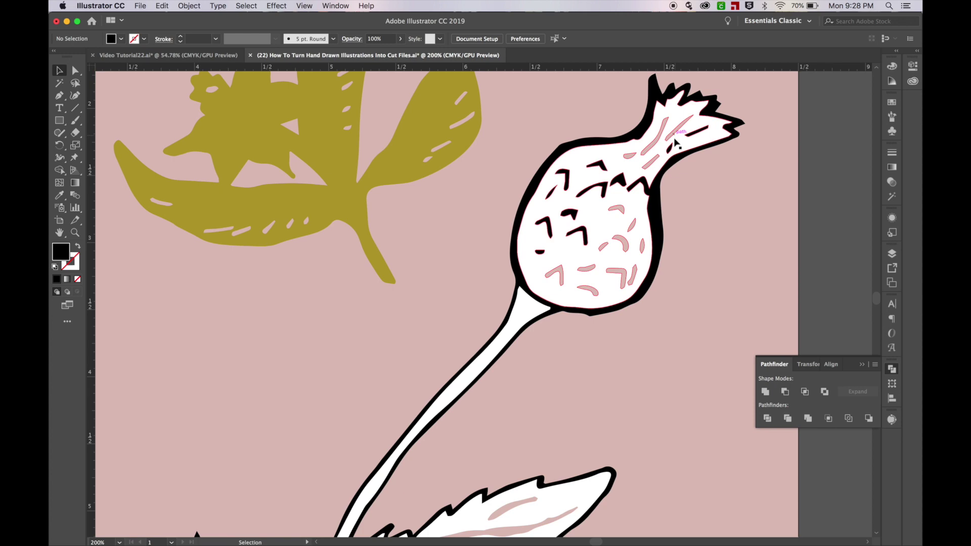
click(678, 137)
key(Delete)
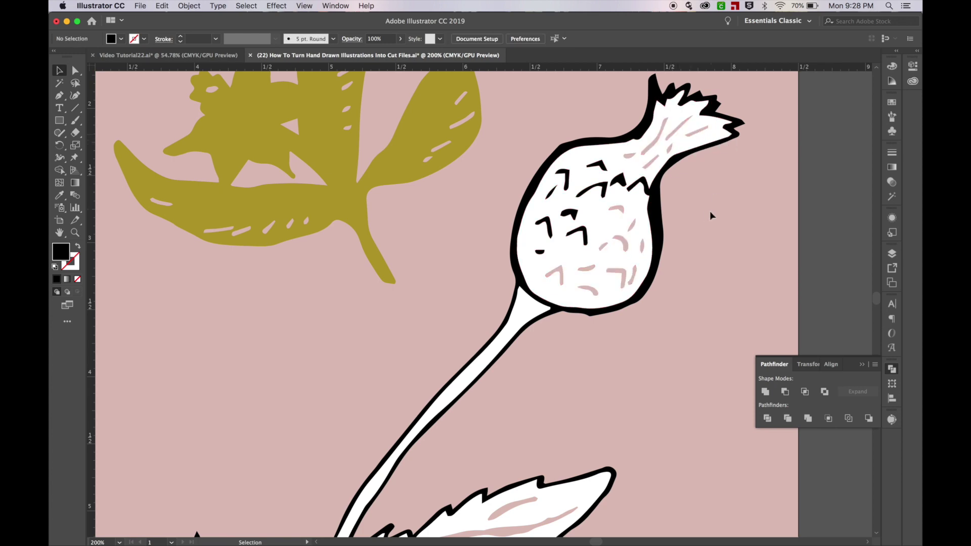
- Unite all the seed pod branch's shapes into one solid shape and fill it with the reddish-brown swatch colour
key(super+minus)
key(super+minus)
key(super+minus)
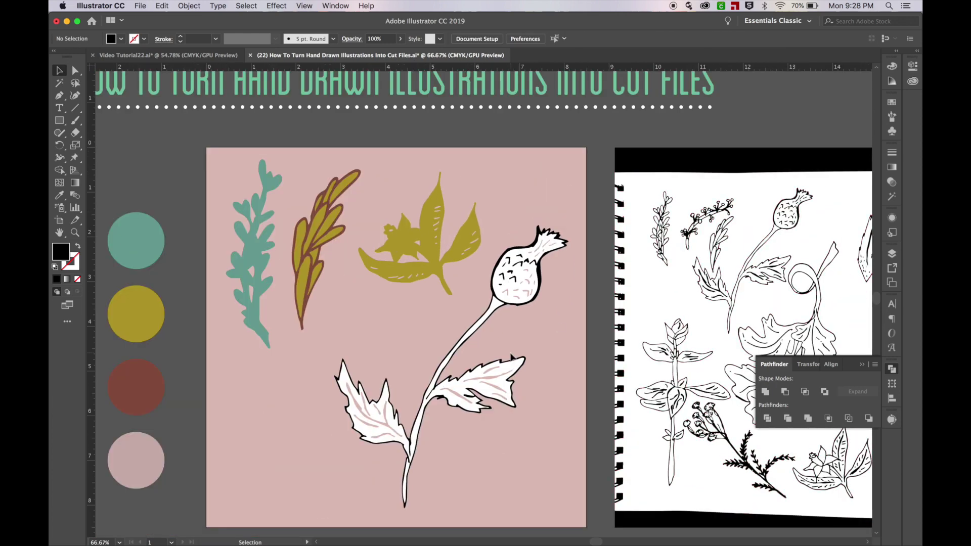
scroll(511, 356, down, 2)
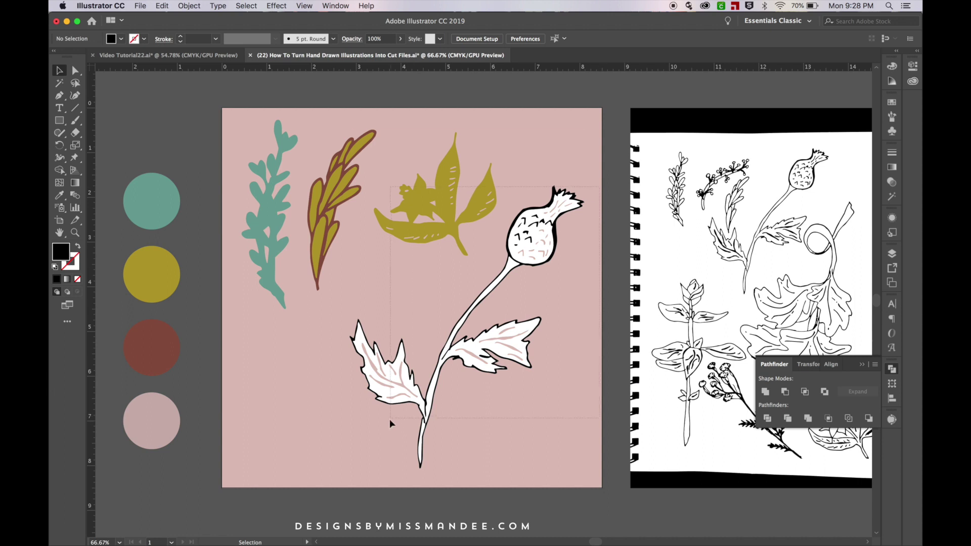
drag(390, 419, 390, 421)
shift+click(448, 242)
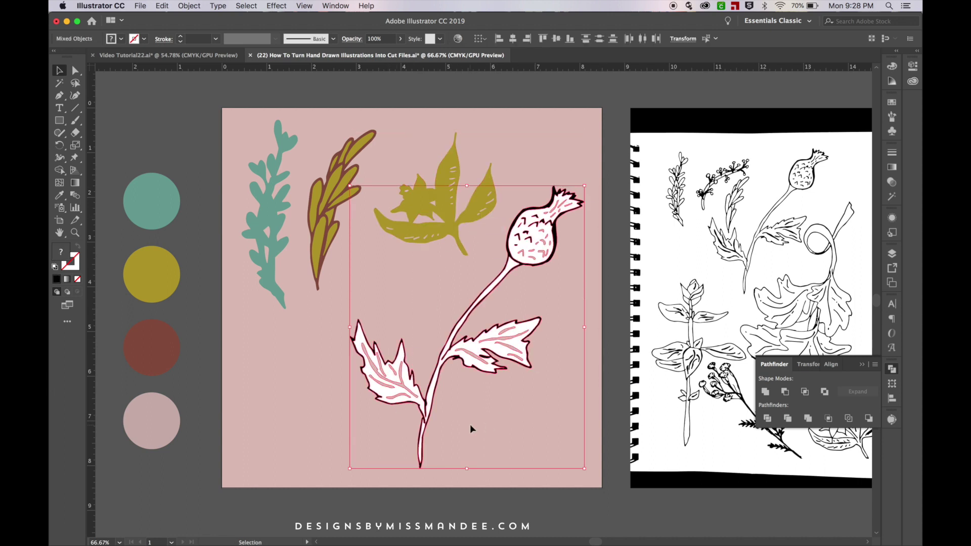
click(765, 394)
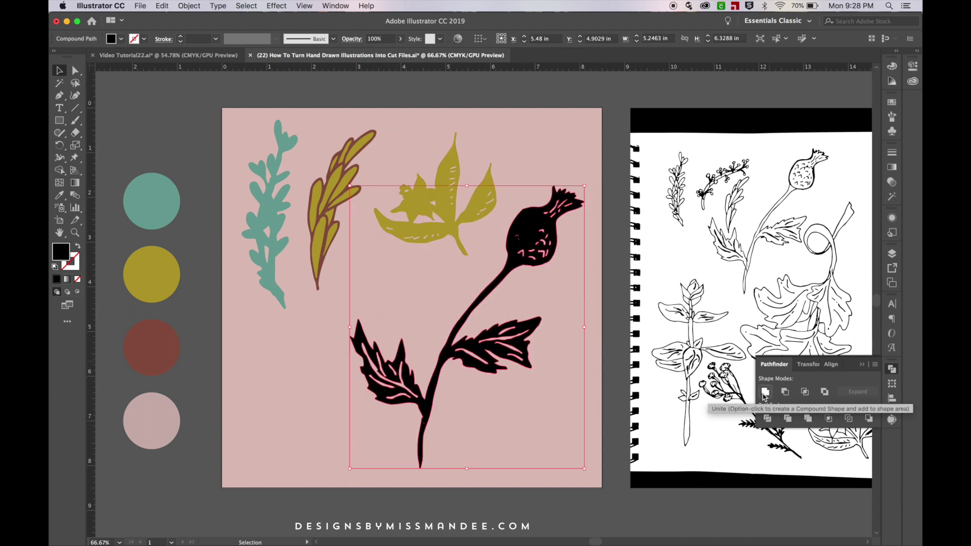
key(i)
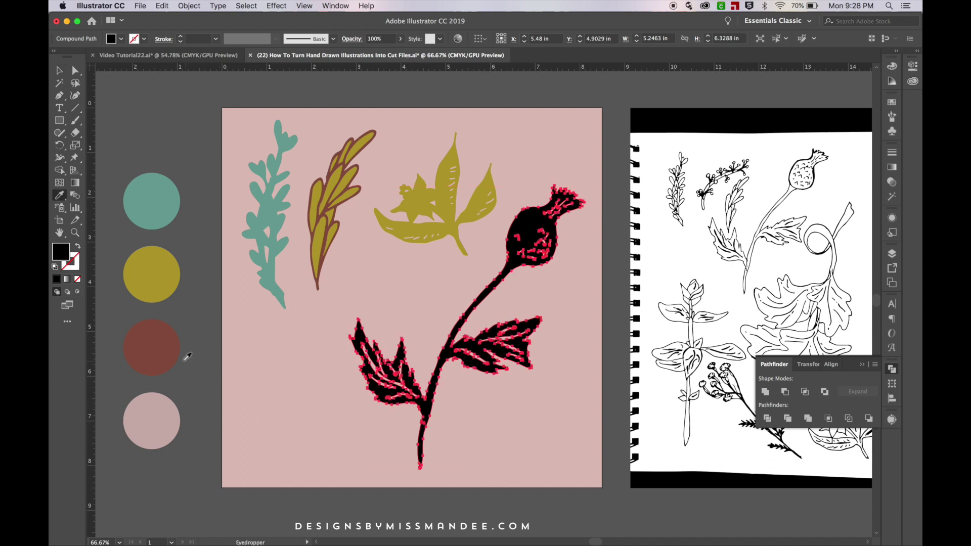
click(169, 340)
- Show the seed pod branch's anchor points and examine its leaves and lower stem for stray specks
key(a)
click(563, 256)
click(518, 235)
click(567, 278)
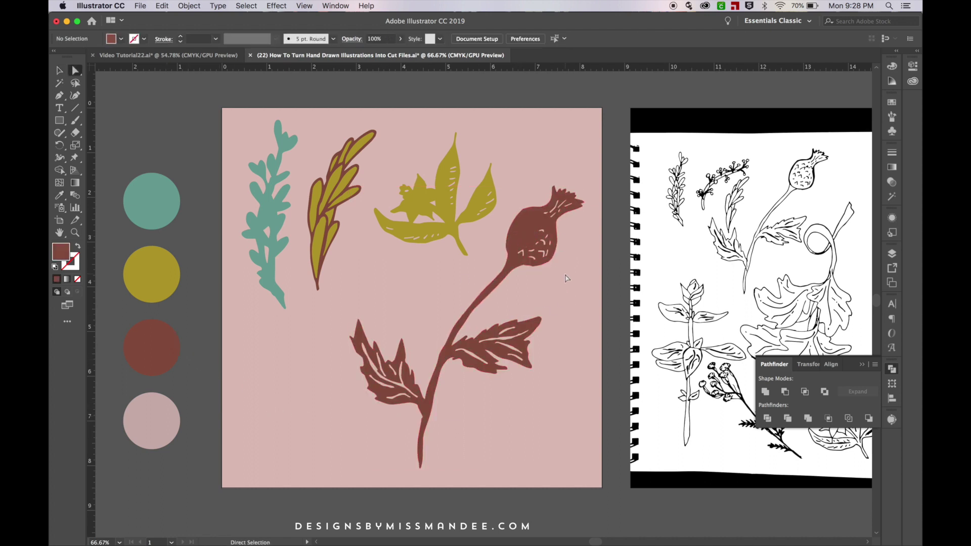
click(525, 237)
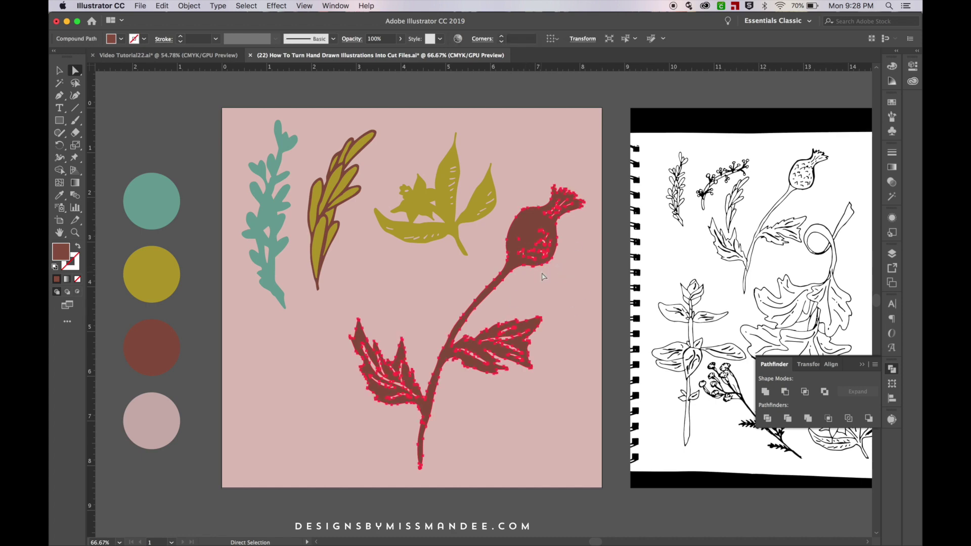
key(super+equal)
key(super+equal)
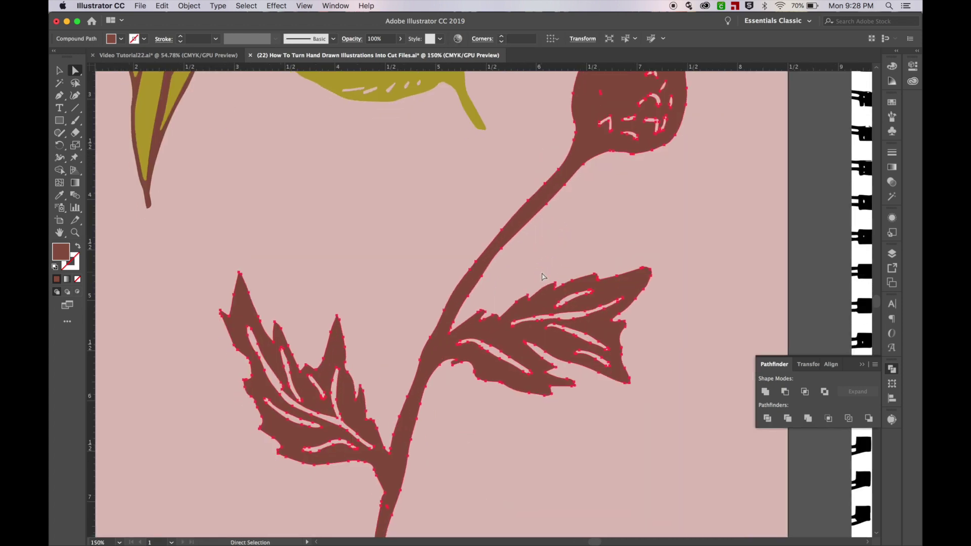
scroll(542, 277, down, 5)
scroll(542, 277, left, 2)
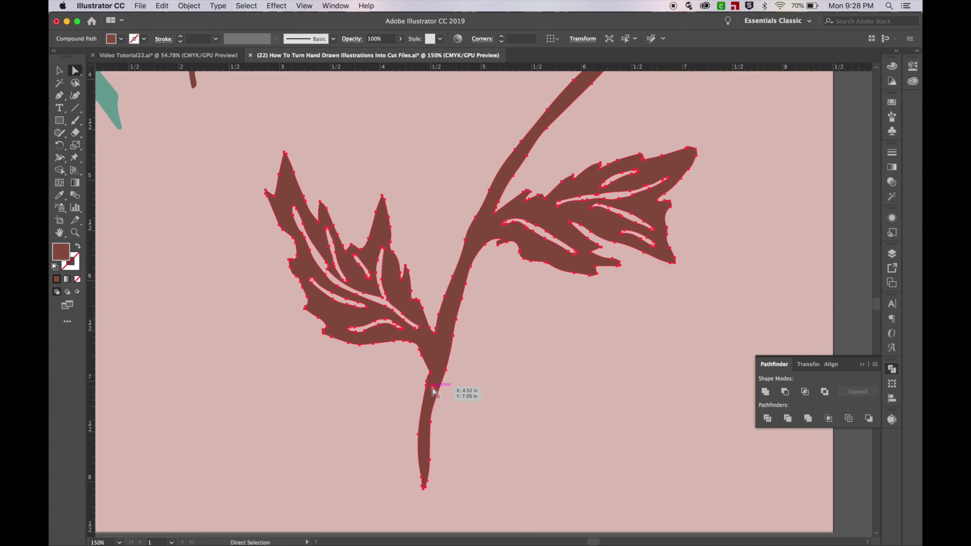
click(451, 383)
click(443, 361)
- Delete the tiny stray speck in the left half of the seed pod's body and deselect the branch
scroll(442, 361, up, 4)
scroll(442, 361, right, 3)
scroll(441, 361, up, 4)
scroll(442, 361, right, 3)
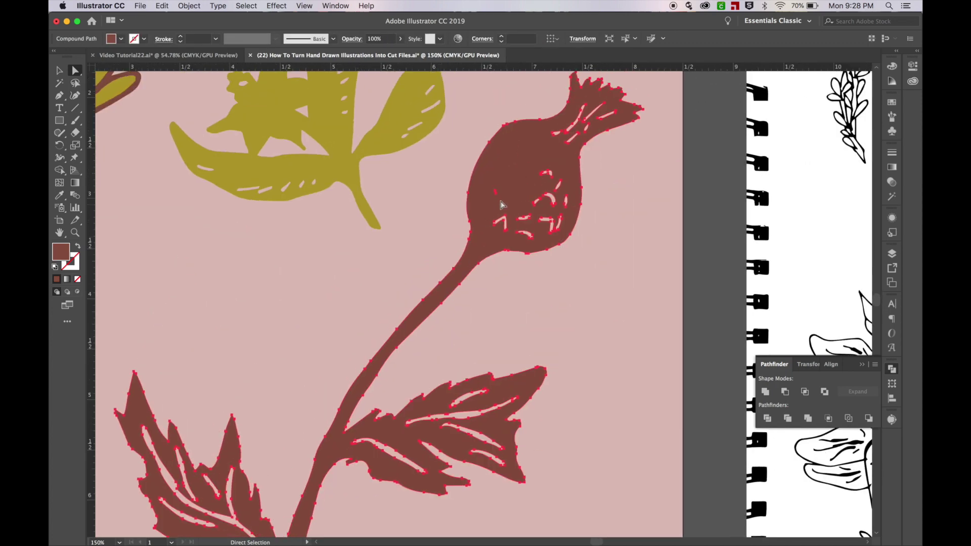
drag(498, 192, 498, 193)
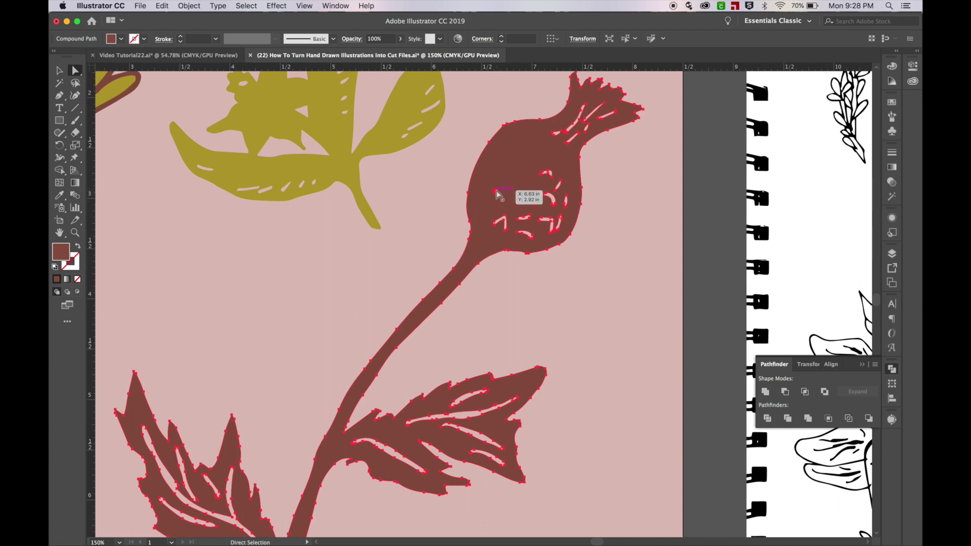
click(495, 191)
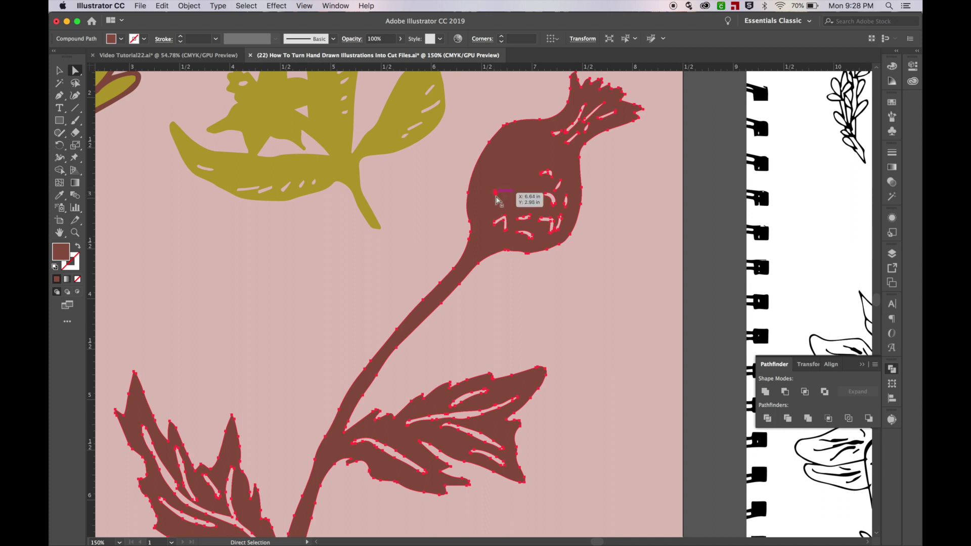
click(496, 192)
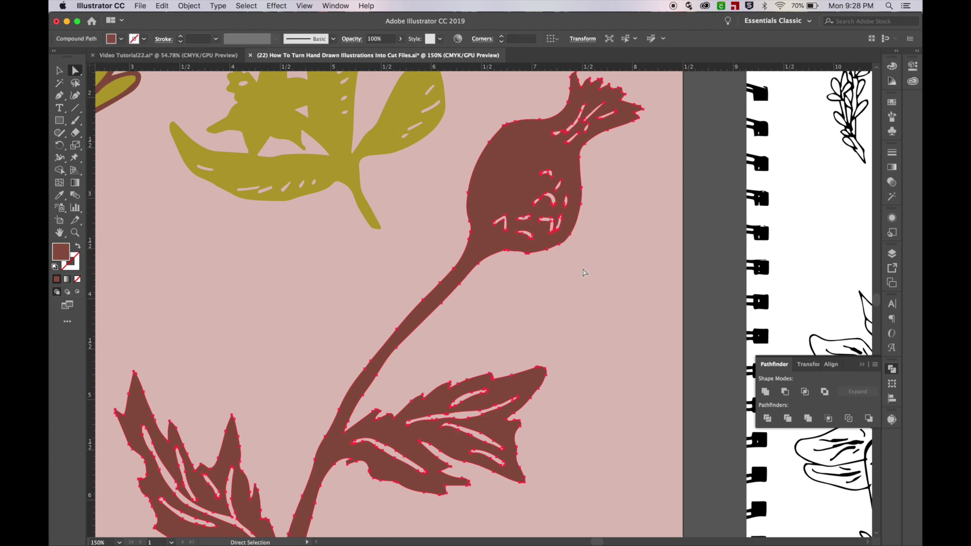
scroll(560, 255, down, 5)
scroll(560, 255, left, 3)
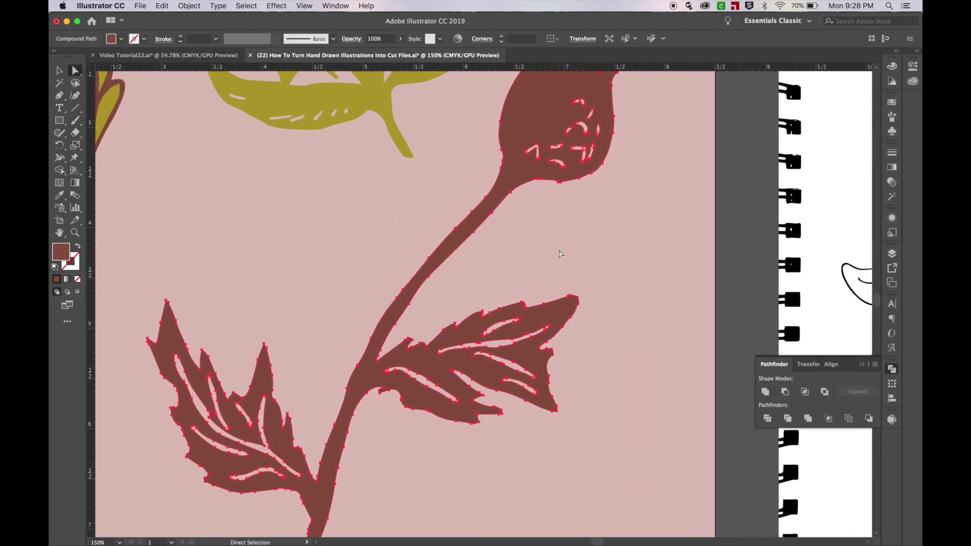
key(super+minus)
key(super+minus)
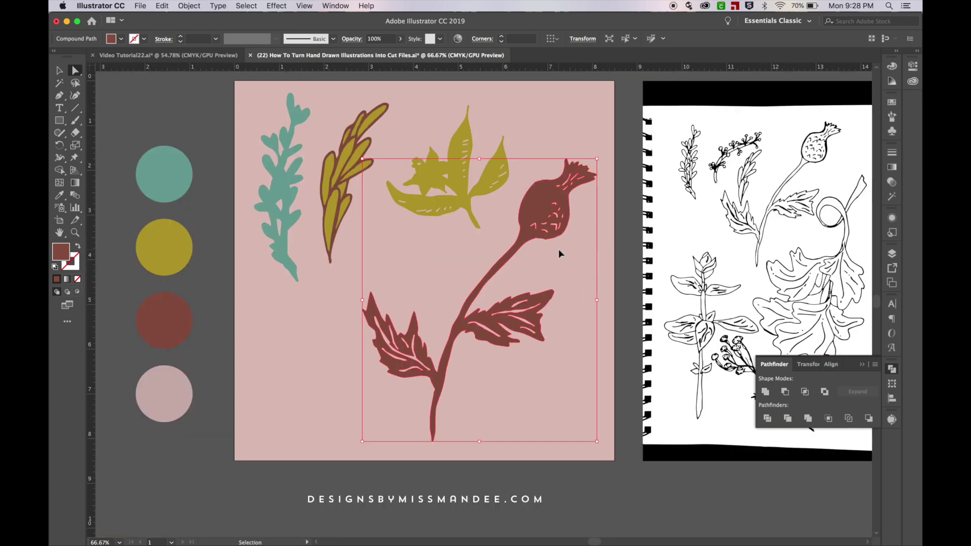
key(v)
click(509, 414)
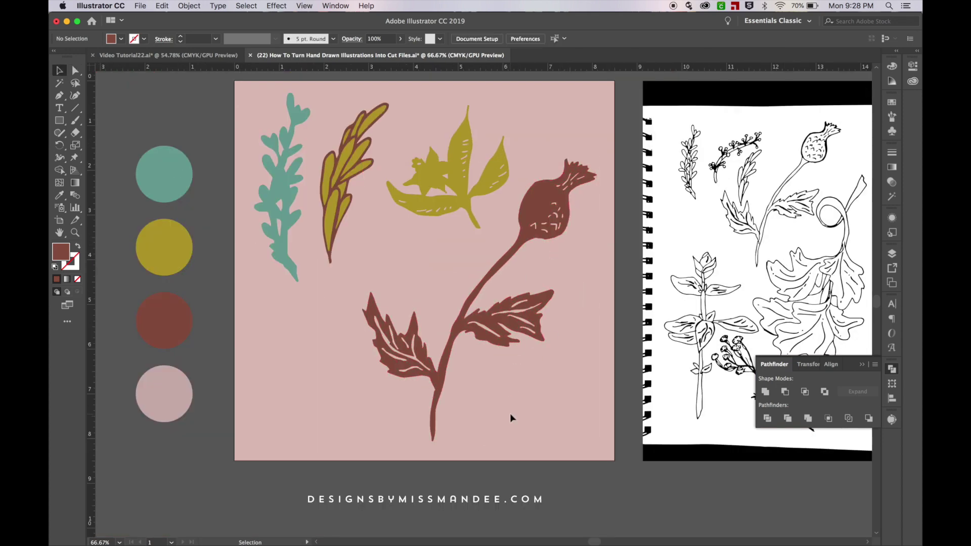
- Move the seed pod branch up and left on the page and enlarge it to about 5.92 by 7.14 in
click(520, 330)
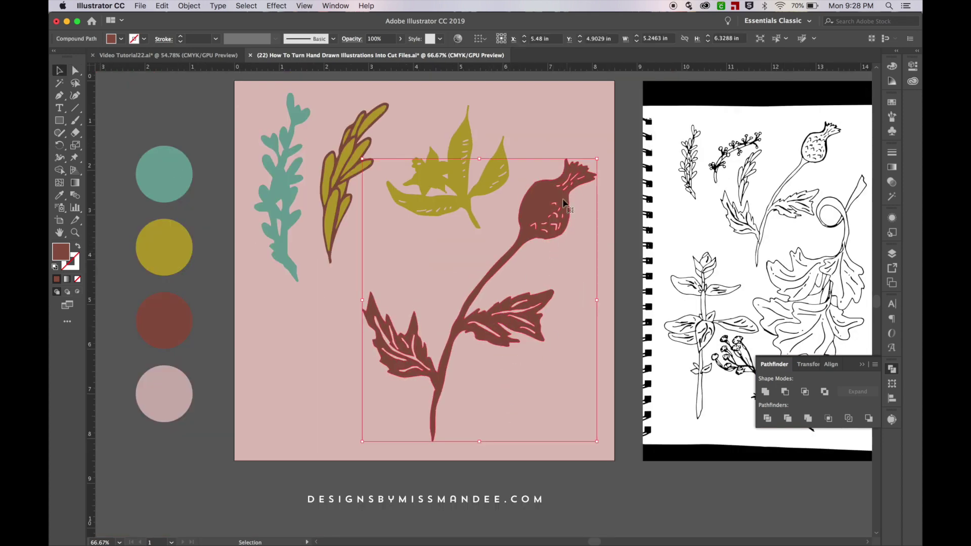
drag(532, 218, 534, 177)
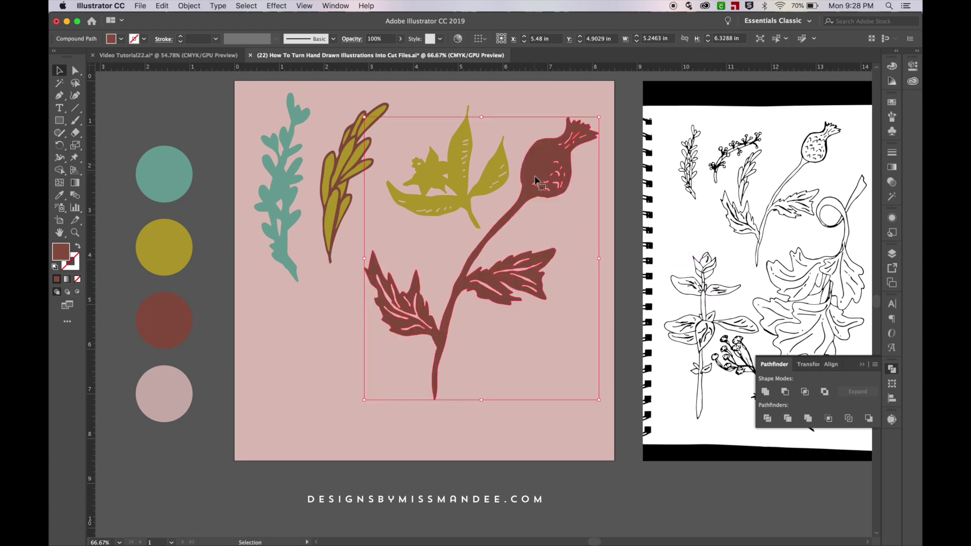
drag(483, 402, 481, 436)
drag(541, 189, 523, 189)
- Move the olive flower sprig below the branch's right leaf, and the brown-outlined sprig right, beside the seed pod
drag(459, 174, 548, 381)
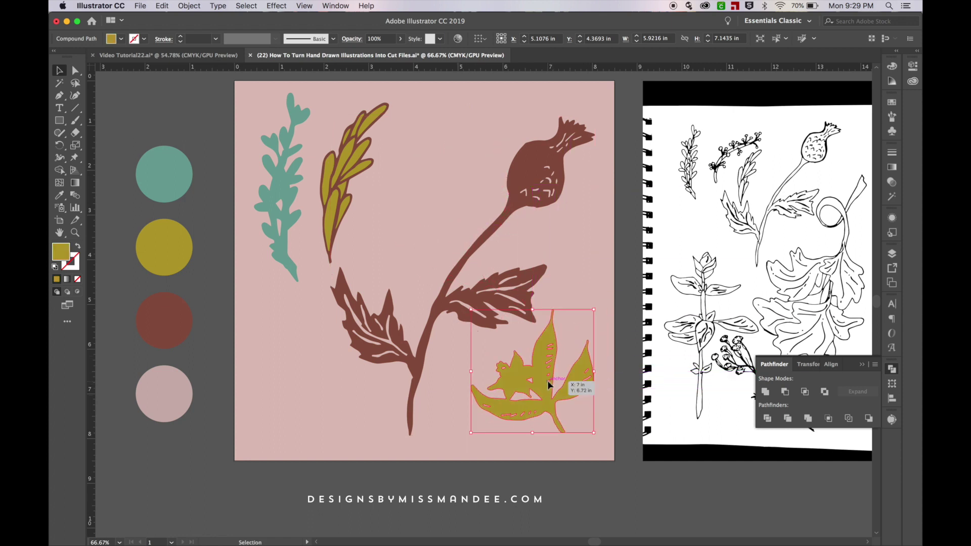
click(444, 223)
drag(347, 169, 426, 171)
- Shift the teal sprig down and right on the page and enlarge it
drag(284, 189, 306, 229)
click(369, 191)
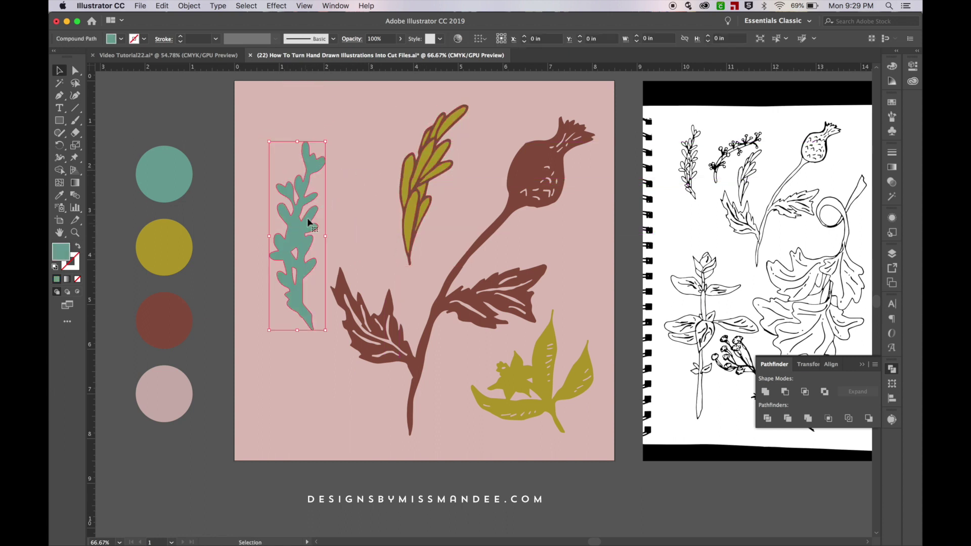
drag(325, 142, 365, 116)
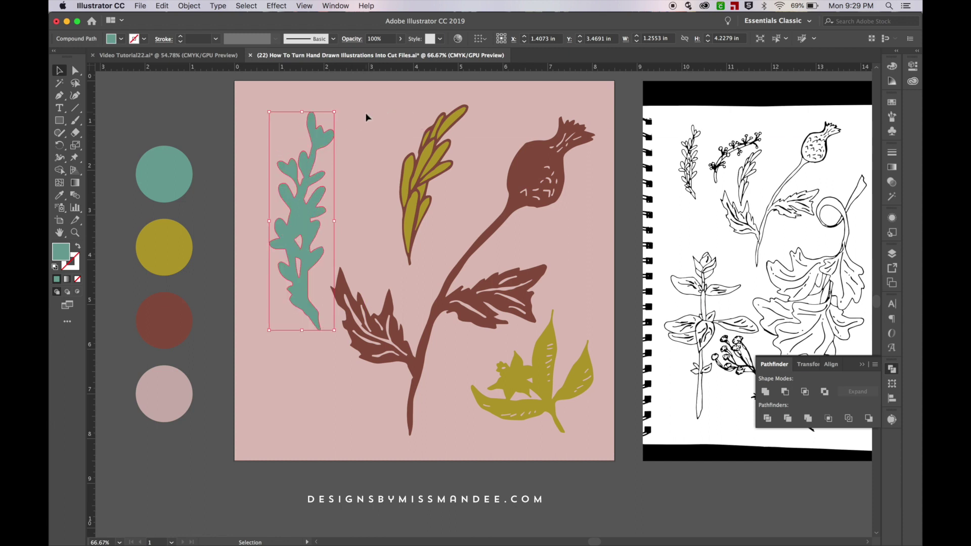
click(358, 225)
- Delete Layer 1, which holds the title, website text and colour circles
key(super+minus)
scroll(358, 226, up, 2)
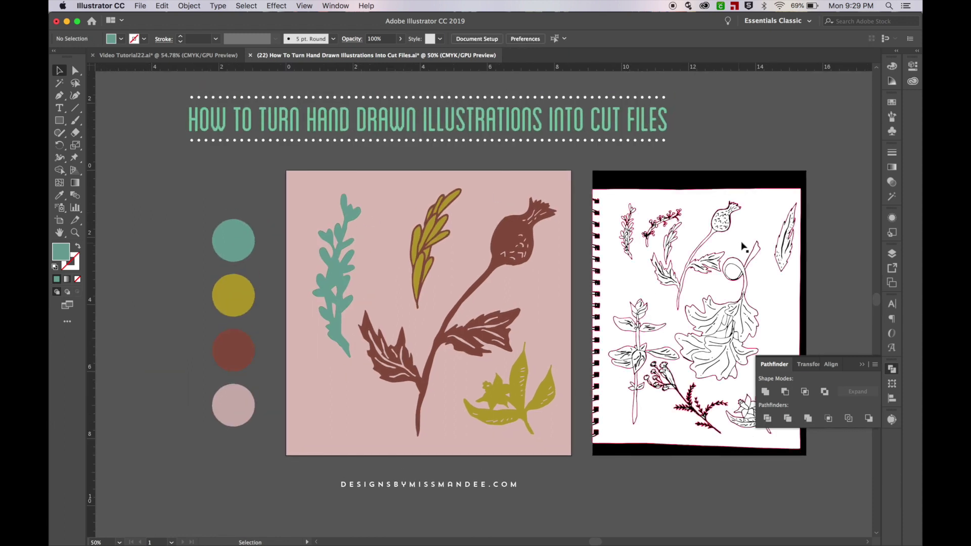
click(892, 253)
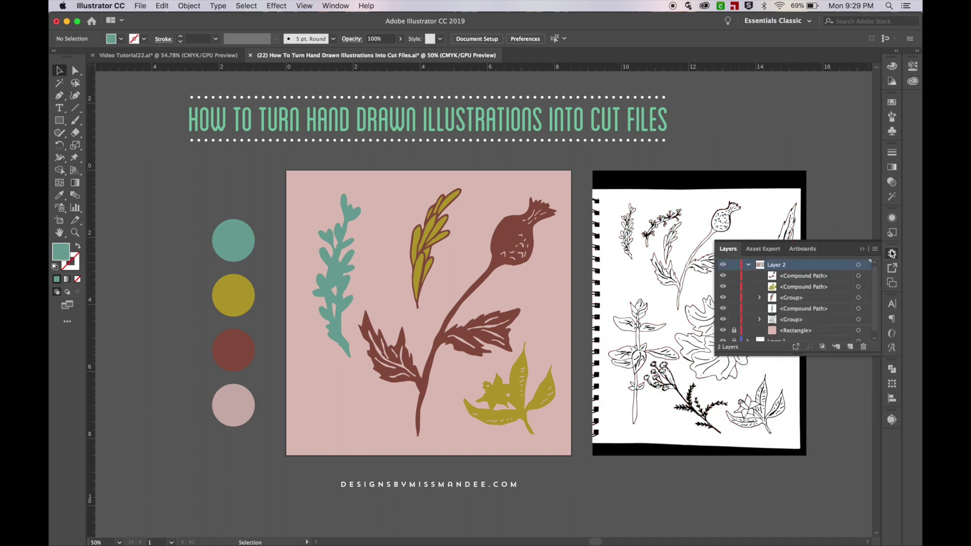
scroll(800, 321, down, 1)
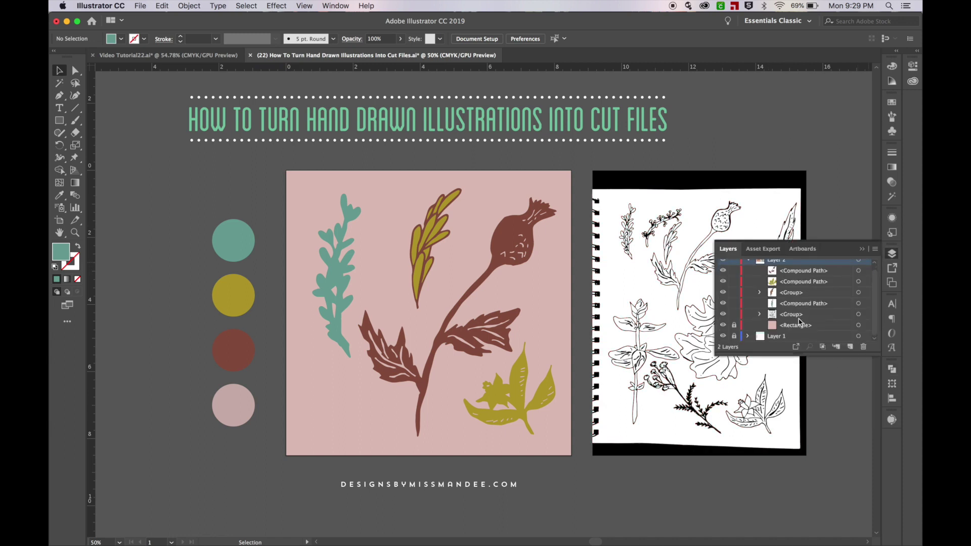
click(774, 334)
click(864, 347)
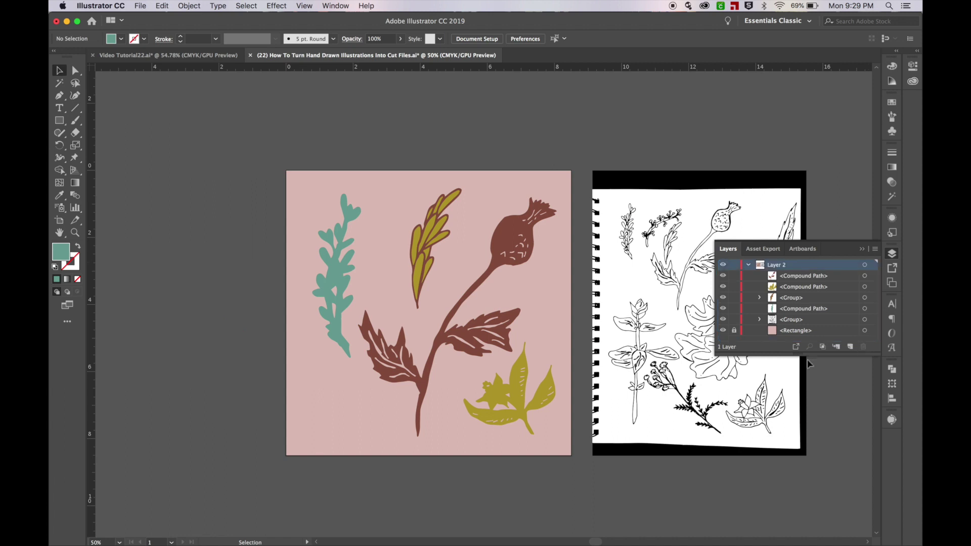
- Delete the traced sketchbook page beside the artboard and the locked pink background rectangle
scroll(768, 455, right, 3)
drag(768, 479, 559, 153)
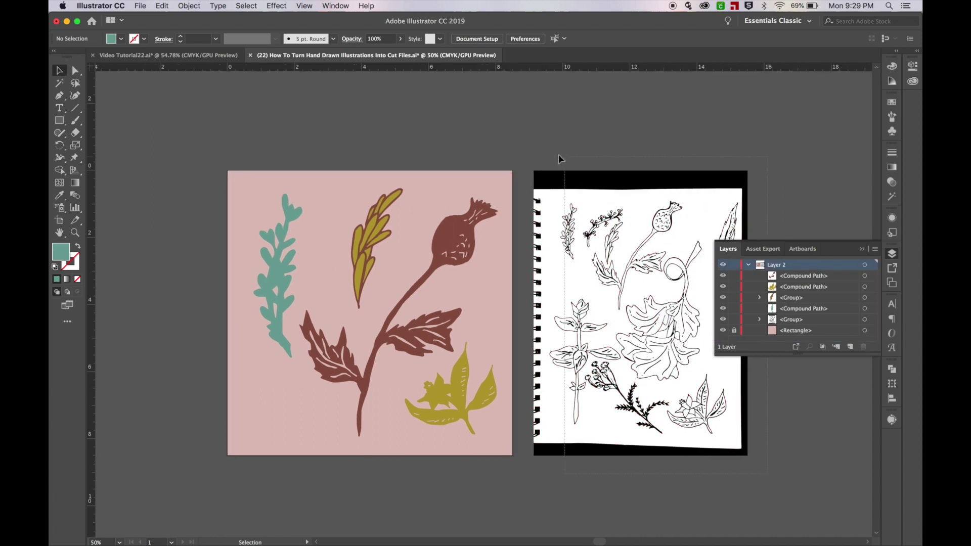
key(Delete)
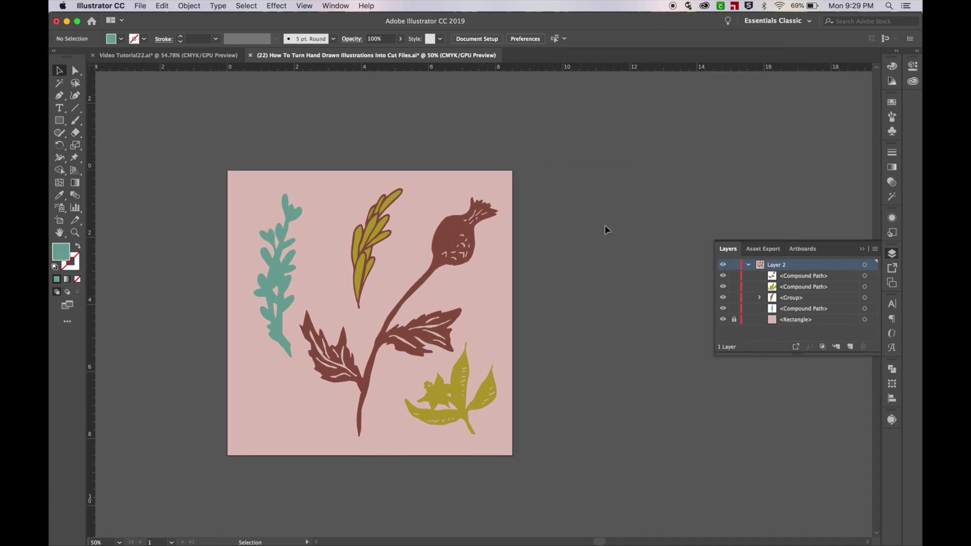
drag(786, 323, 863, 348)
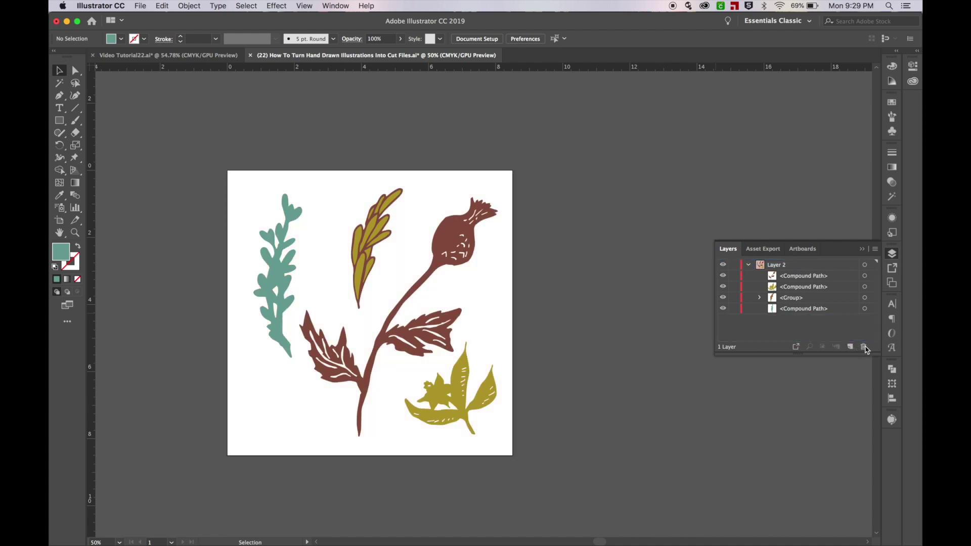
- Examine which paths make up the brown-outlined sprig's group in the layer list
click(759, 298)
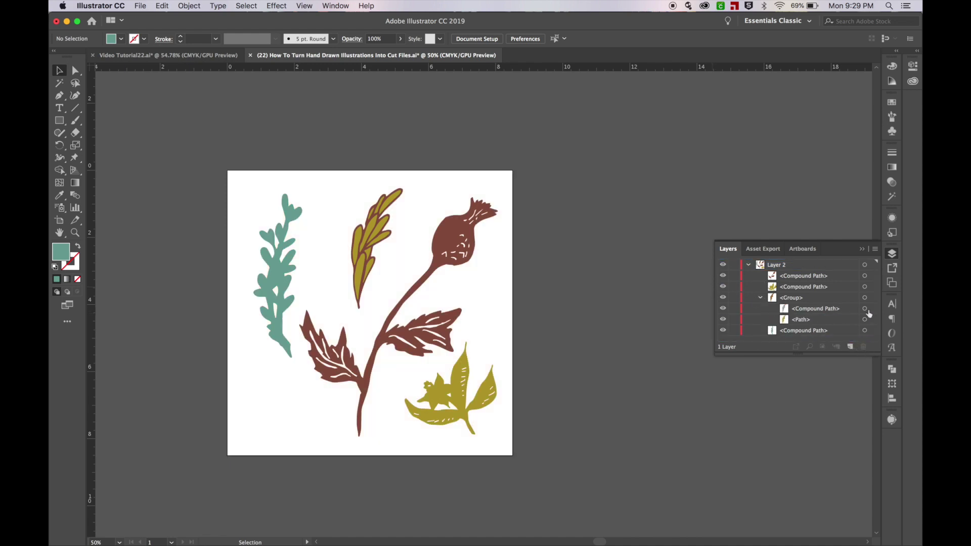
click(760, 297)
scroll(627, 365, left, 5)
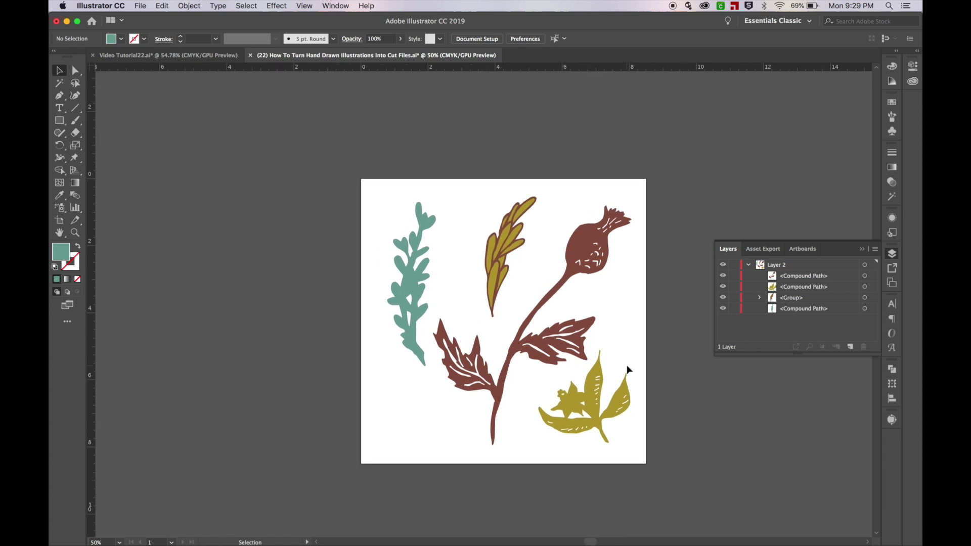
scroll(627, 366, down, 2)
scroll(627, 366, right, 2)
- Save the artwork as an SVG file named Flolwers in the (22) Illustrations to Cut Files folder
key(super)
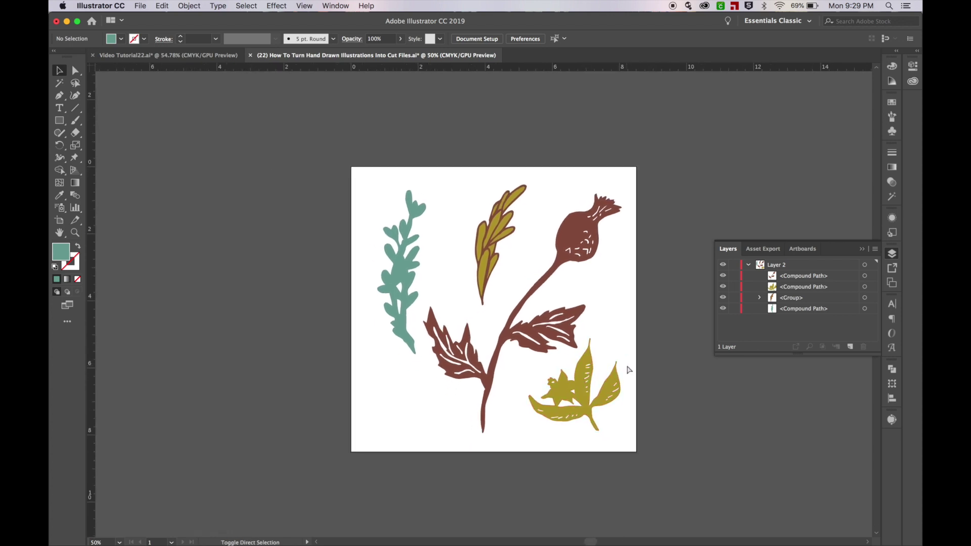
key(super+shift+s)
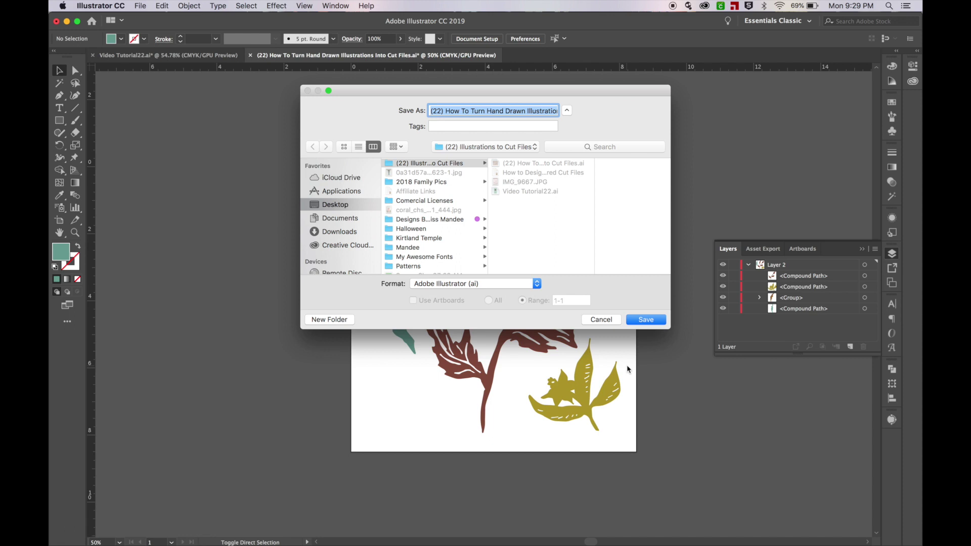
text(Flolwers.ai)
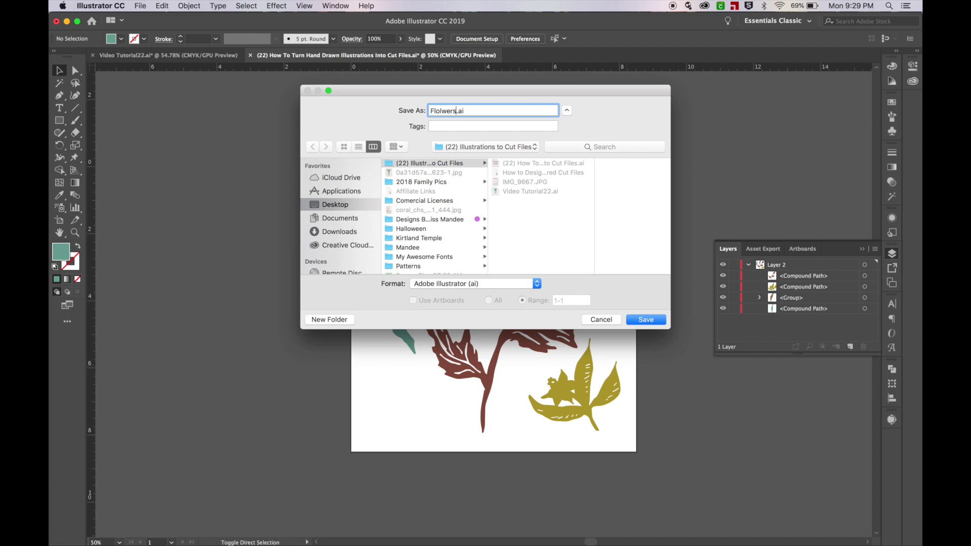
click(517, 285)
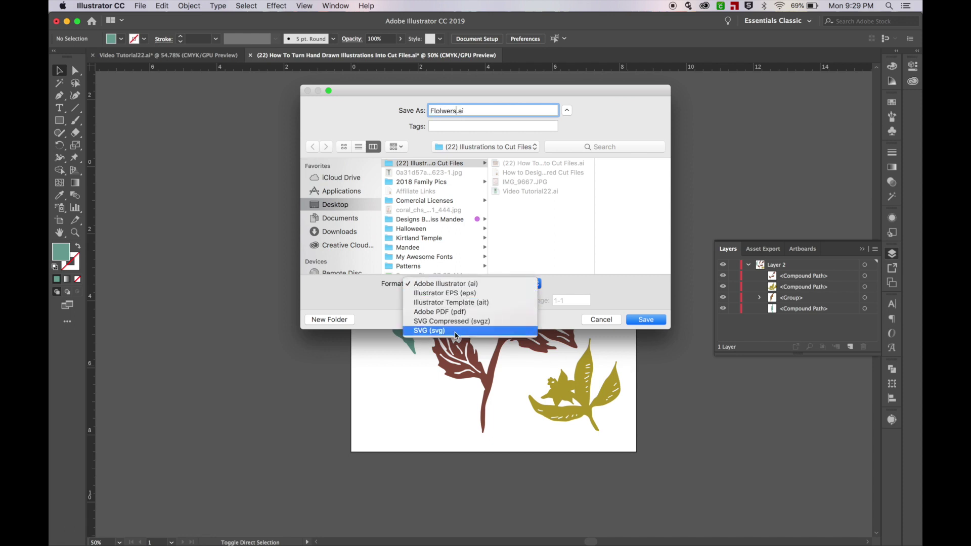
click(455, 331)
click(644, 320)
click(258, 263)
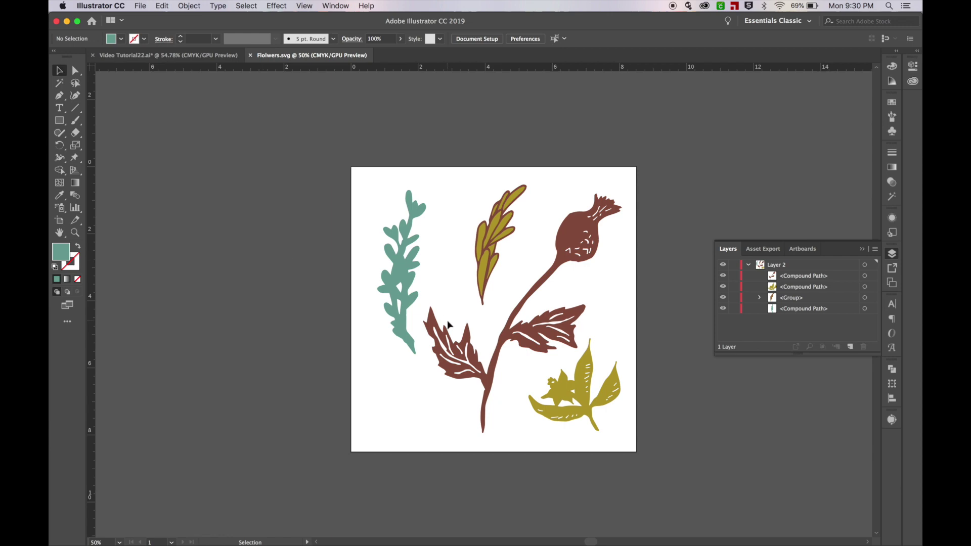
- Switch to Cricut Design Space in Chrome and start a new project
key(ctrl+Up)
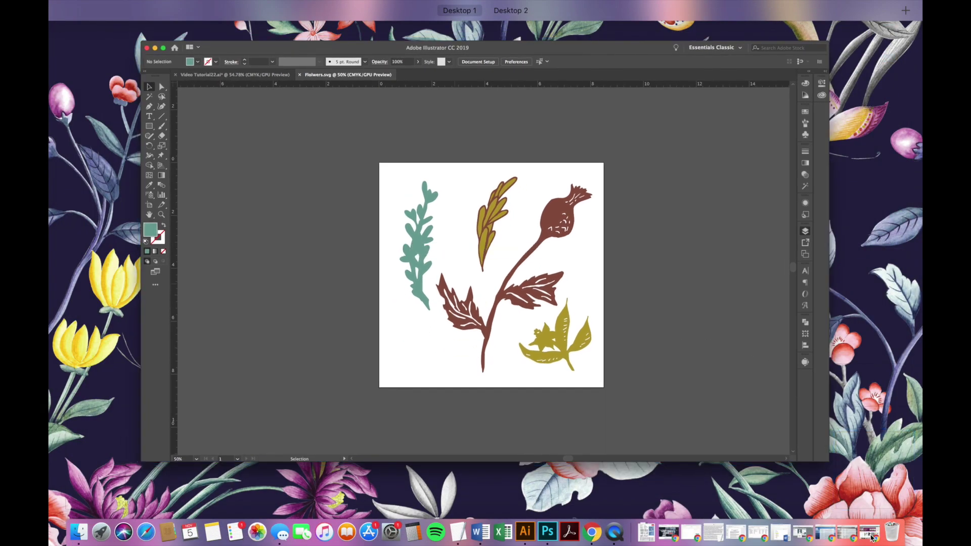
click(872, 537)
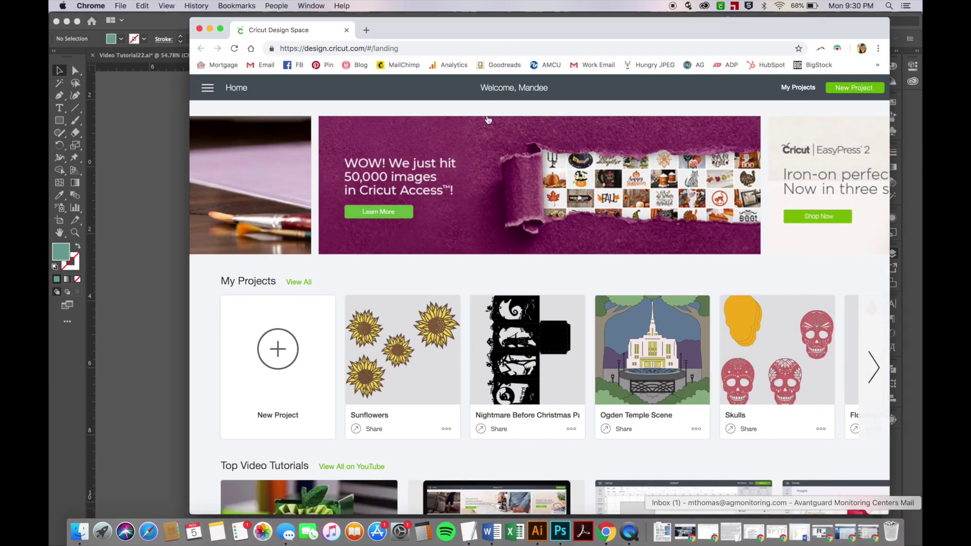
click(280, 349)
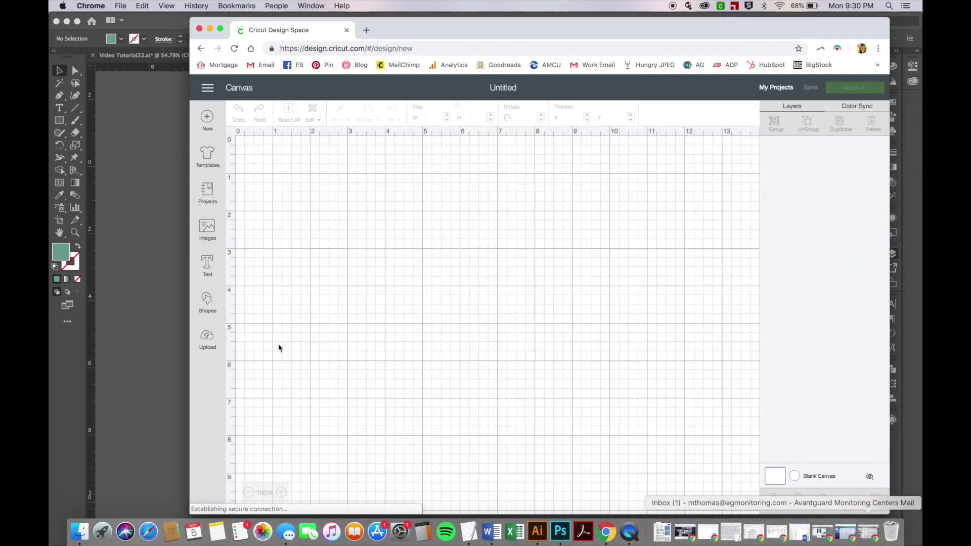
- Upload Flolwers.svg from the (22) Illustrations to Cut Files folder on the Desktop and save it as an uploaded image
click(208, 338)
click(380, 275)
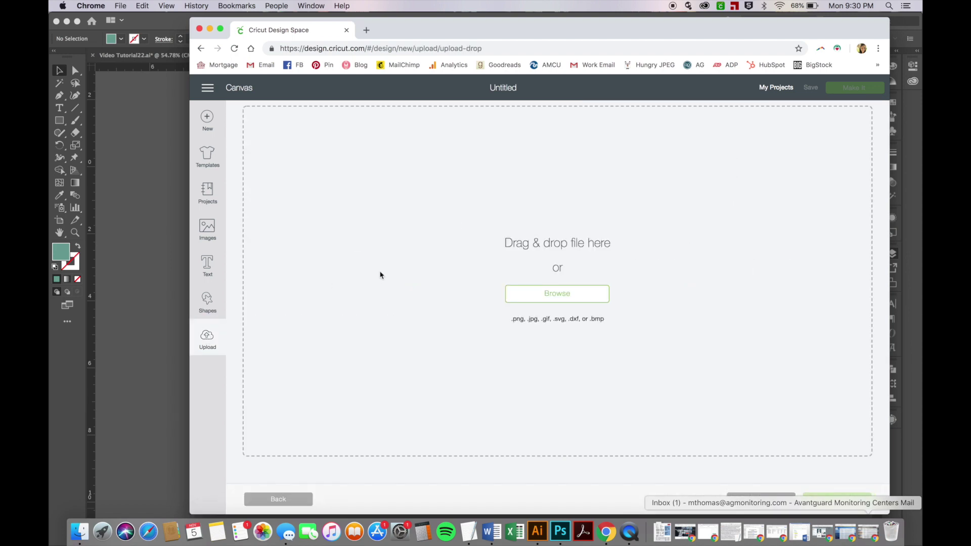
click(532, 293)
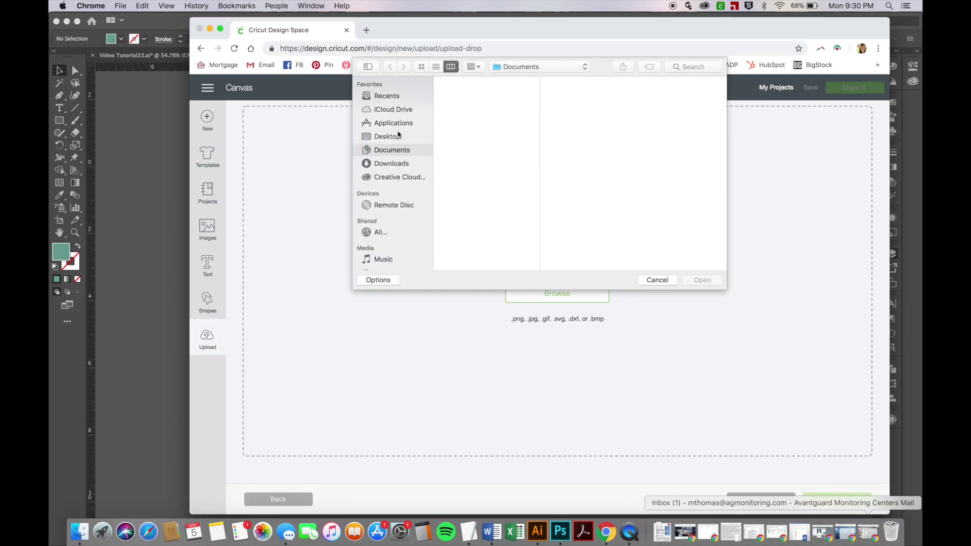
click(398, 136)
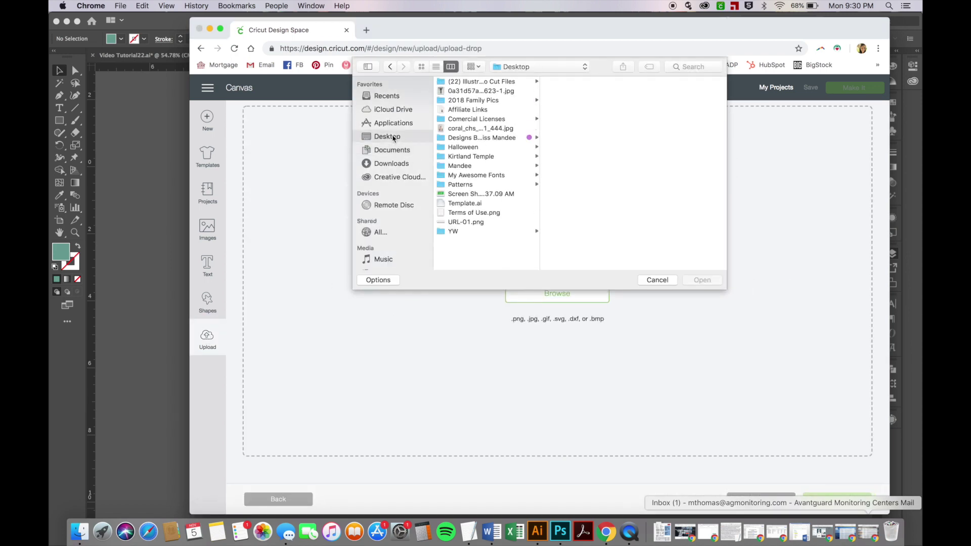
click(493, 85)
click(587, 92)
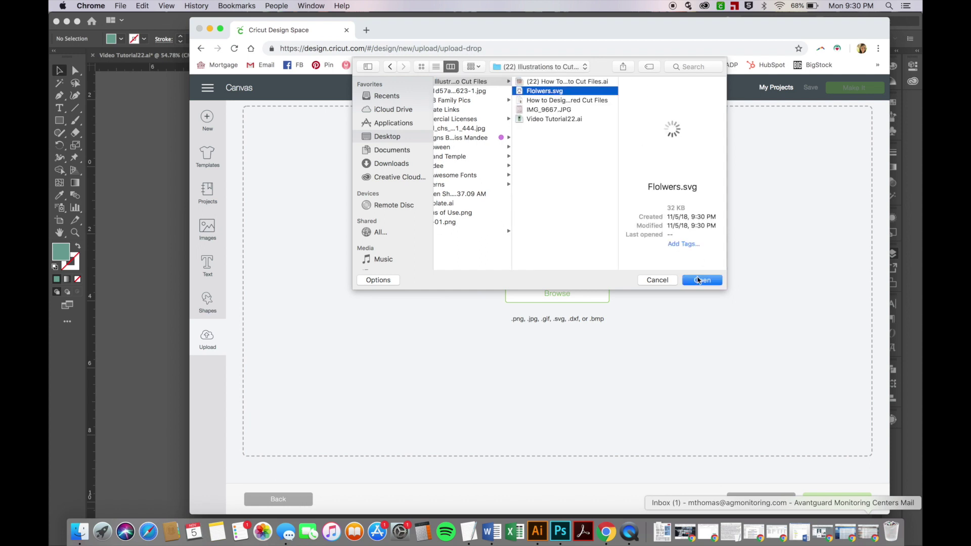
click(699, 280)
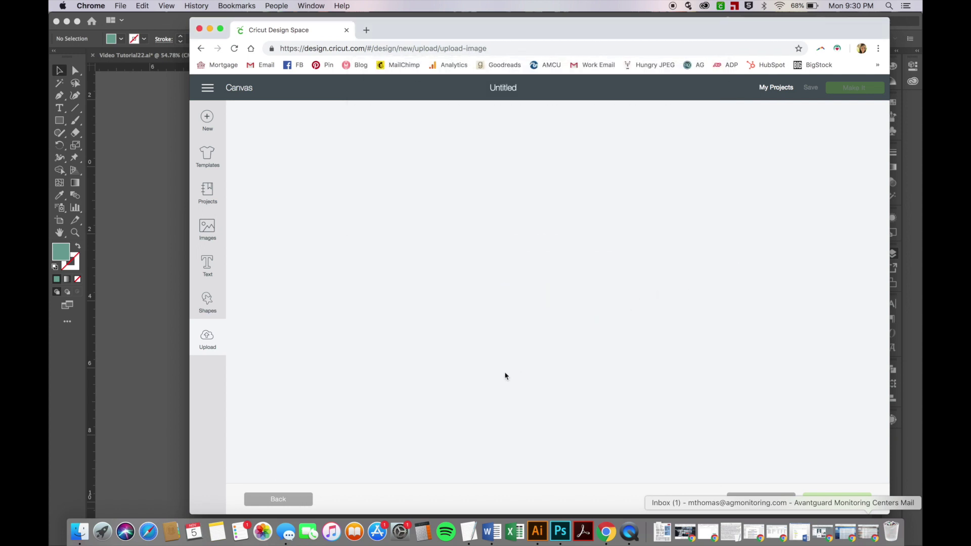
click(834, 500)
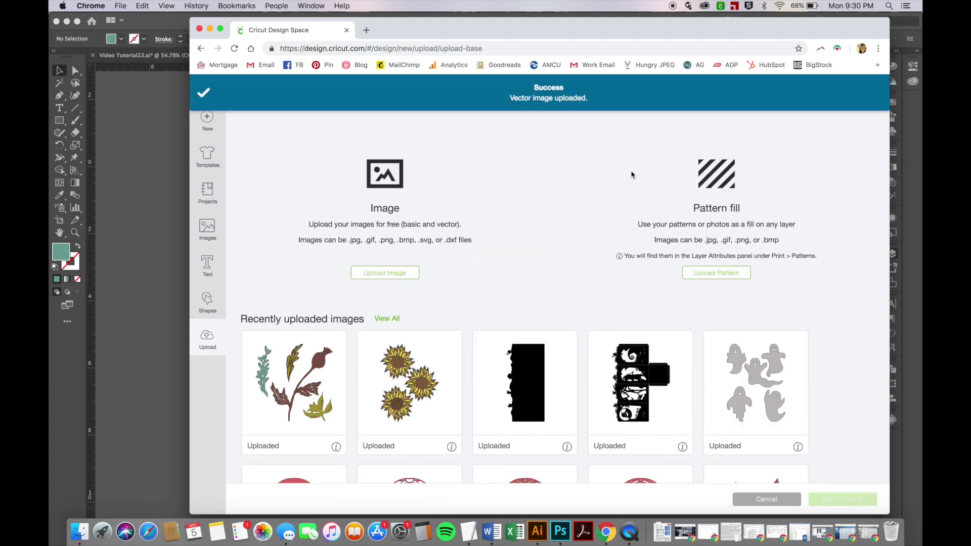
- Insert the newly uploaded botanical image onto the canvas and select the whole artwork
click(343, 338)
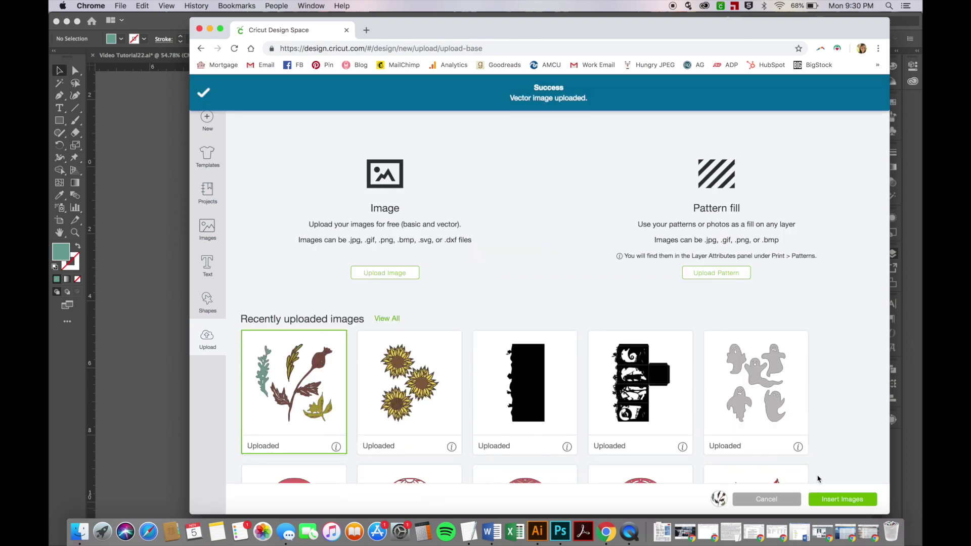
click(820, 500)
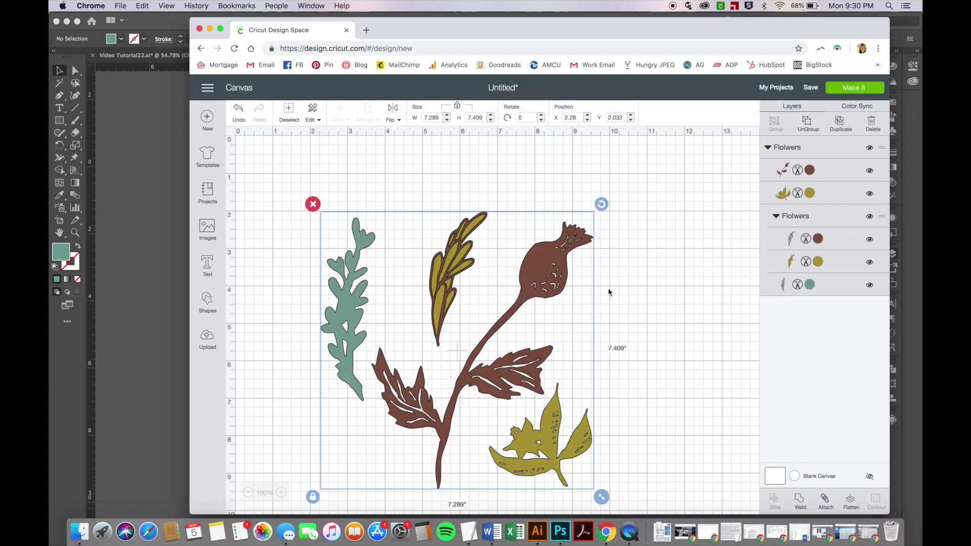
click(638, 296)
click(547, 279)
click(666, 359)
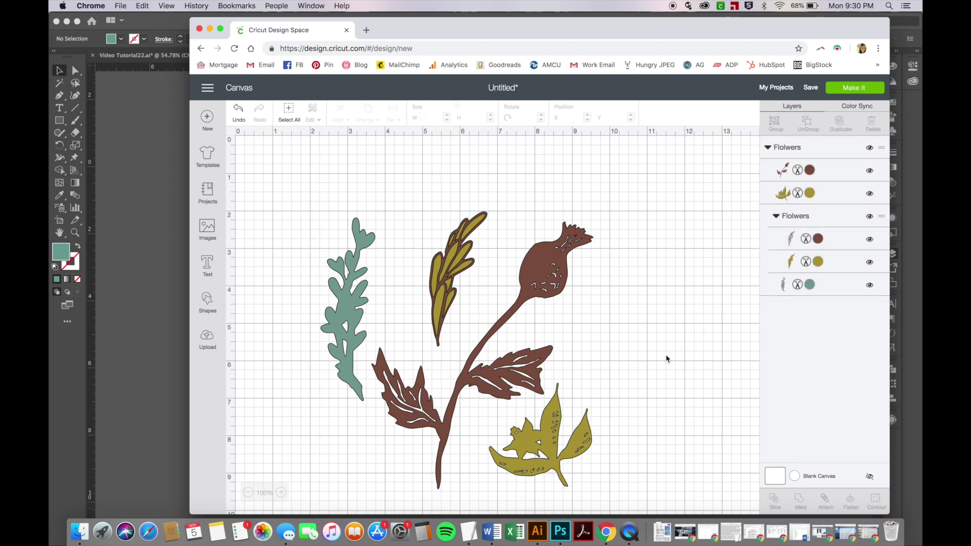
click(551, 265)
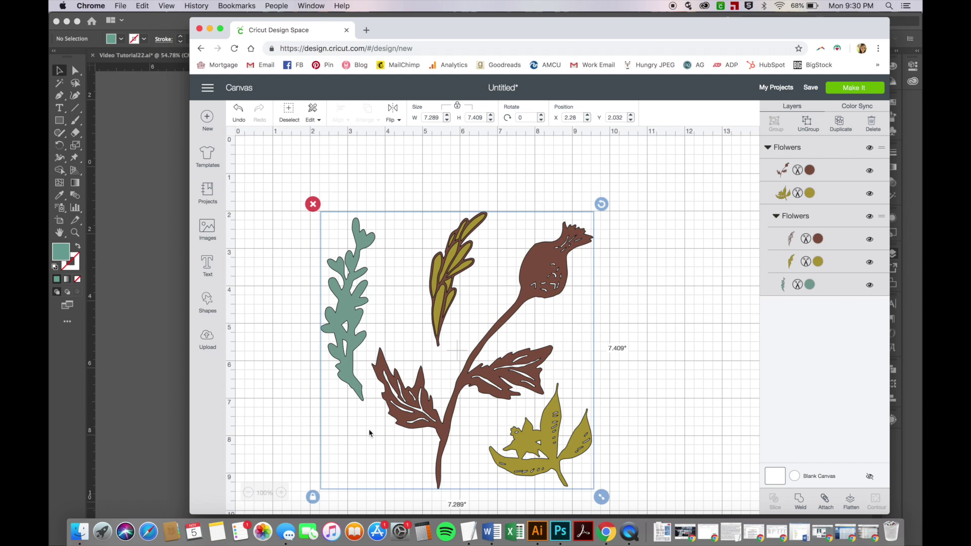
click(248, 493)
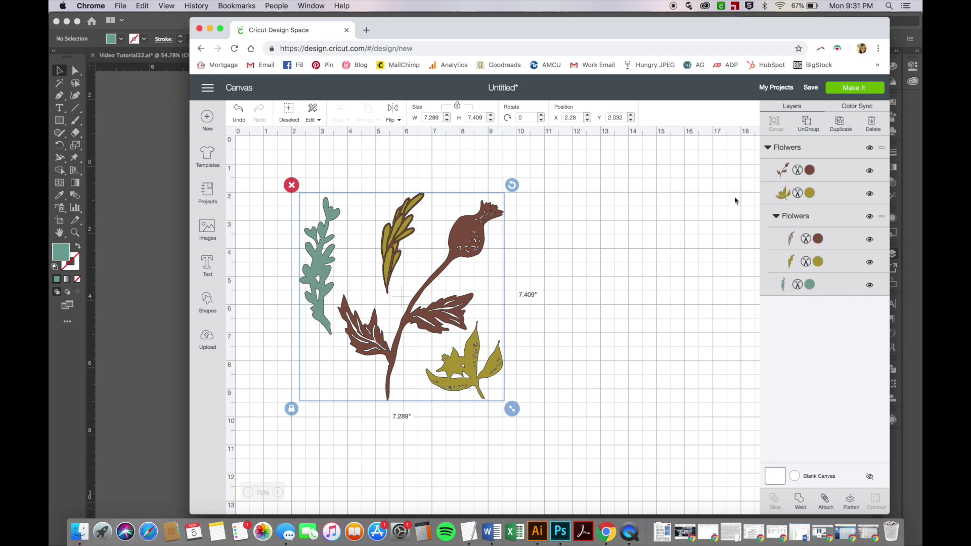
- Open the color settings of the outlined sprig's olive and brown layers, and set its brown outline layer to light purple
click(818, 262)
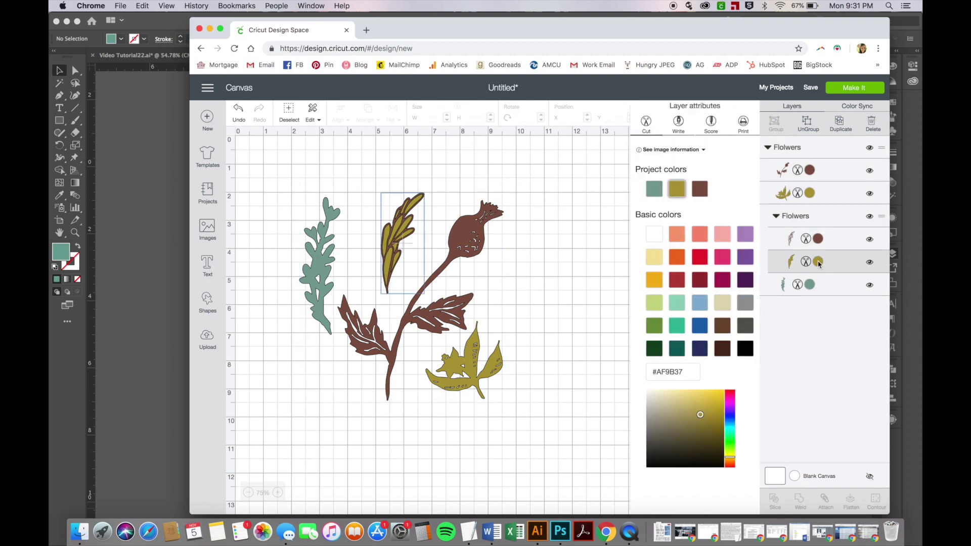
click(818, 239)
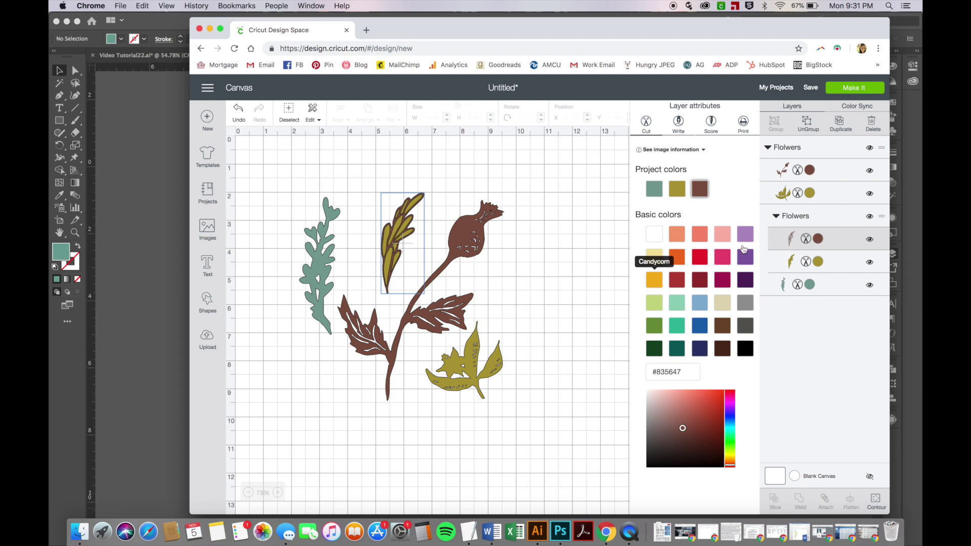
click(746, 235)
click(786, 363)
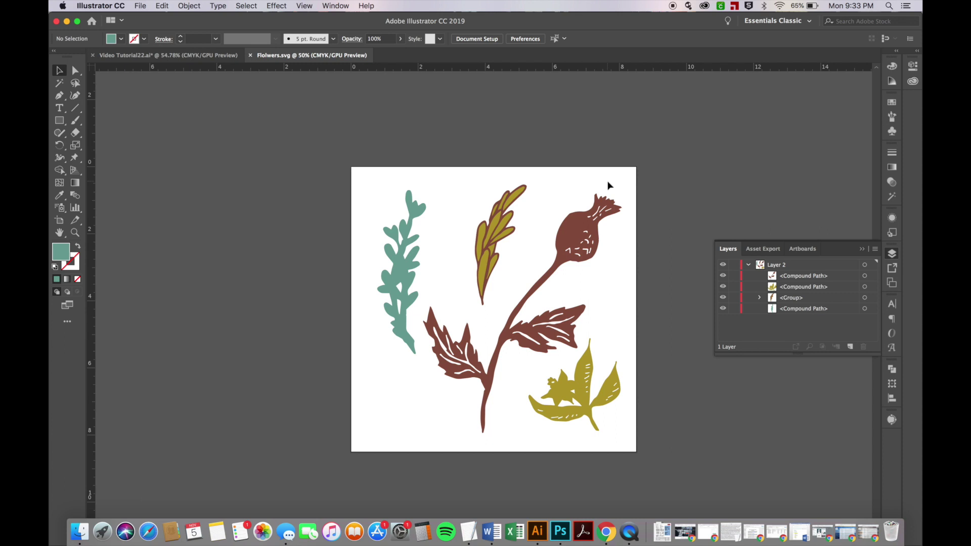
key(super+equal)
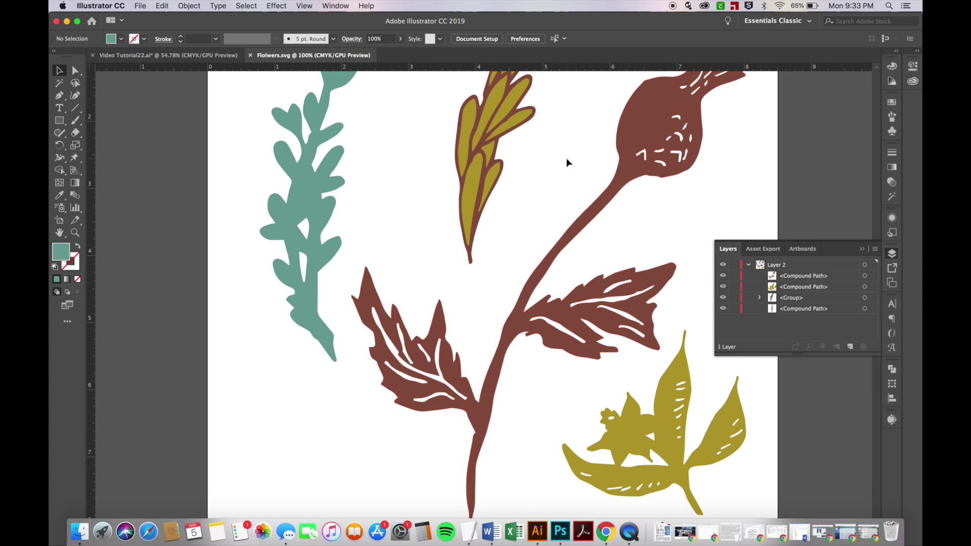
key(super+minus)
key(super+minus)
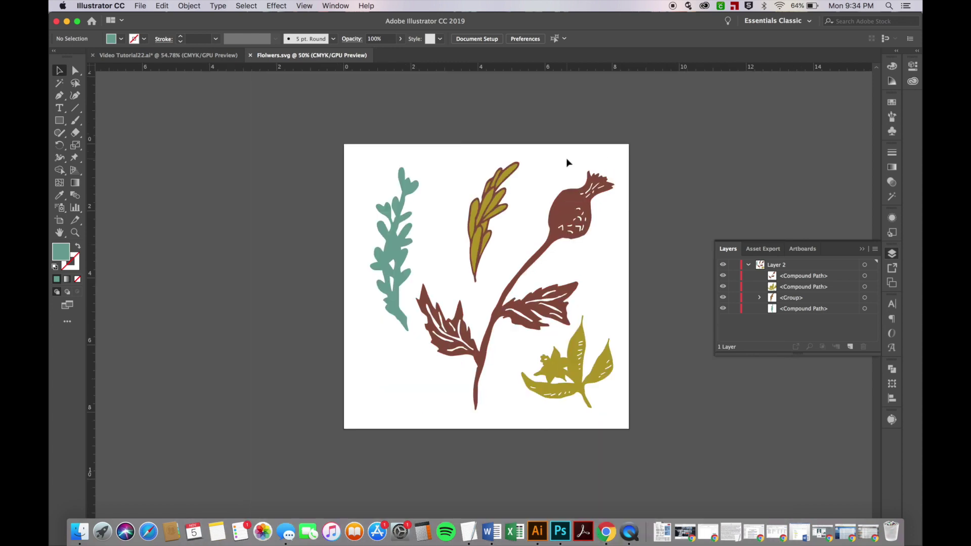